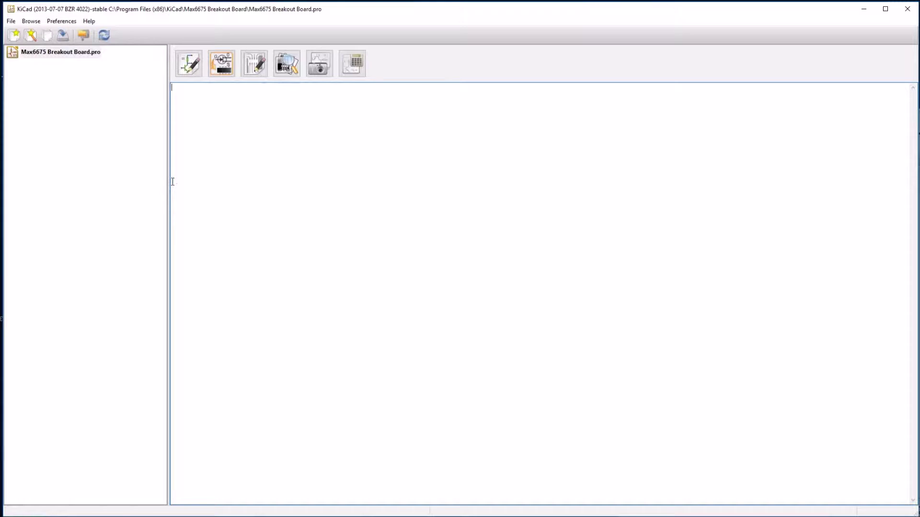
Step: Start a new blank project and delete the existing Max6675 Breakout Board.pro file from the folder
left_click(10, 21)
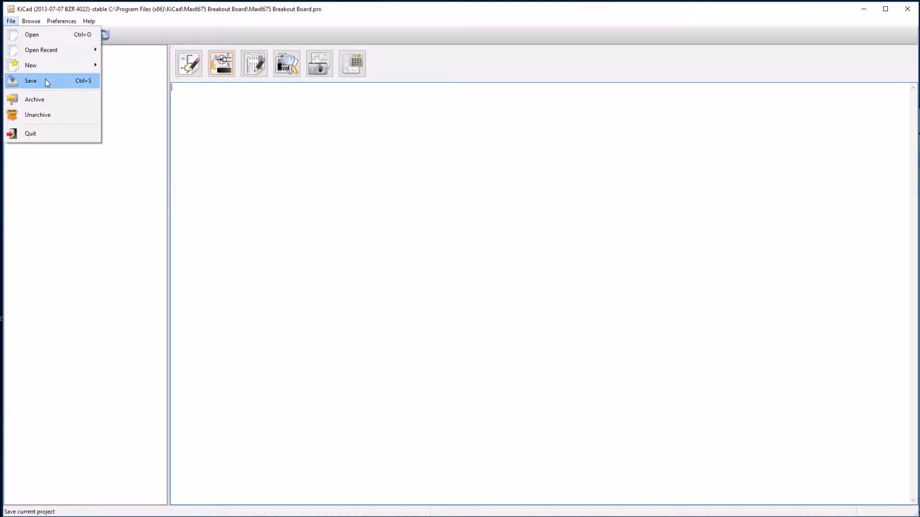
mouse_move(52, 65)
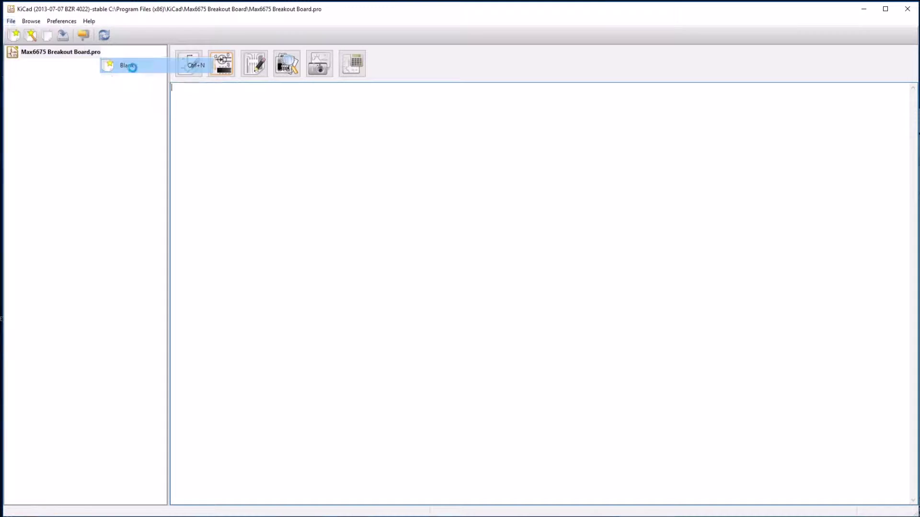
left_click(133, 68)
right_click(185, 94)
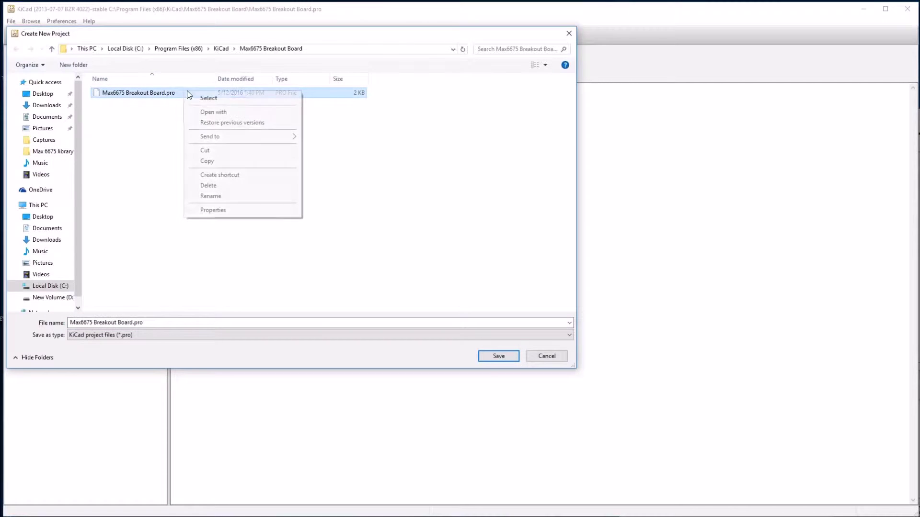
left_click(227, 185)
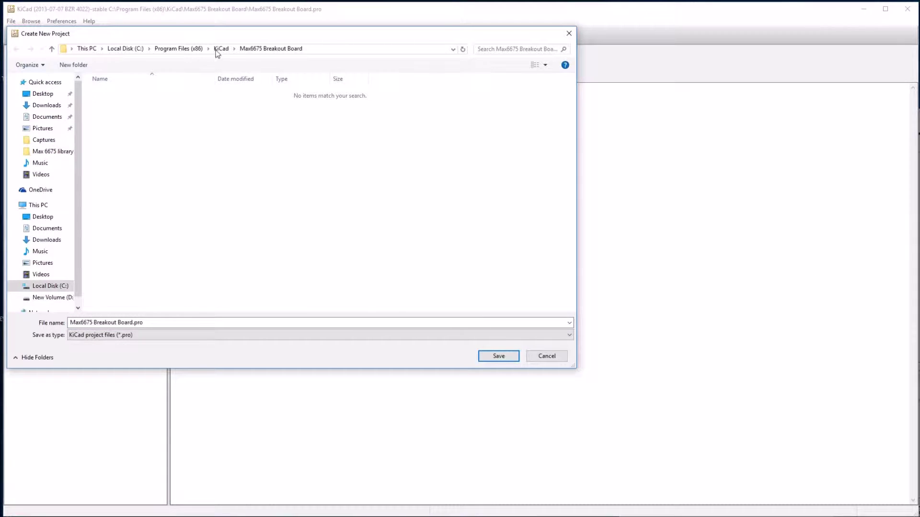
Step: Save the new project as Max6675 Breakout Board.pro in a newly created empty directory and open its schematic
left_click(119, 323)
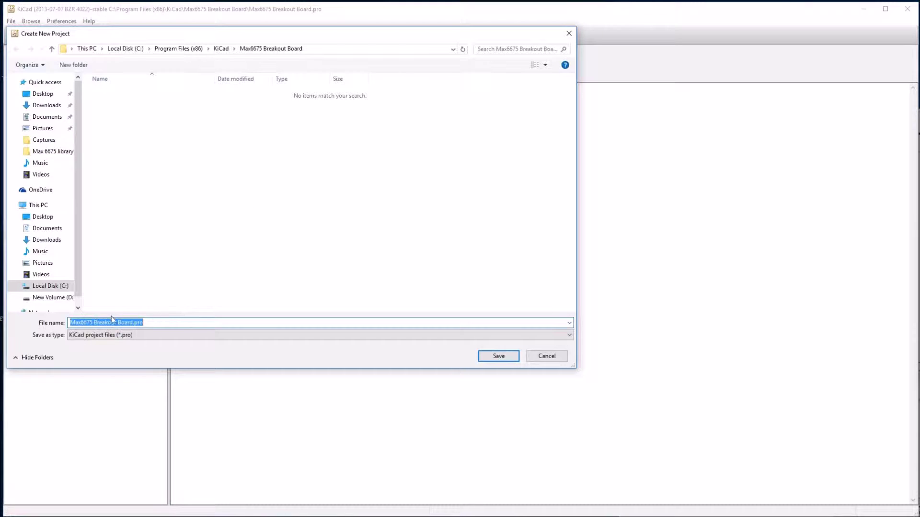
left_click(498, 356)
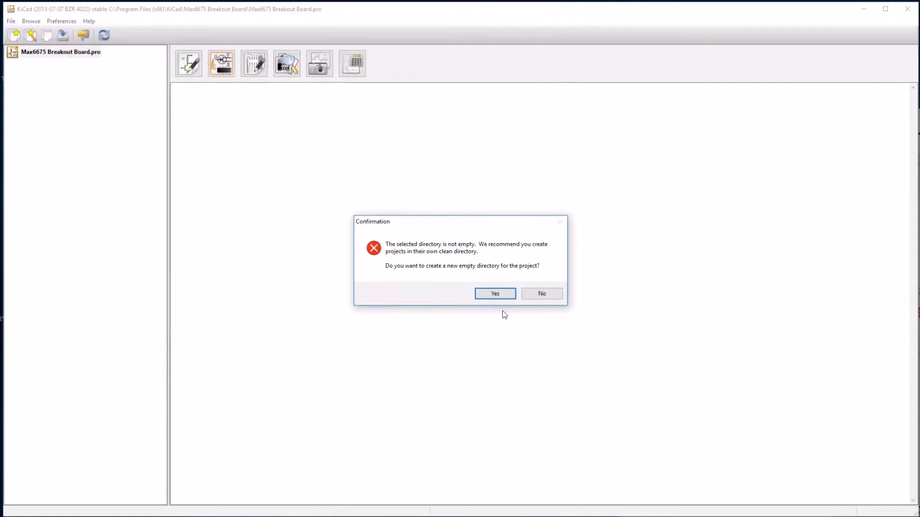
left_click(496, 292)
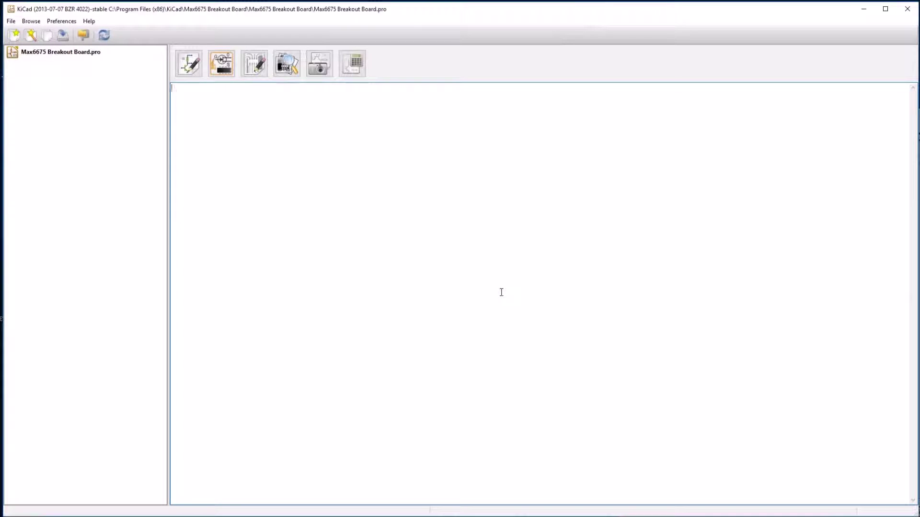
left_click(188, 62)
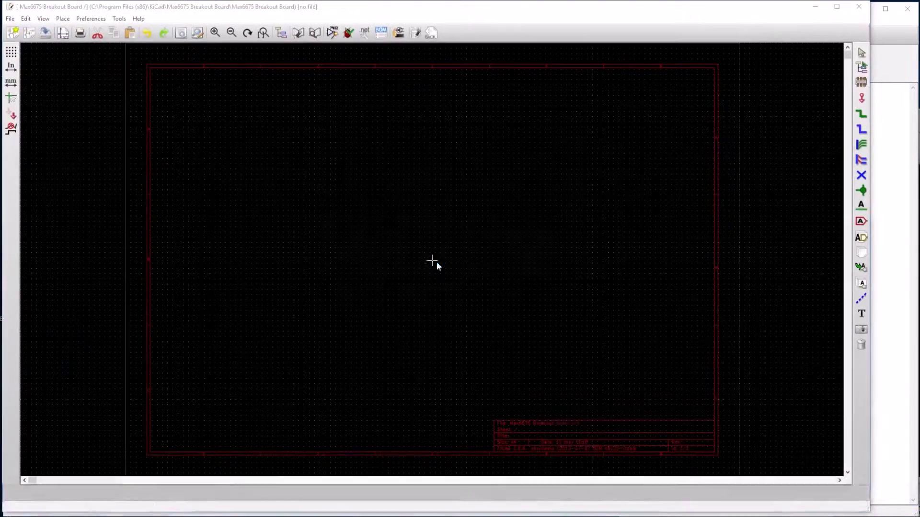
left_click(517, 287)
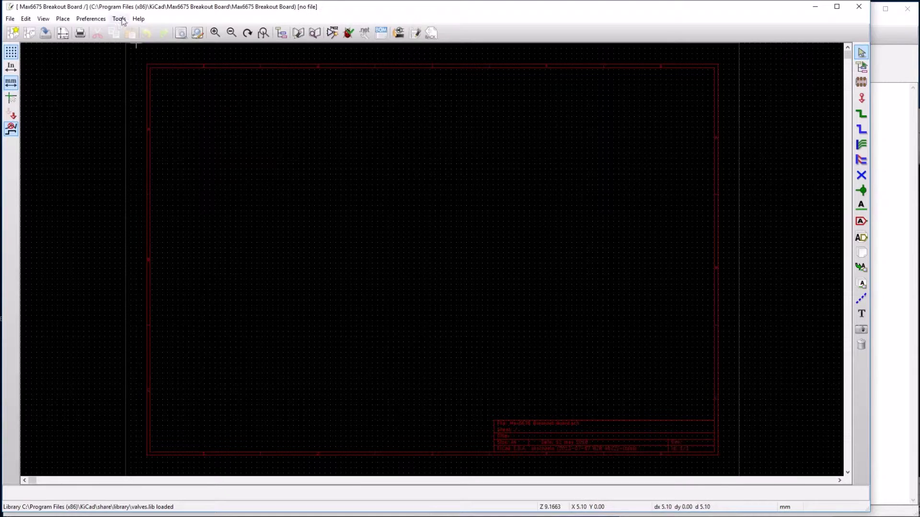
Step: Add the component library file from the Max 6675 library folder in Documents to the schematic's active libraries
left_click(90, 19)
left_click(107, 30)
left_click(540, 162)
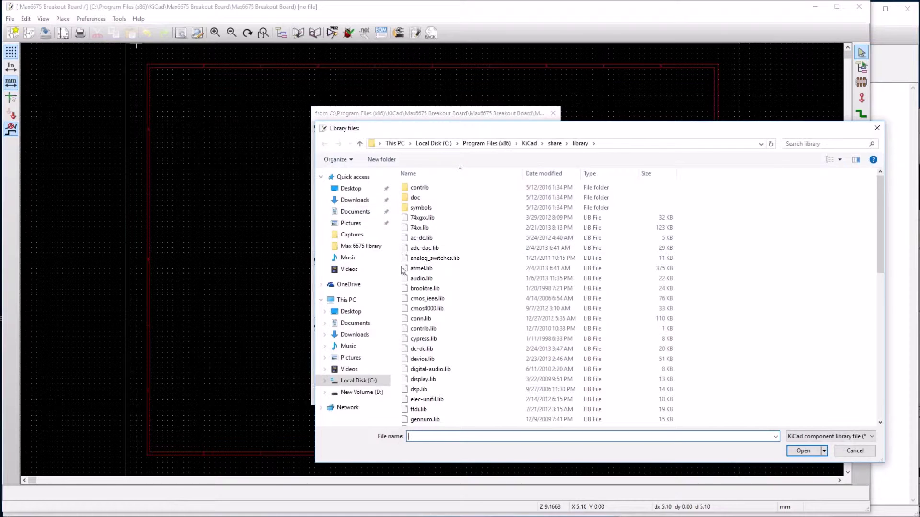
left_click(350, 323)
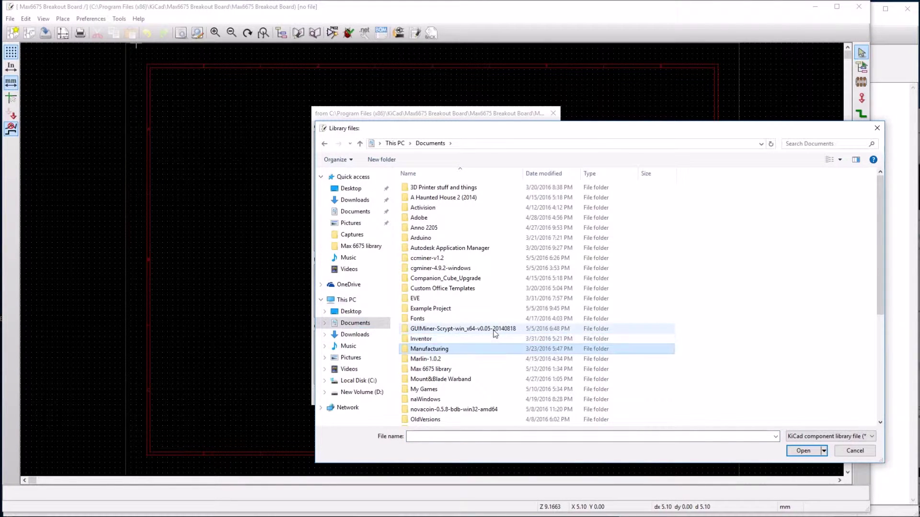
left_click(440, 370)
double_click(440, 370)
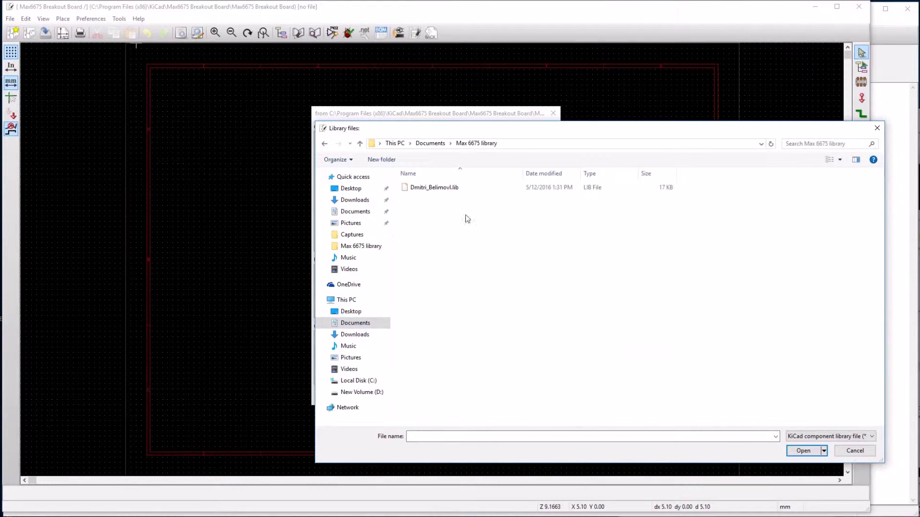
left_click(451, 192)
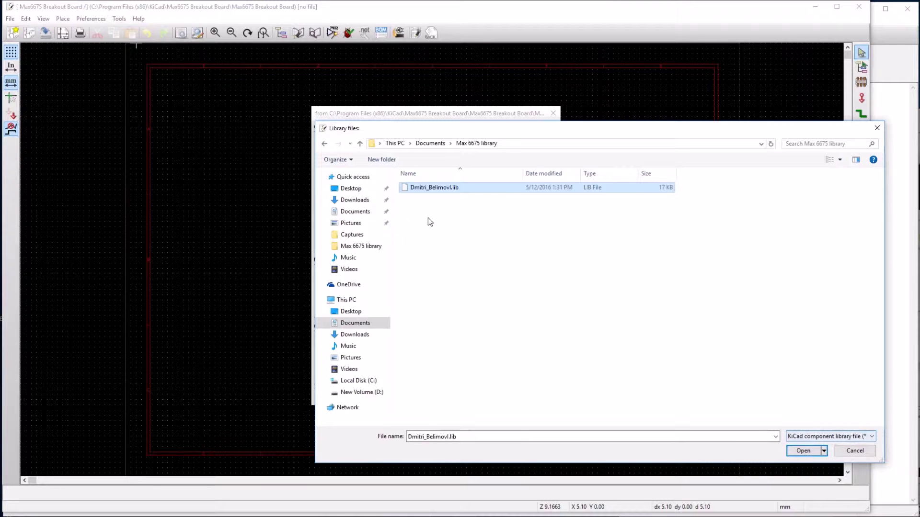
left_click(803, 451)
left_click(500, 198)
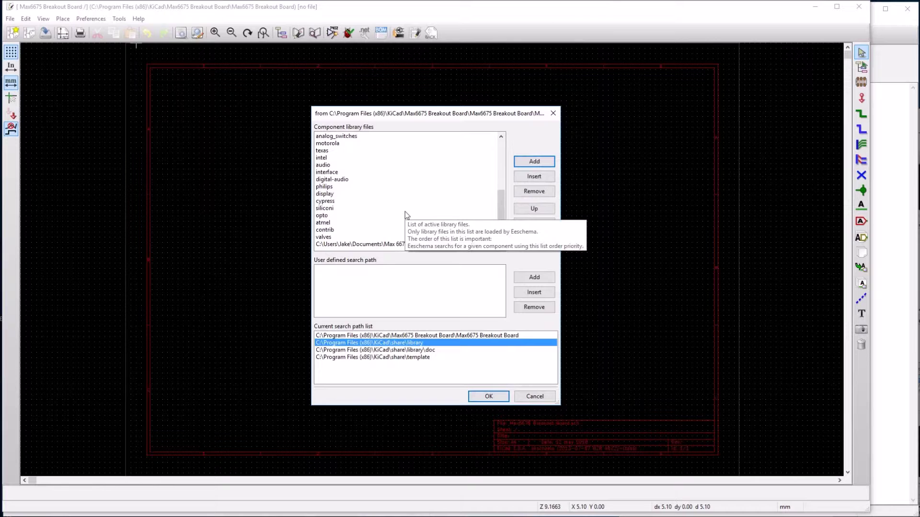
left_click(481, 398)
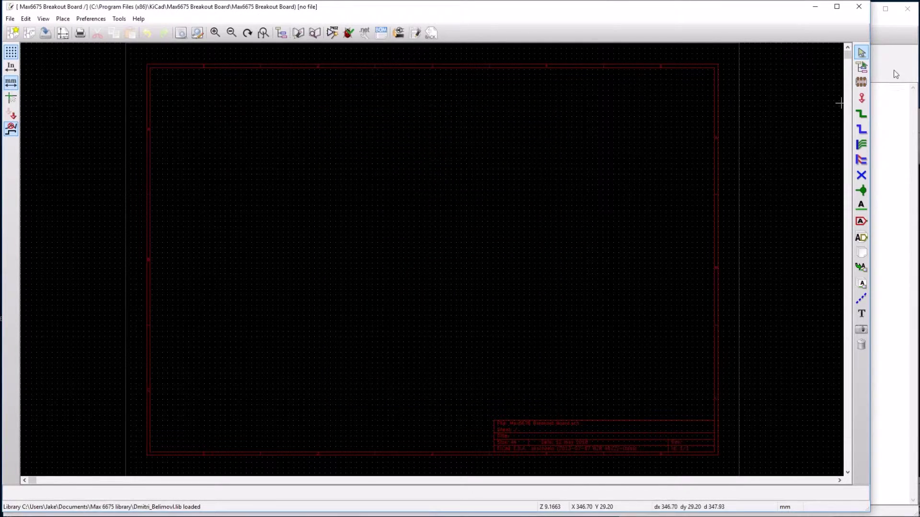
Step: Place the MAX6675 component from the newly added library in the upper-left area of the schematic sheet
left_click(861, 82)
left_click(415, 199)
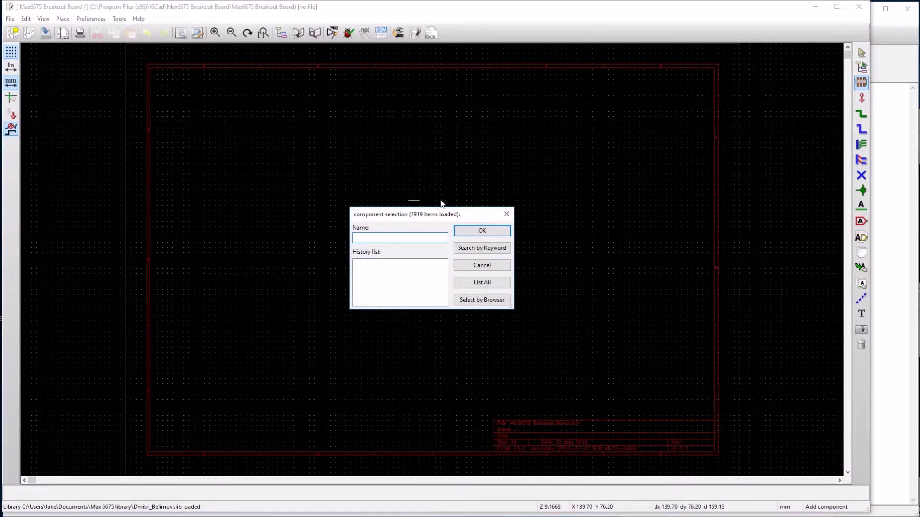
left_click_drag(515, 311, 595, 375)
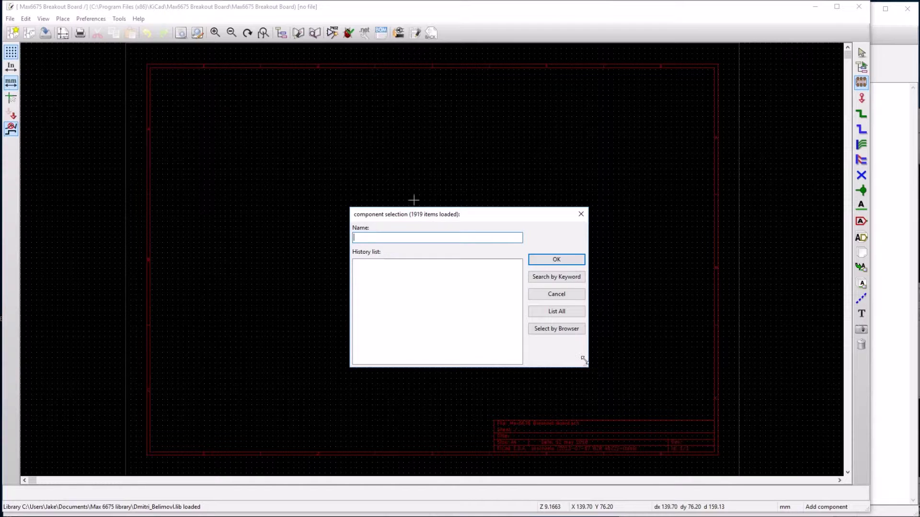
left_click(559, 328)
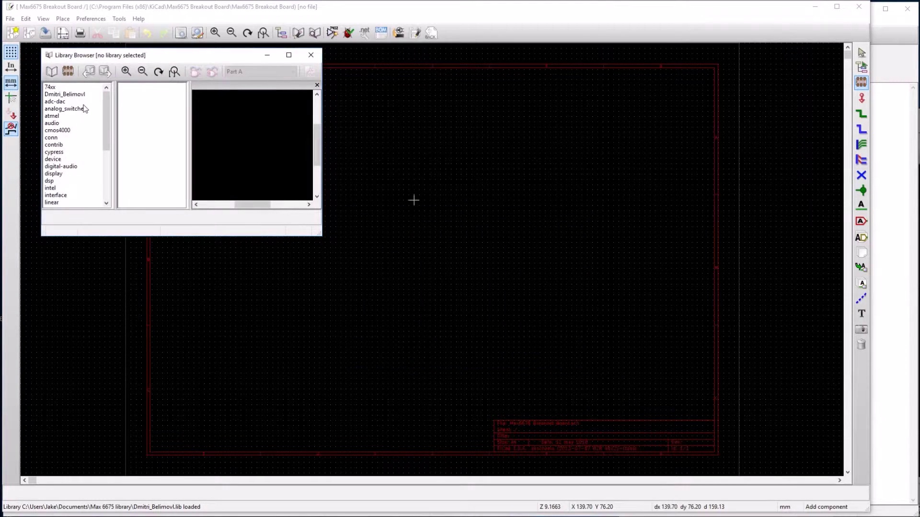
left_click(85, 95)
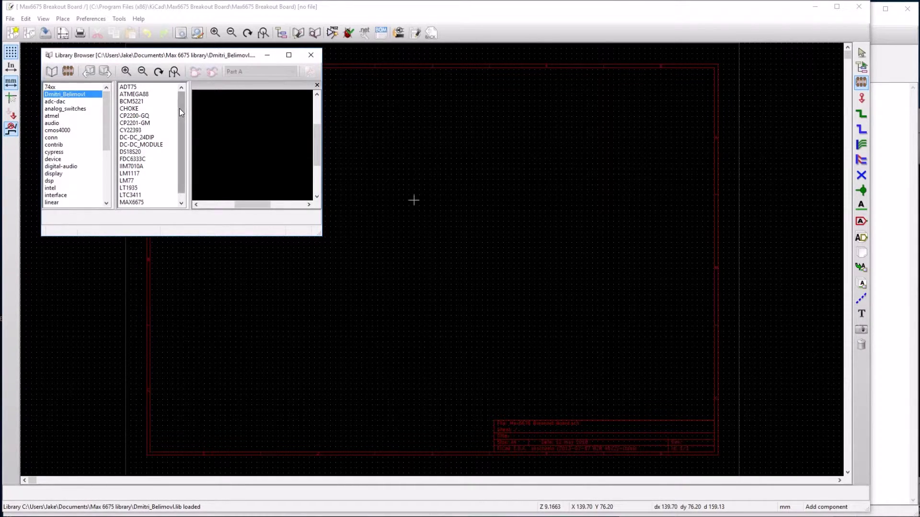
left_click_drag(179, 108, 183, 120)
left_click(144, 195)
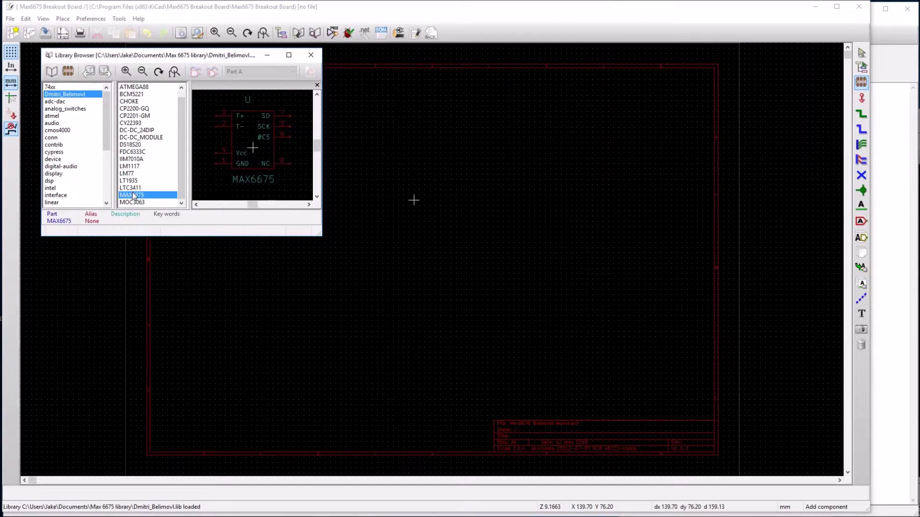
double_click(156, 200)
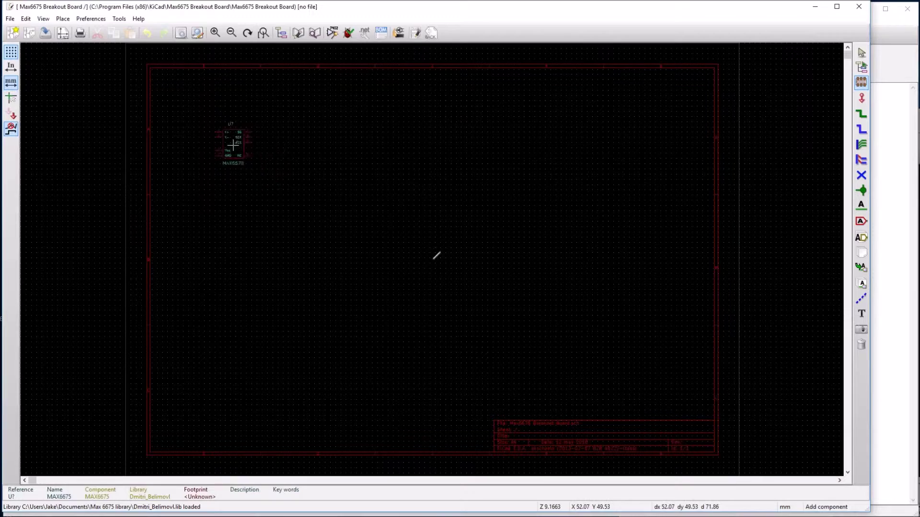
scroll(435, 255, "up", 3)
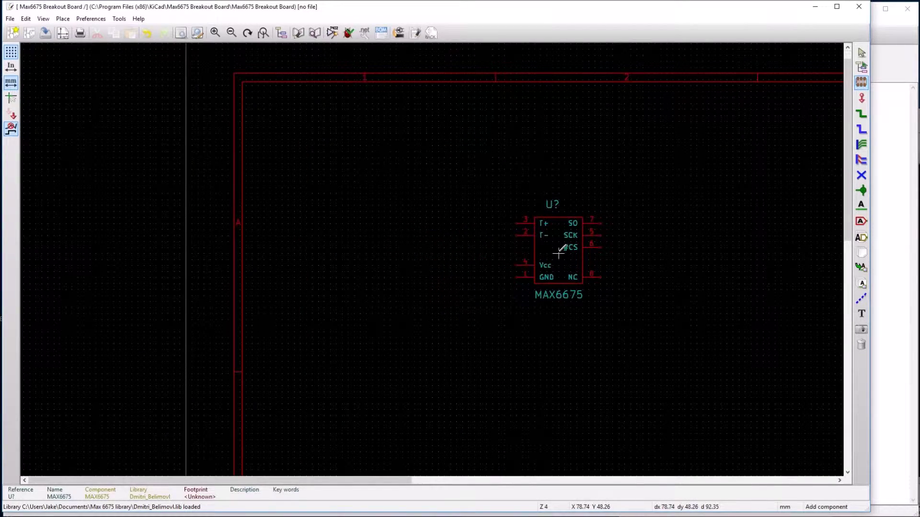
left_click(559, 254)
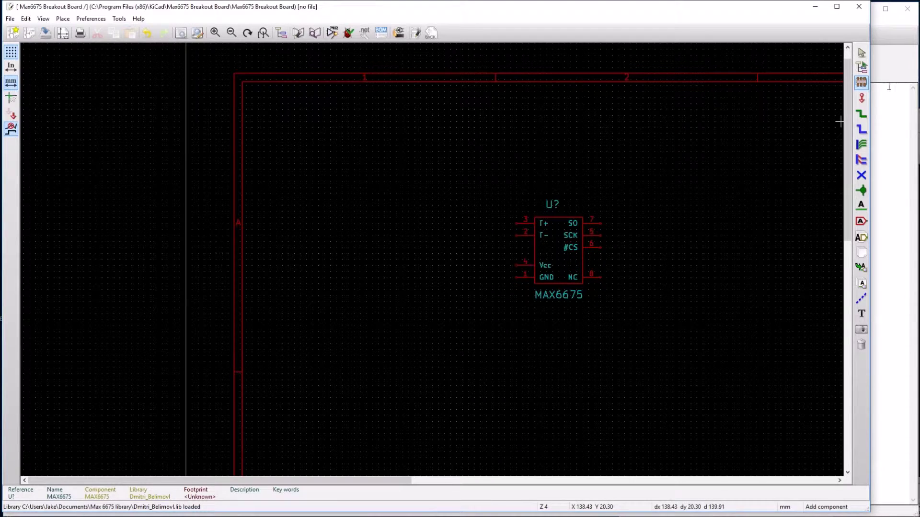
Step: Browse the conn library for a suitable connector symbol, then close the library browser without choosing one
left_click(646, 227)
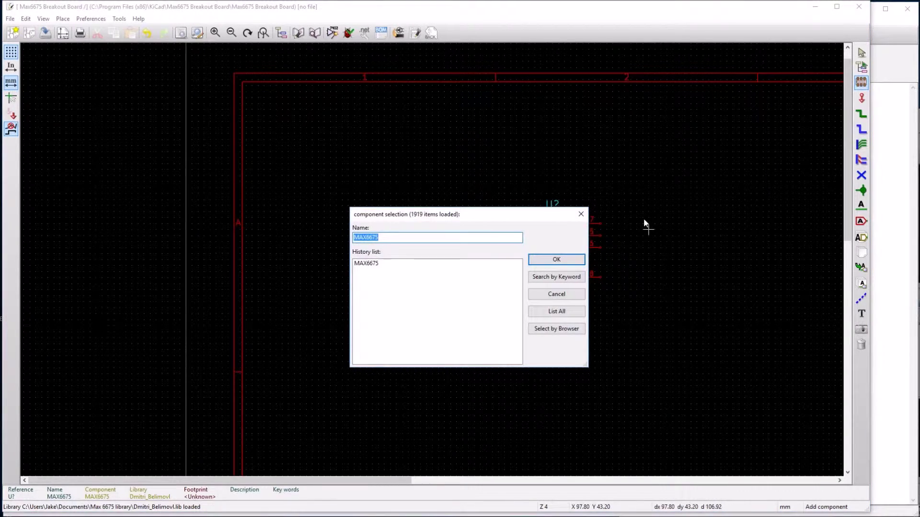
left_click(556, 329)
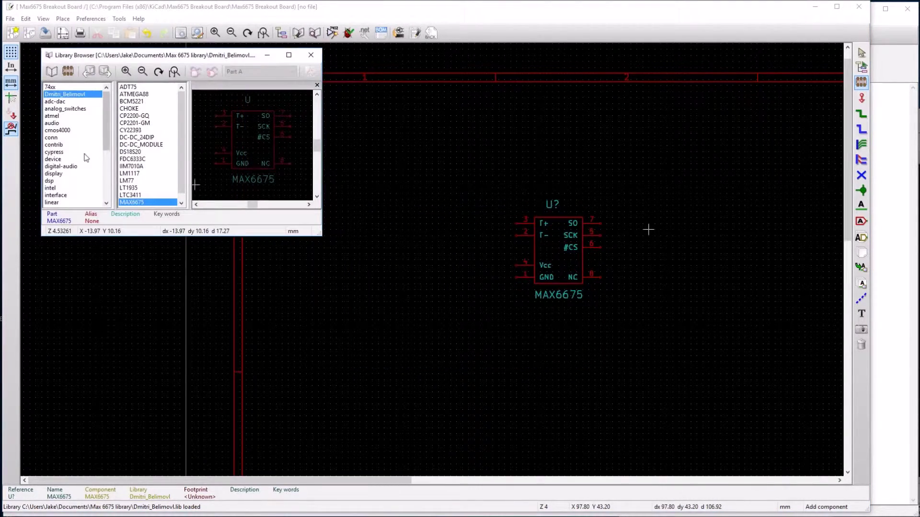
left_click(52, 137)
left_click(141, 152)
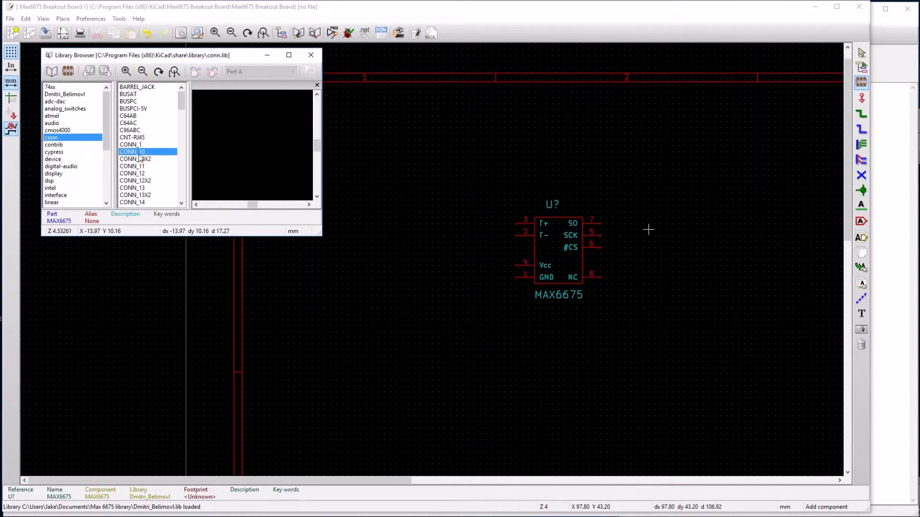
left_click(147, 160)
left_click_drag(182, 108, 184, 155)
left_click(176, 158)
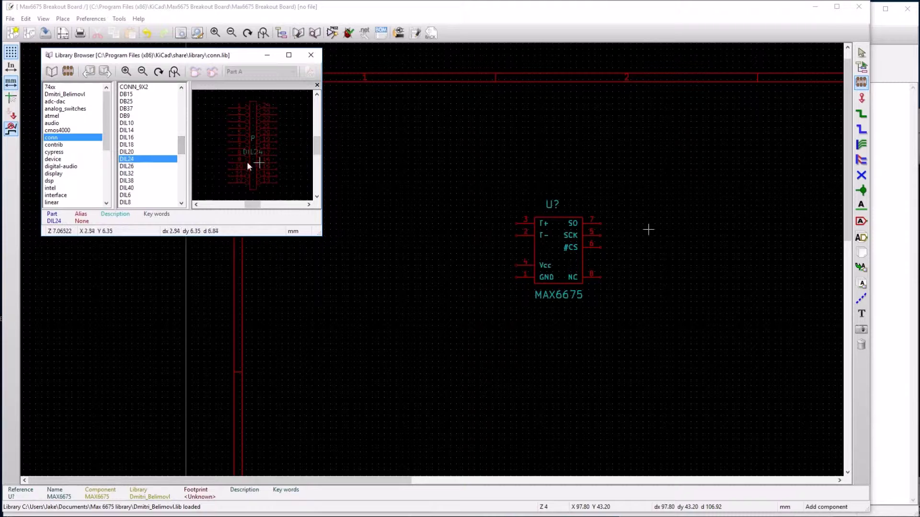
left_click_drag(182, 144, 183, 179)
left_click(309, 56)
Step: Place a CONN_2 connector, rotated 180°, to the left of the MAX6675 so its pins face the chip
left_click(698, 307)
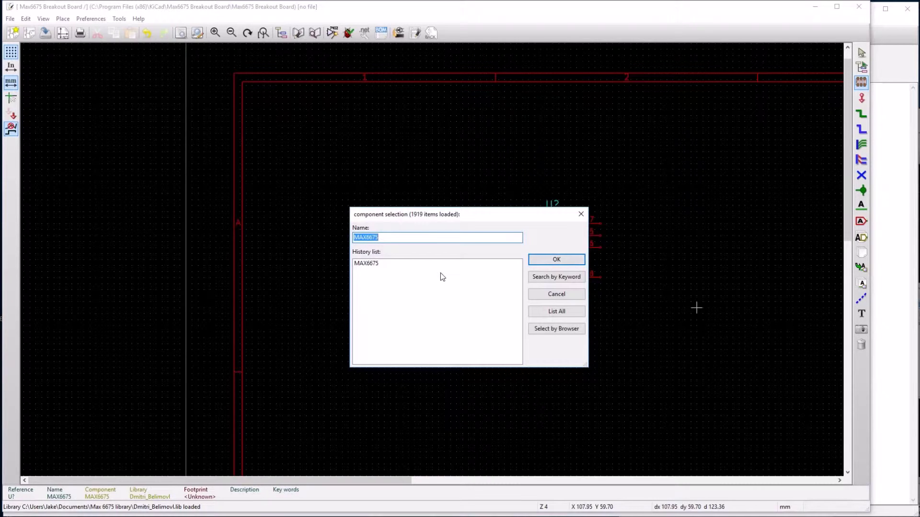
type("Conn_2")
key("Return")
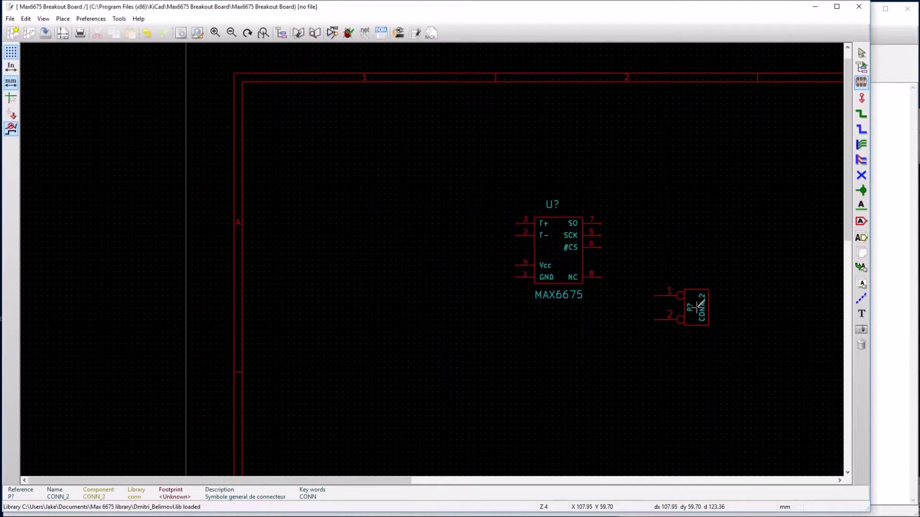
key("r")
key("r")
left_click(438, 223)
Step: Place a CONN_5 connector to the right of the MAX6675 with its pins facing the chip
left_click(700, 280)
left_click(456, 236)
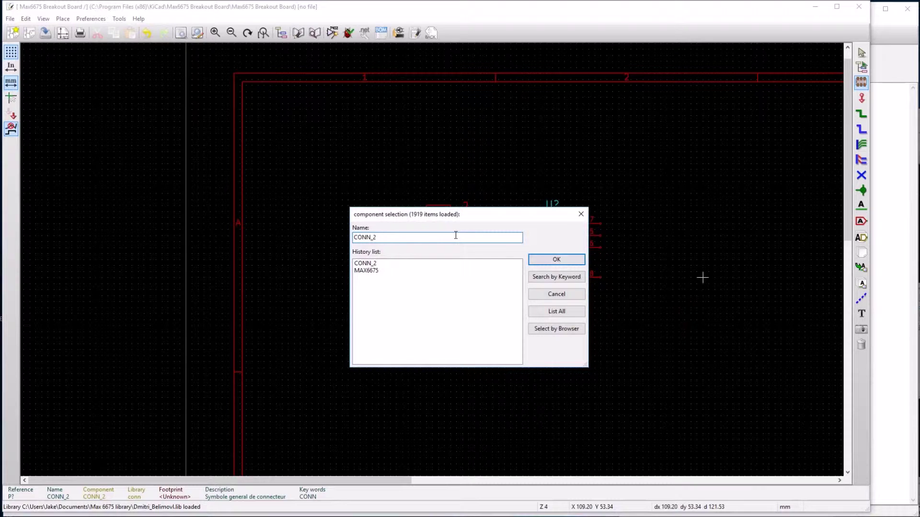
key("Return")
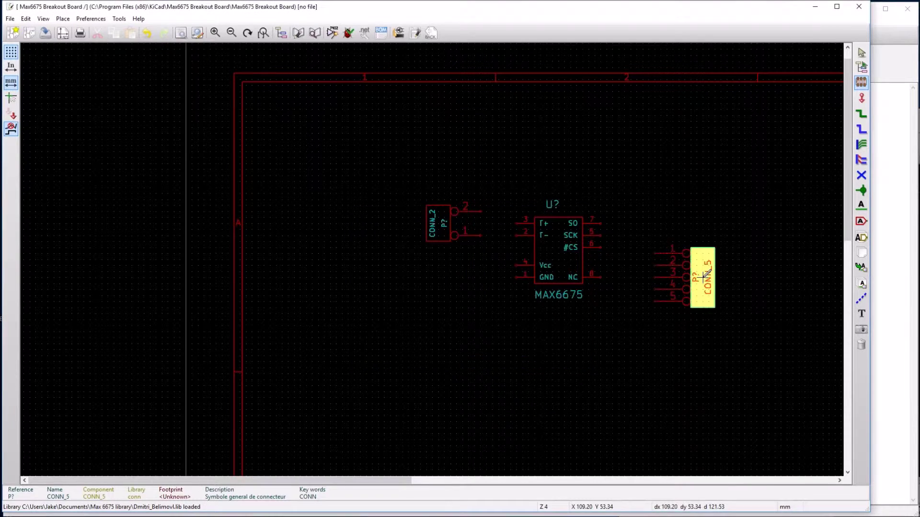
left_click(733, 242)
Step: Place a non-polarized capacitor C below CONN_2, to the left of the MAX6675's Vcc and GND pins
left_click(861, 83)
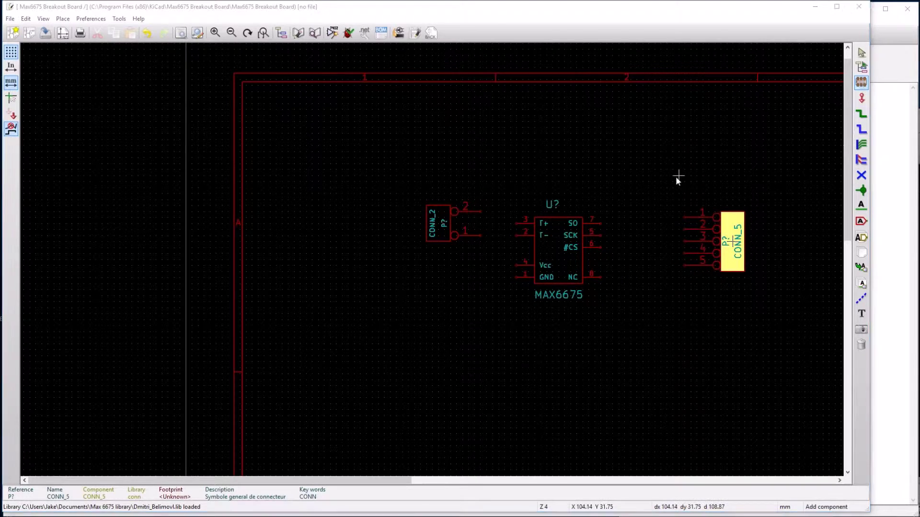
left_click(678, 176)
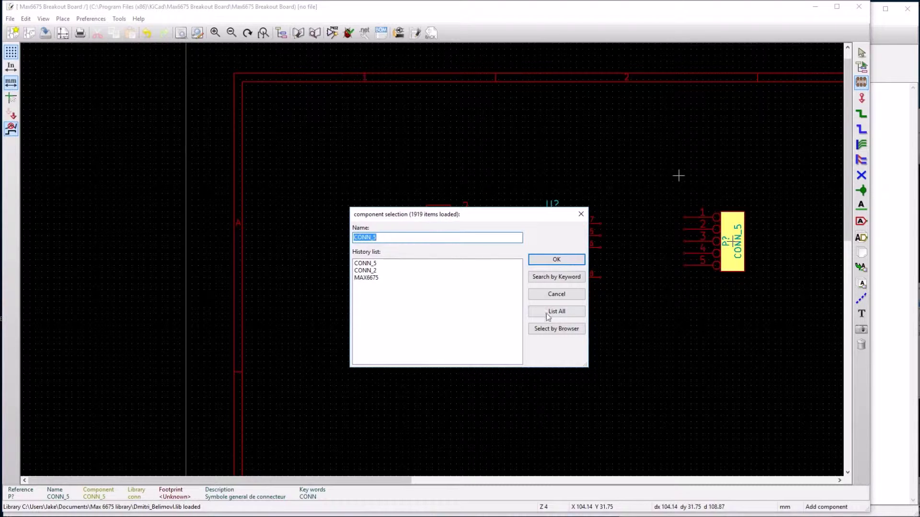
type("C")
key("Return")
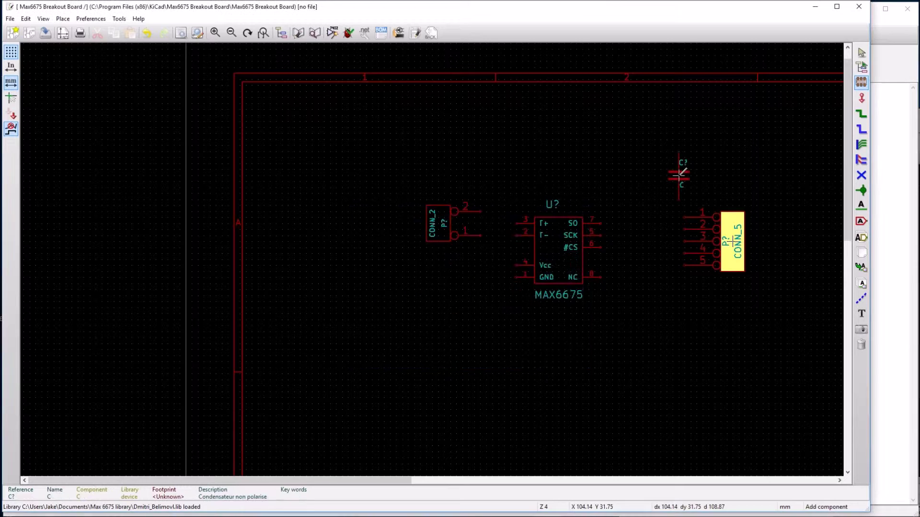
left_click(468, 295)
Step: Wire CONN_2 pin 2 to the MAX6675's T+ pin and CONN_2 pin 1 to its T− pin
left_click(861, 114)
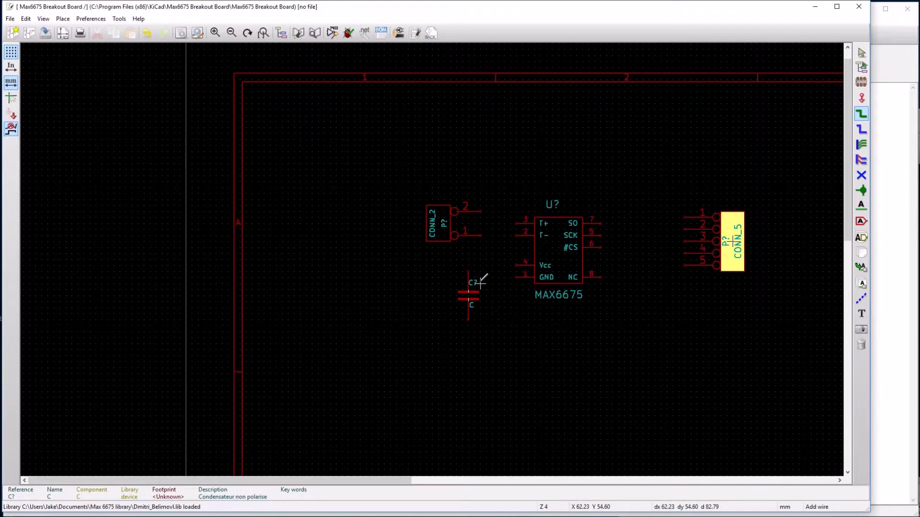
scroll(481, 210, "up", 2)
left_click(420, 259)
left_click(493, 283)
left_click(421, 308)
key("Escape")
left_click(861, 113)
left_click(432, 308)
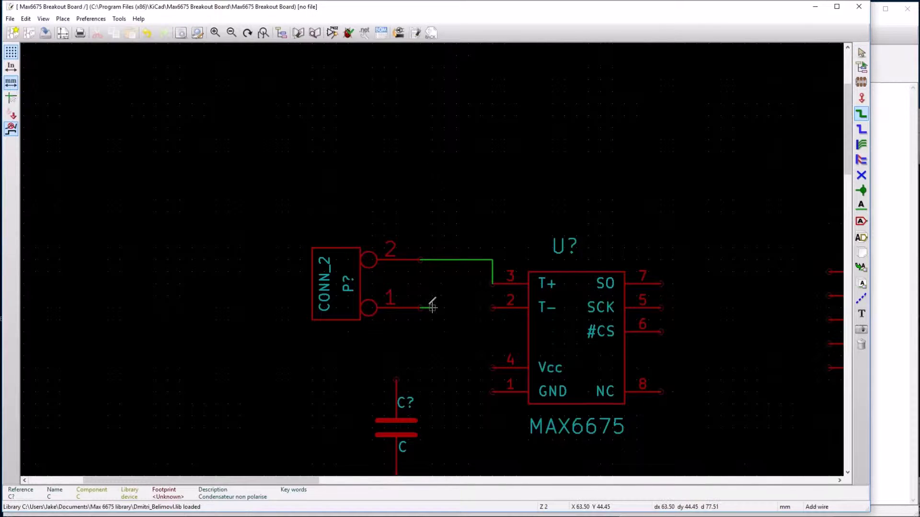
left_click(494, 307)
scroll(553, 283, "down", 3)
scroll(483, 267, "up", 2)
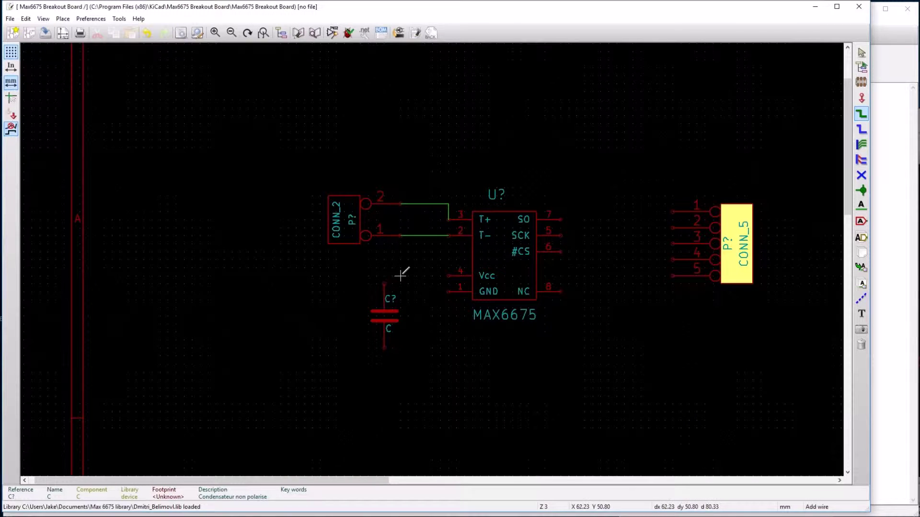
Step: Move the capacitor to the free space above the MAX6675, between the chip and CONN_5
key("Escape")
key("m")
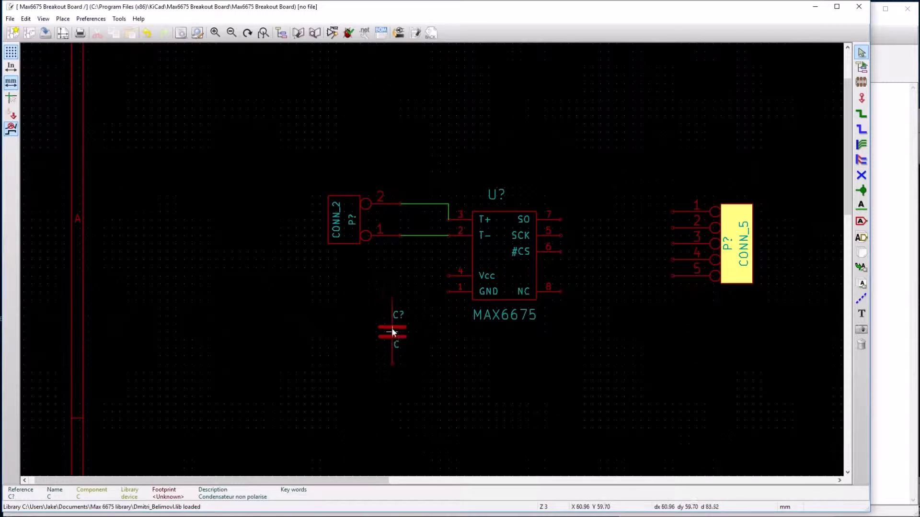
left_click(861, 114)
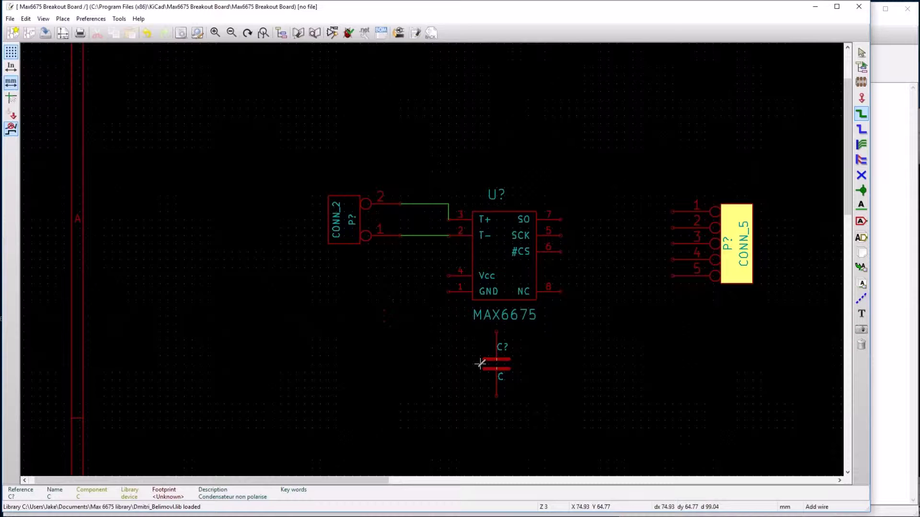
key("Escape")
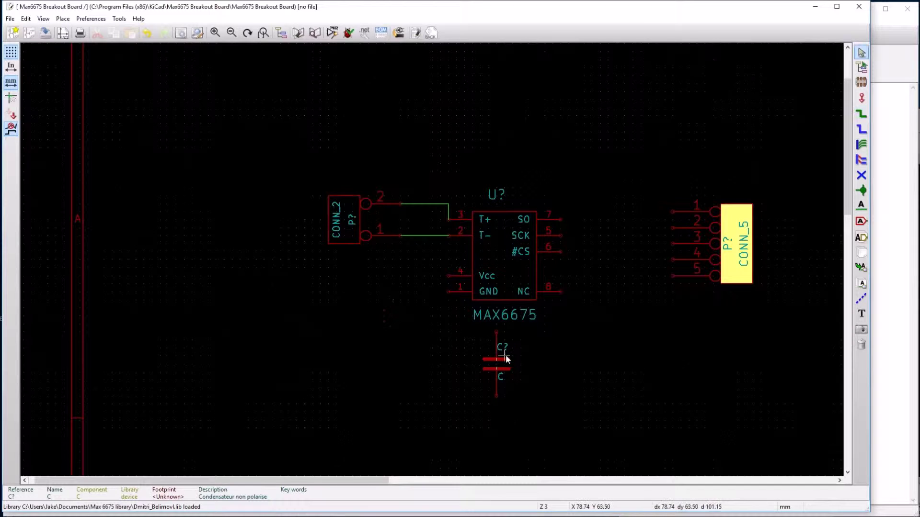
key("m")
left_click(586, 152)
Step: Wire the MAX6675's Vcc pin up through the chip body to the capacitor's upper pin
left_click(860, 113)
left_click(449, 276)
left_click(449, 252)
left_click(497, 145)
left_click(584, 116)
Step: Wire the MAX6675's GND pin around the chip's lower edge and up to the capacitor's lower pin
left_click(449, 290)
left_click(449, 307)
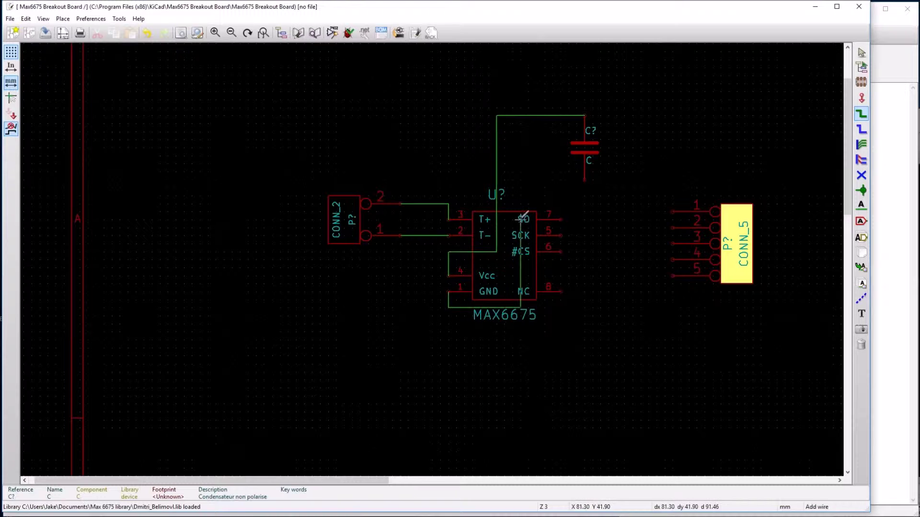
left_click(512, 180)
left_click(584, 180)
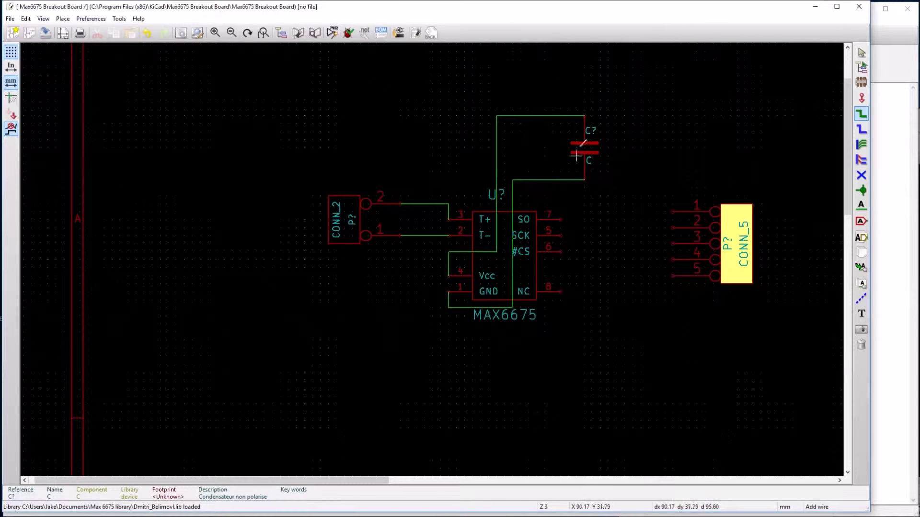
Step: Wire the capacitor's upper pin to CONN_5 pin 1 and its lower pin to CONN_5 pin 2
left_click(585, 116)
left_click(673, 211)
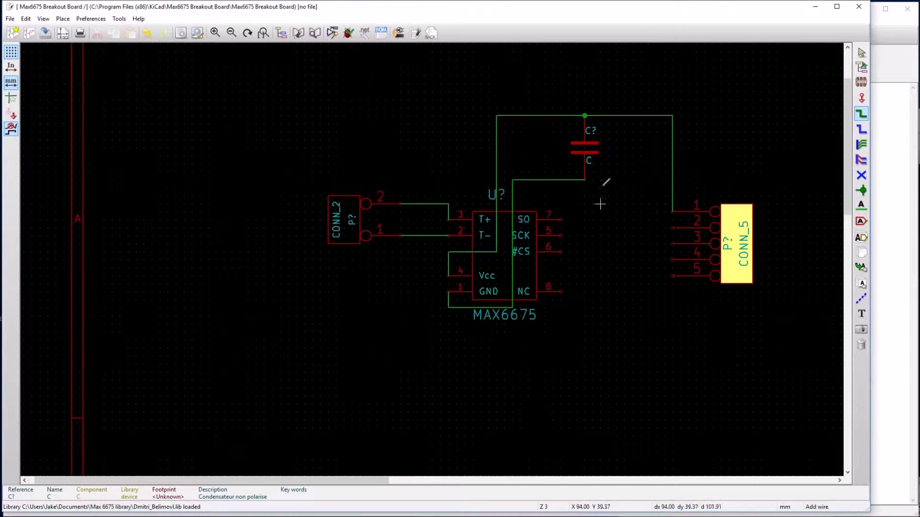
left_click(585, 180)
left_click(657, 228)
left_click(673, 227)
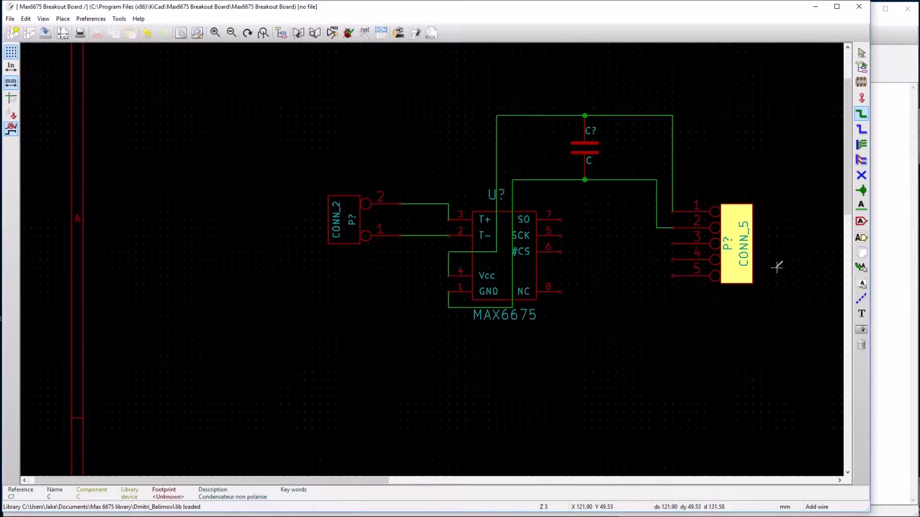
key("Escape")
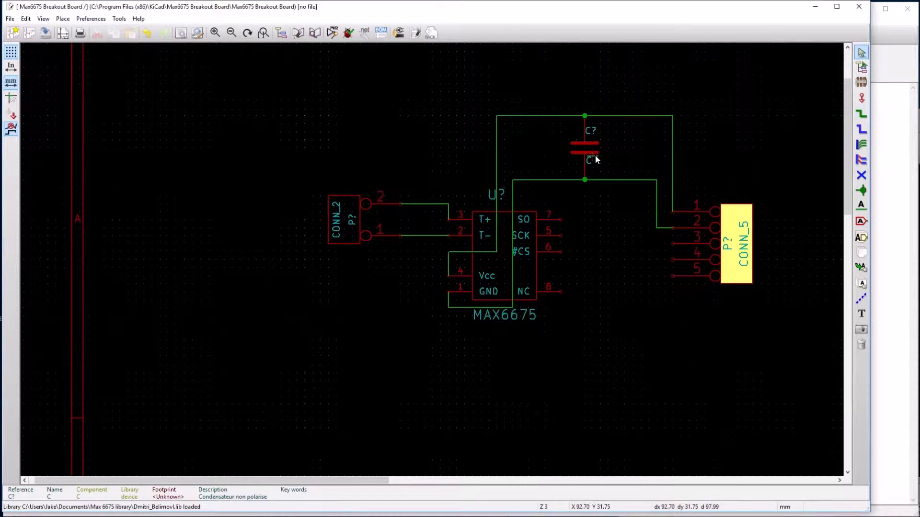
Step: Set the capacitor's reference to C1 and its value to .1uf
key("u")
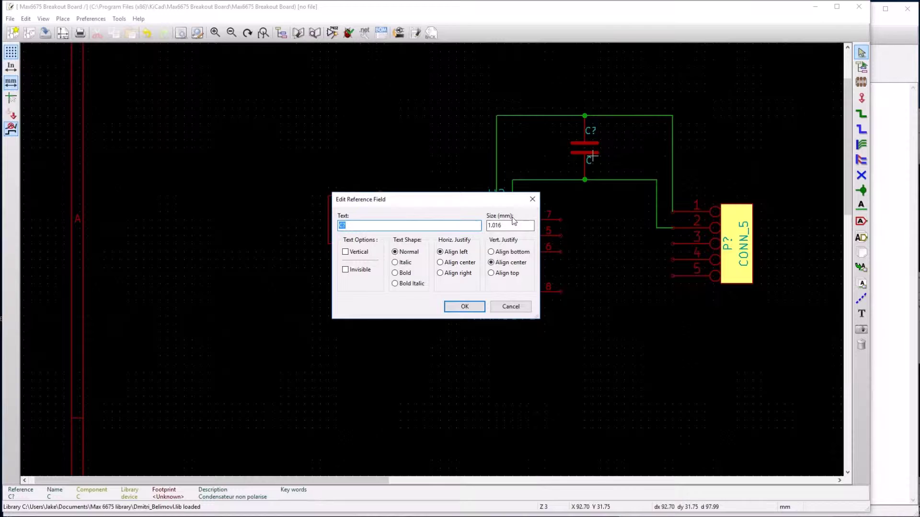
type("C")
key("Return")
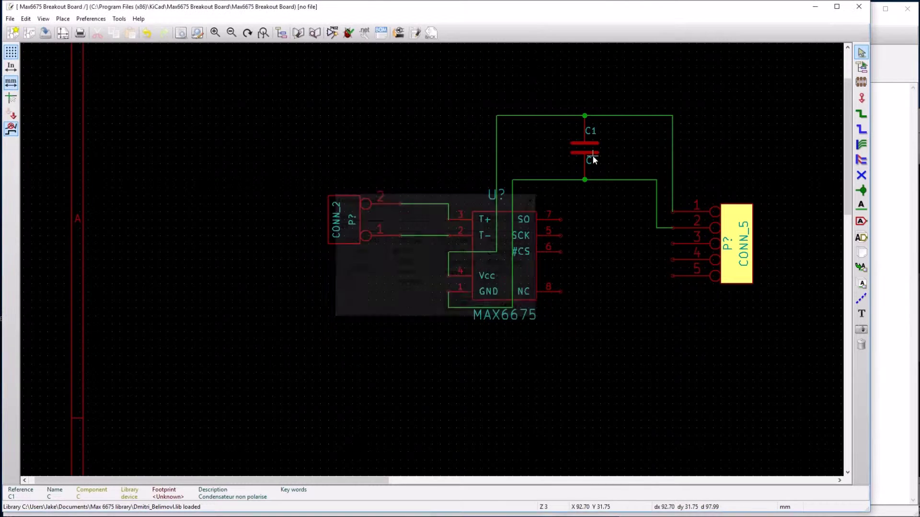
key("v")
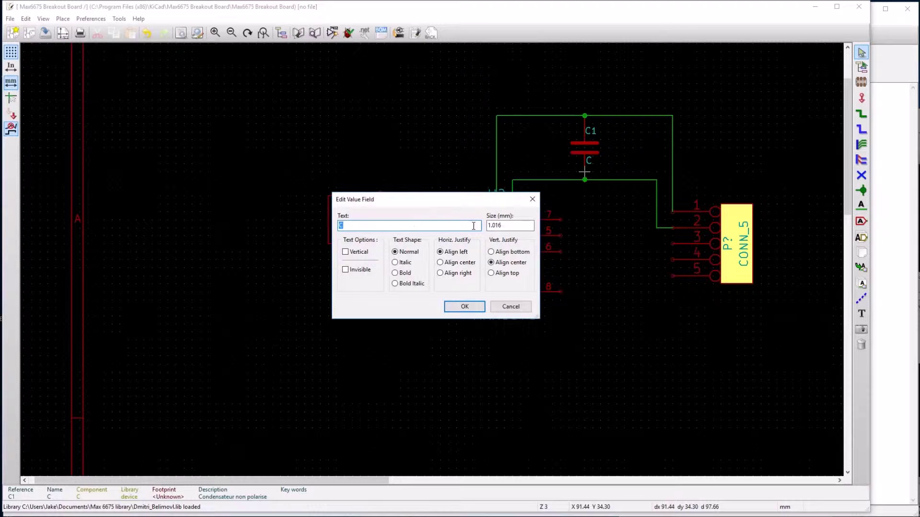
type(".1uf")
key("Return")
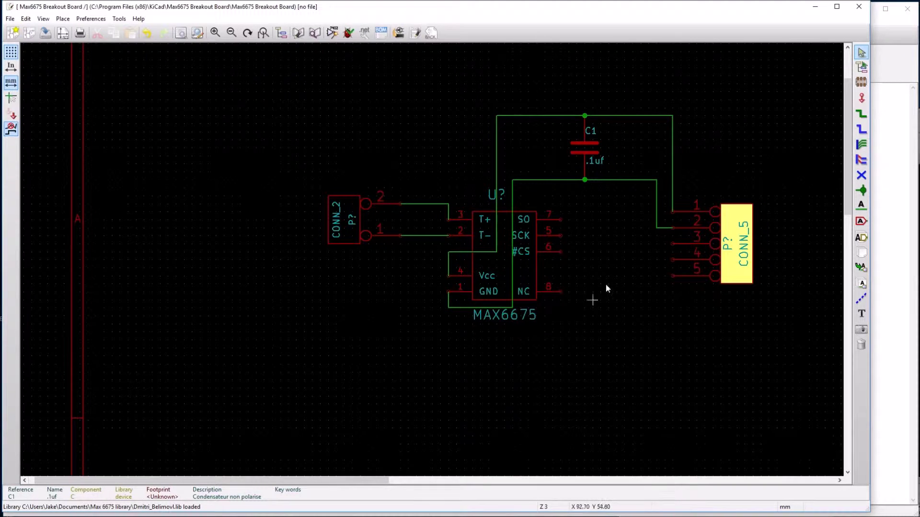
Step: Wire the MAX6675's SO, SCK and #CS pins to CONN_5 pins 3, 5 and 4 respectively
left_click(861, 114)
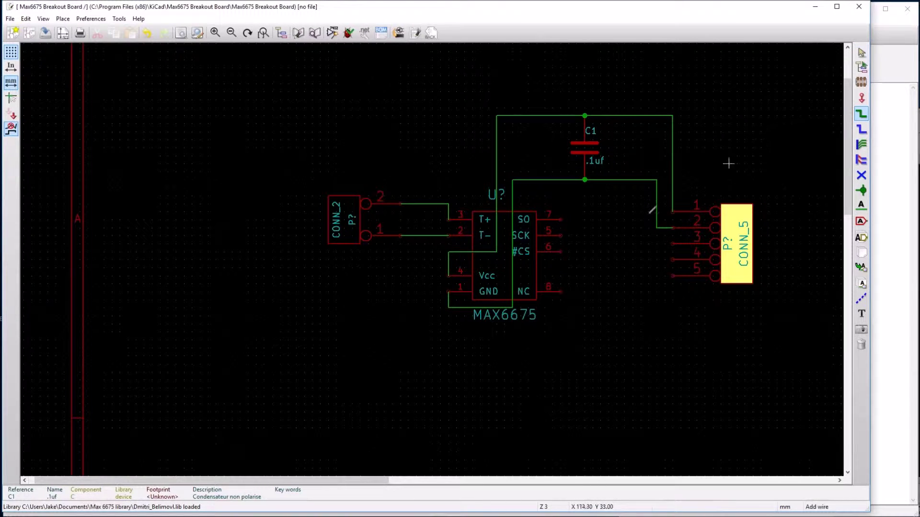
left_click(560, 220)
left_click(632, 244)
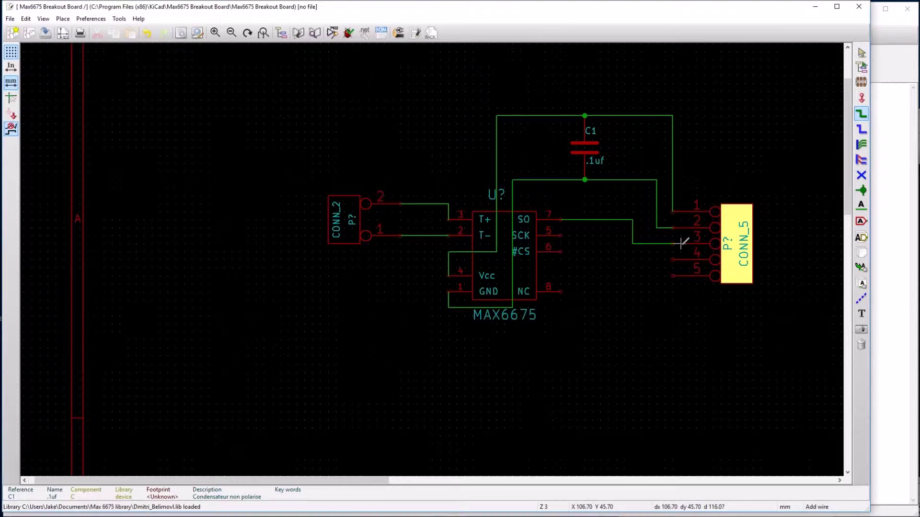
left_click(674, 243)
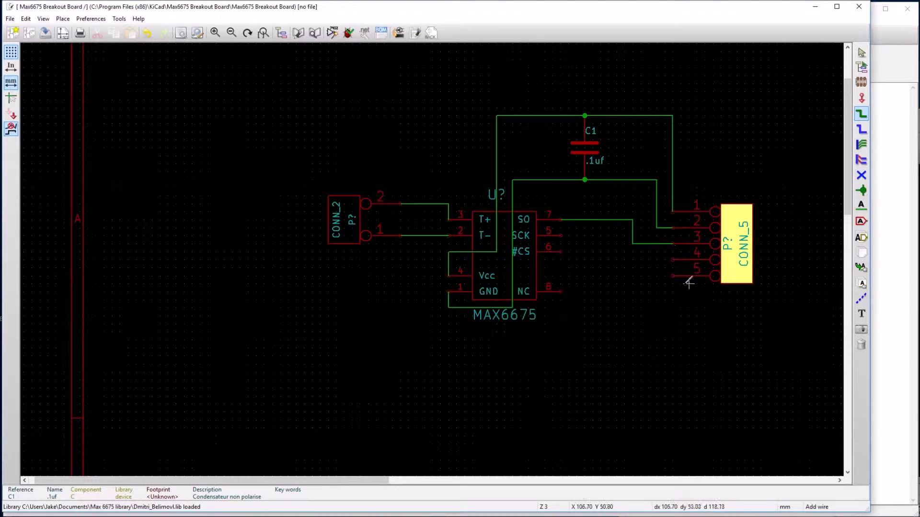
left_click(561, 235)
left_click(608, 245)
left_click(674, 275)
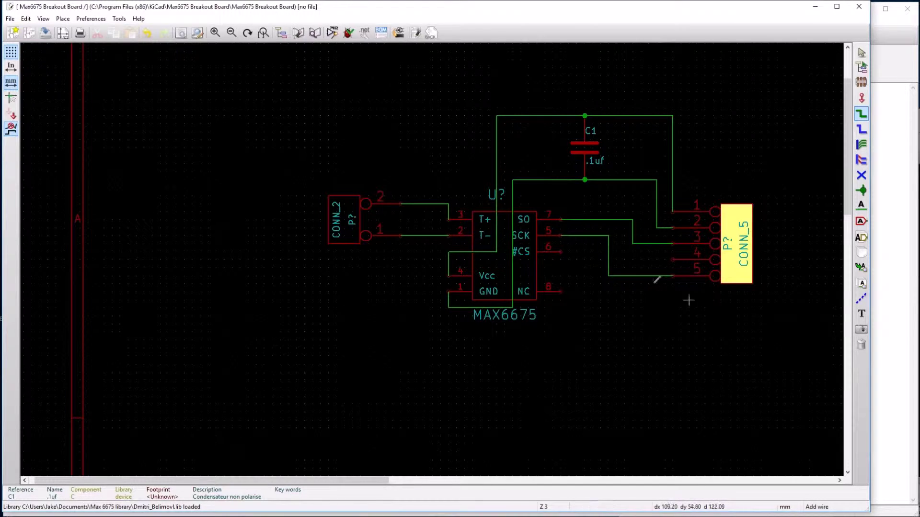
left_click(561, 251)
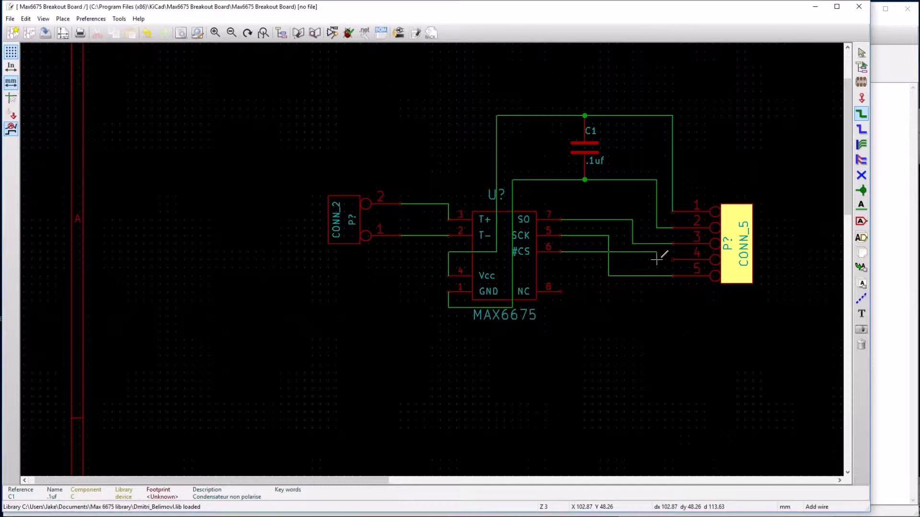
left_click(674, 259)
Step: Place a no-connect flag on the MAX6675's unused NC pin 8
scroll(612, 264, "up", 1)
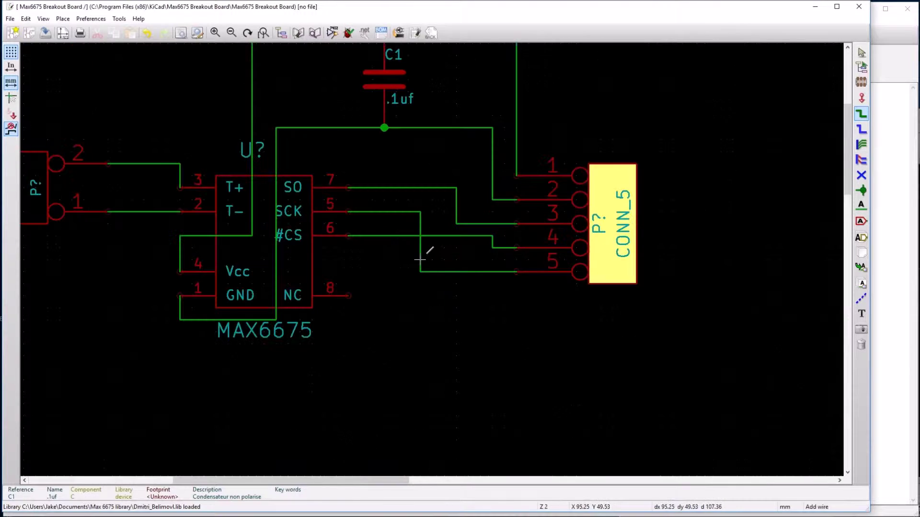
scroll(402, 229, "left", 1)
scroll(399, 231, "left", 2)
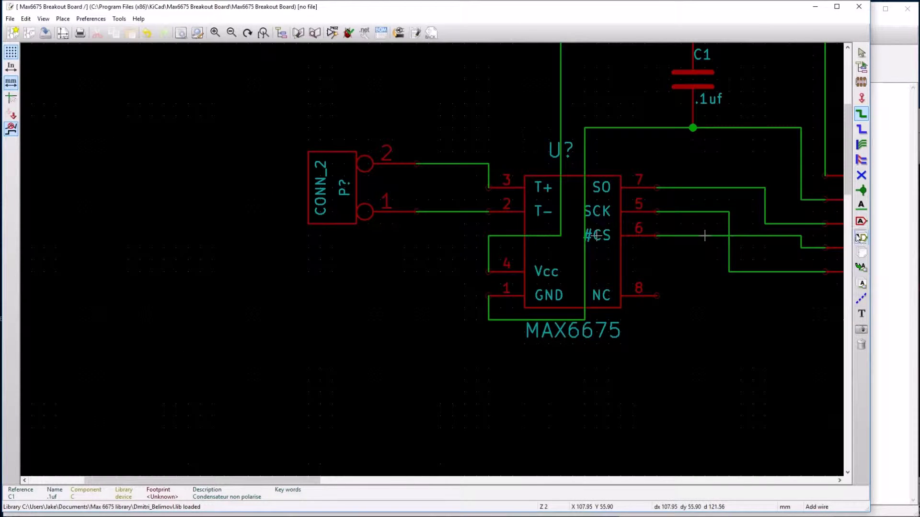
left_click(861, 190)
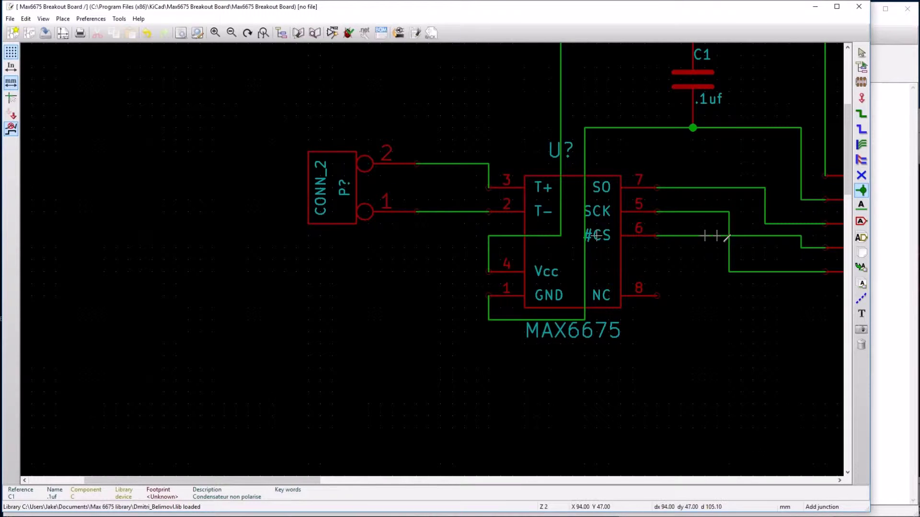
left_click(861, 175)
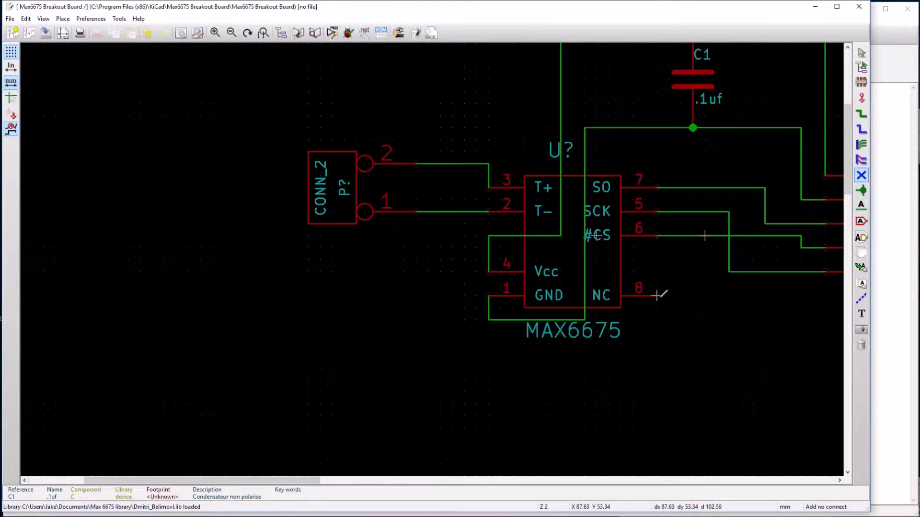
Step: Review the finished wiring between both connectors, the capacitor and the MAX6675
scroll(680, 319, "right", 3, "ctrl")
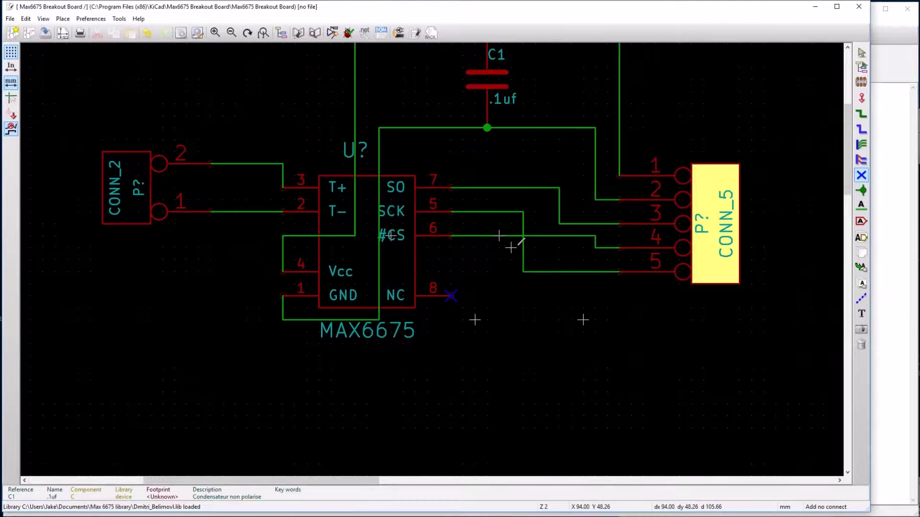
scroll(222, 195, "right", 5, "ctrl")
scroll(232, 199, "left", 5, "ctrl")
scroll(246, 199, "down", 1)
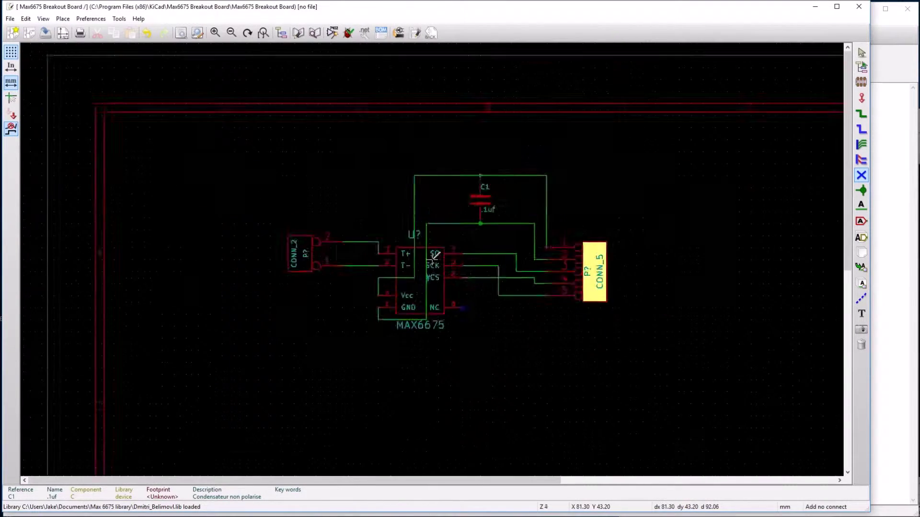
scroll(433, 259, "down", 1)
scroll(433, 259, "up", 2)
scroll(433, 259, "down", 2)
scroll(416, 259, "up", 2)
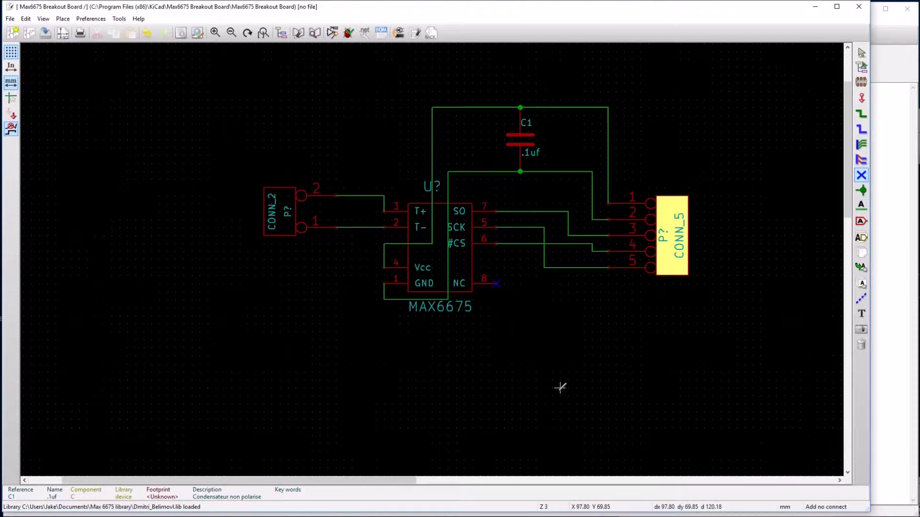
Step: Start generating a Pcbnew netlist of the schematic in the default Advanced Format
left_click(364, 32)
left_click(527, 199)
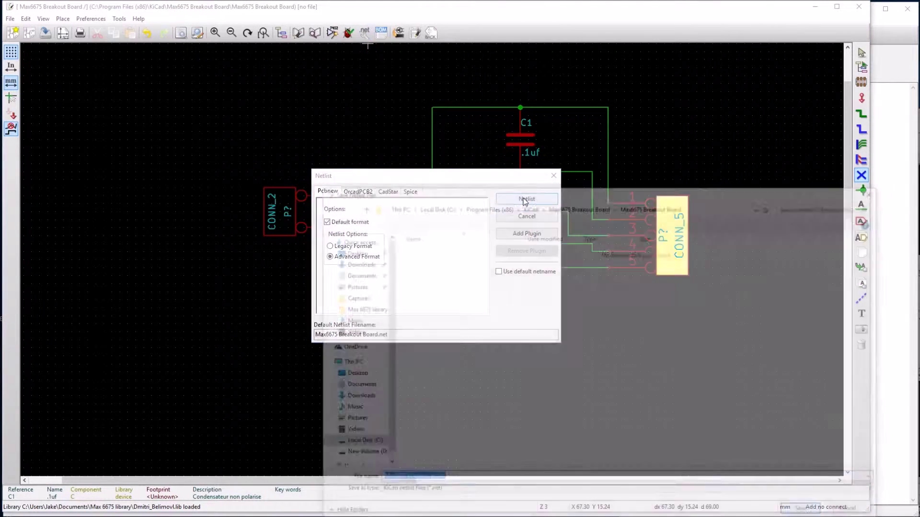
key("XF86AudioLowerVolume")
key("XF86AudioLowerVolume")
key("XF86AudioLowerVolume")
key("XF86AudioLowerVolume")
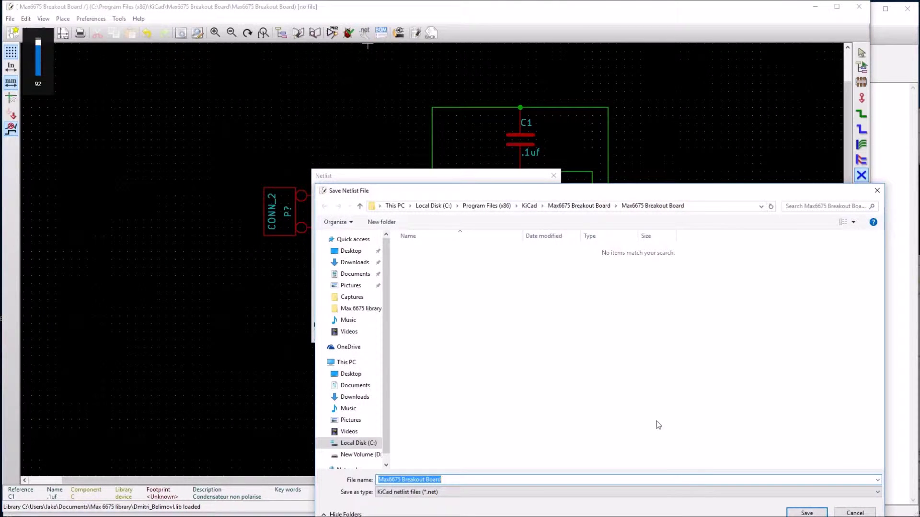
key("XF86AudioMute")
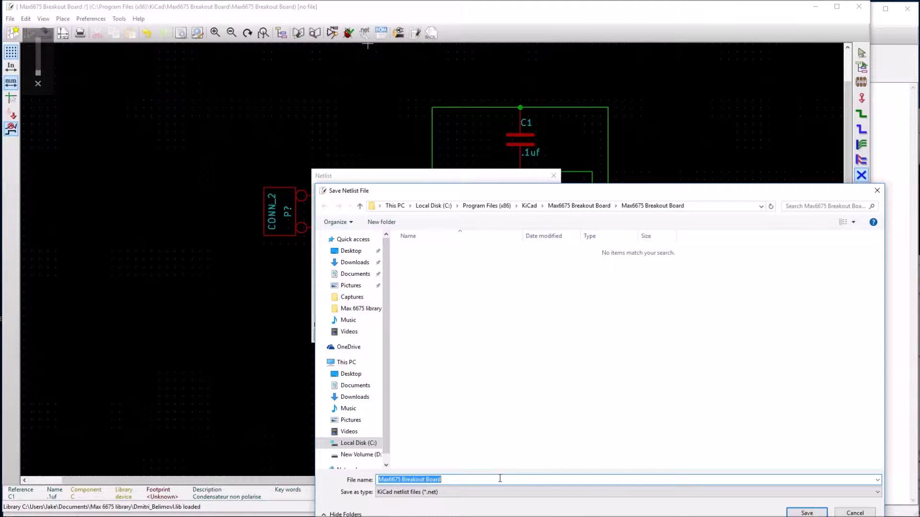
Step: Save the netlist as Max6675 Breakout Board and annotate the entire schematic, keeping existing annotation and using the first free numbers
left_click(808, 514)
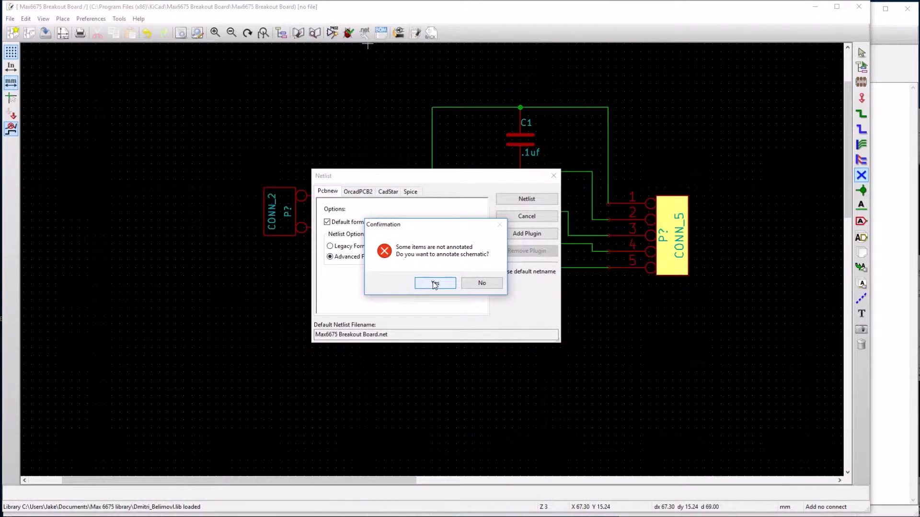
left_click(435, 283)
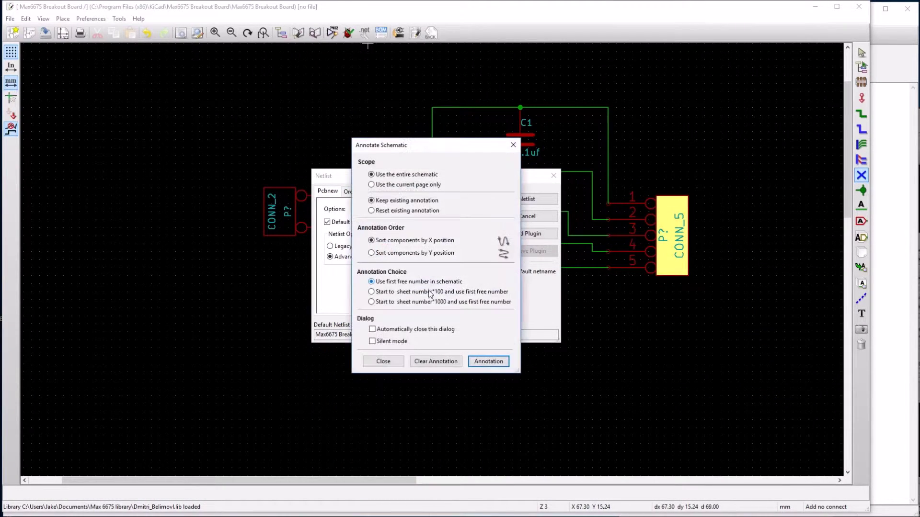
left_click(483, 363)
key("Return")
left_click(369, 363)
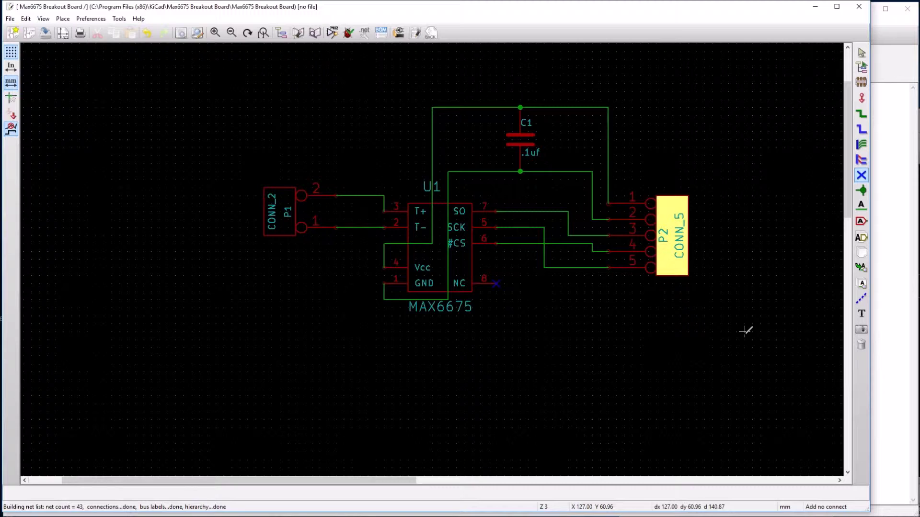
Step: Switch to the KiCad project manager and launch CvPcb for footprint assignment
left_click(893, 287)
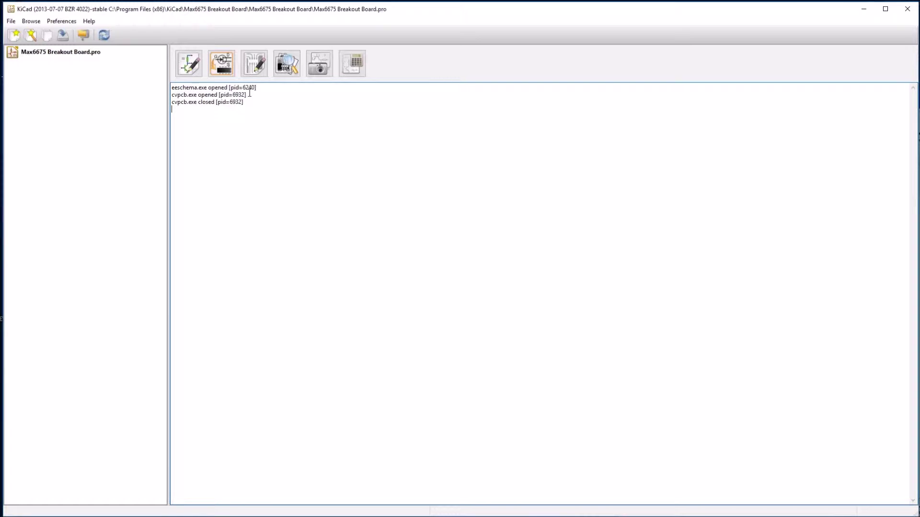
left_click(221, 63)
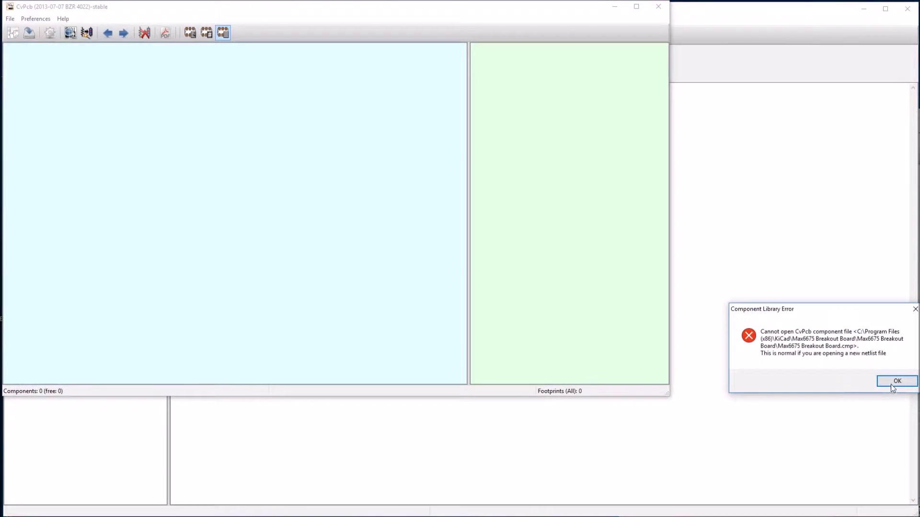
Step: Dismiss the missing component file error and resize the CvPcb window to span the full width above the lower half
left_click(892, 383)
left_click_drag(667, 392, 841, 480)
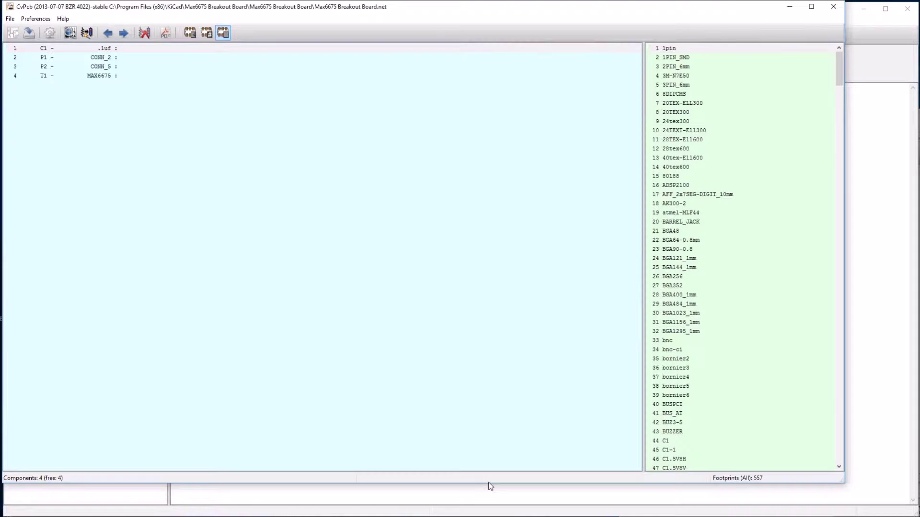
left_click_drag(488, 485, 565, 278)
left_click_drag(844, 202, 915, 203)
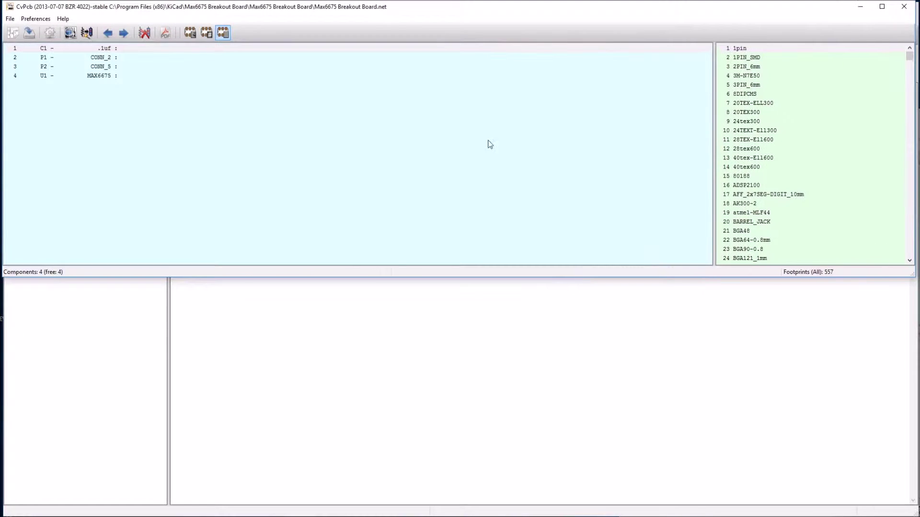
Step: Open the footprint preview and its 3D viewer, arrange both below the lists, and preview the 3M-N7E50 footprint
left_click(69, 34)
left_click_drag(133, 11, 148, 313)
left_click(116, 322)
left_click_drag(161, 8, 475, 292)
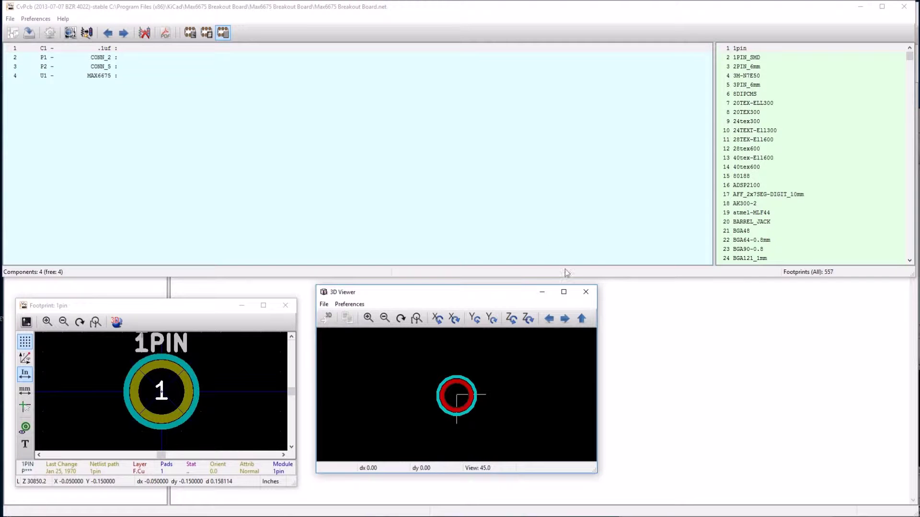
left_click(776, 75)
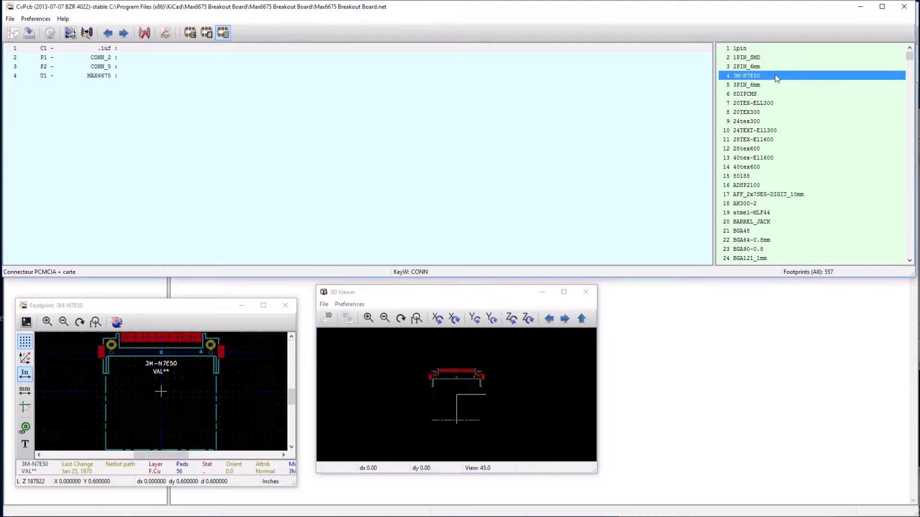
Step: Filter the footprint list for capacitor C1 and inspect the SM0603_Capa model up close in 3D
left_click(190, 34)
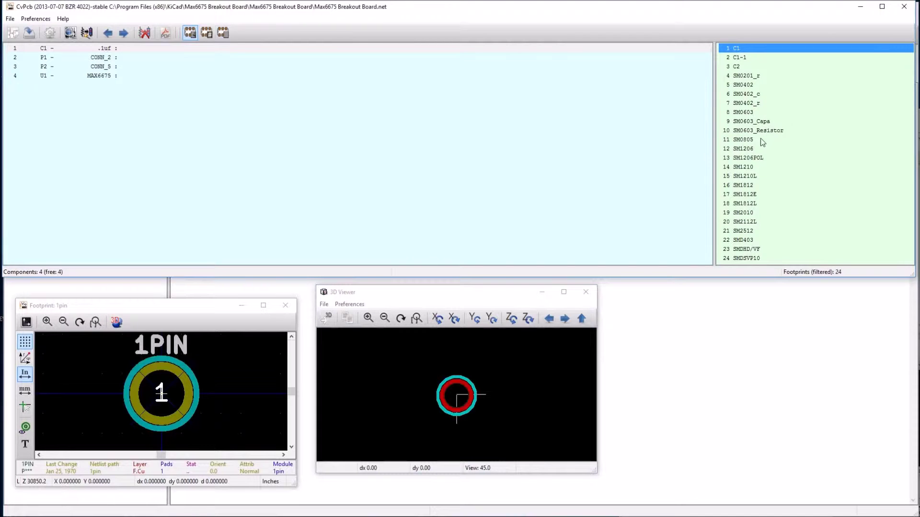
left_click(755, 122)
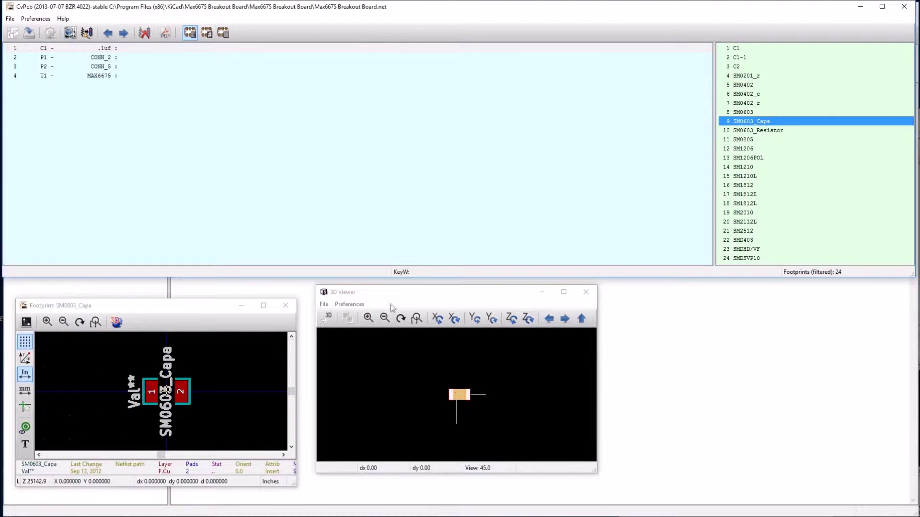
left_click(451, 340)
scroll(452, 382, "up", 3)
left_click_drag(453, 381, 458, 432)
scroll(458, 433, "up", 8)
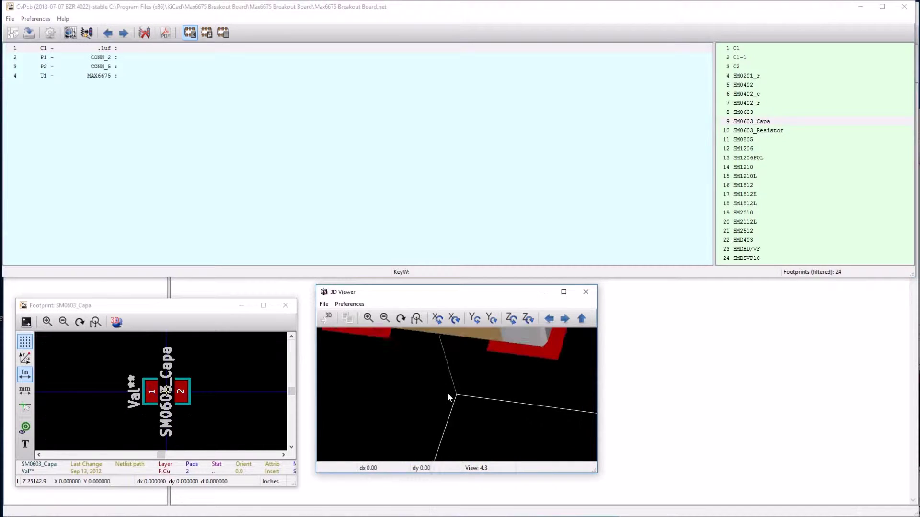
Step: Preview the SM0805 footprint and view its whole model from an angle in 3D
left_click(756, 149)
left_click(751, 140)
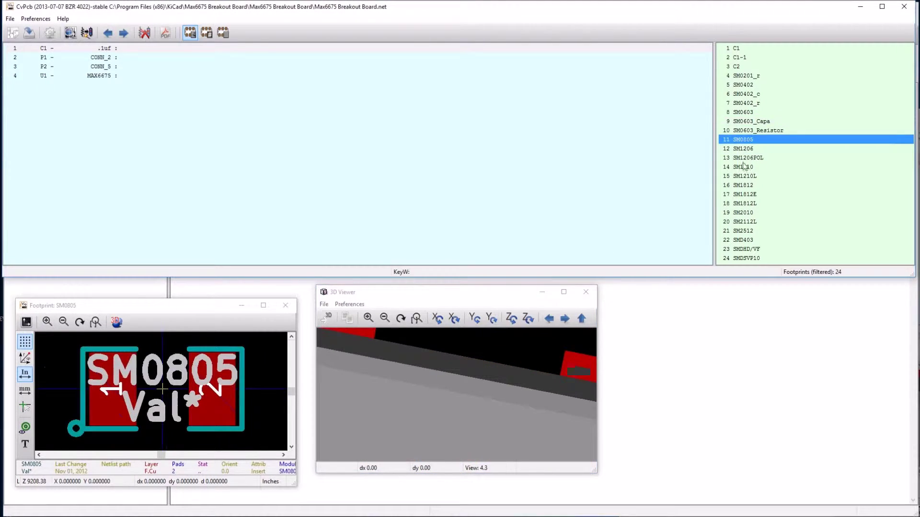
scroll(511, 388, "down", 10)
left_click_drag(490, 399, 487, 367)
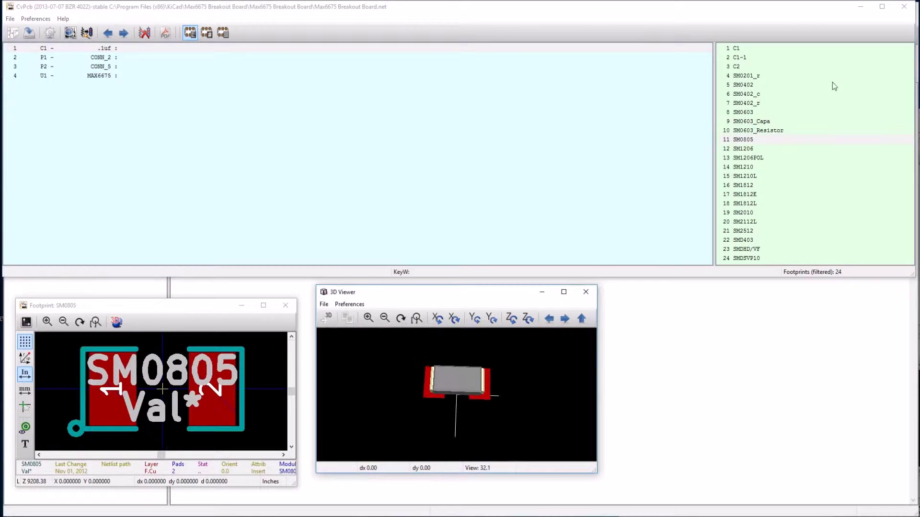
Step: Recheck the SM0603_Capa model in 3D and assign this footprint to the .1uf capacitor C1
left_click(745, 121)
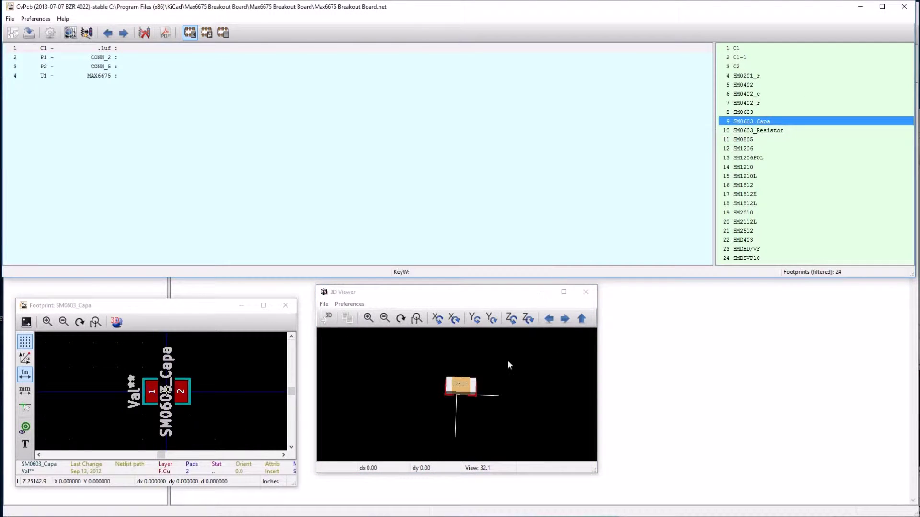
left_click_drag(509, 365, 490, 402)
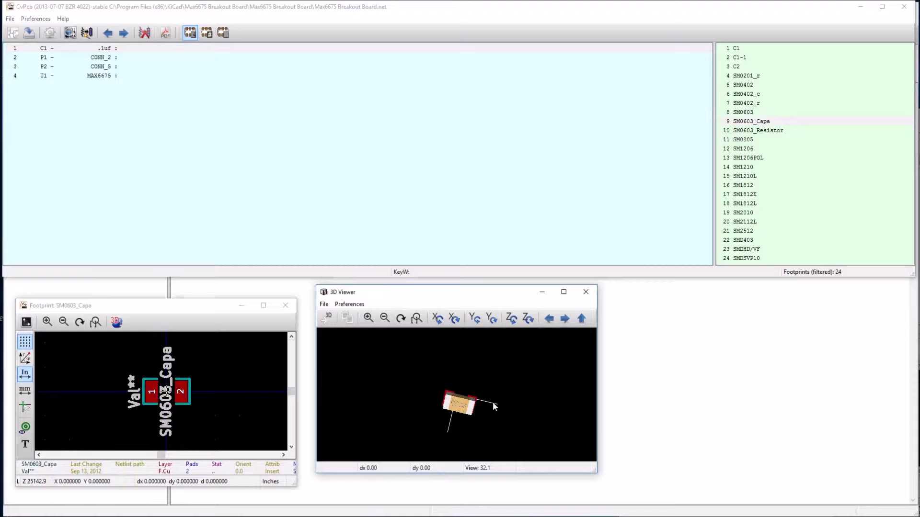
double_click(770, 123)
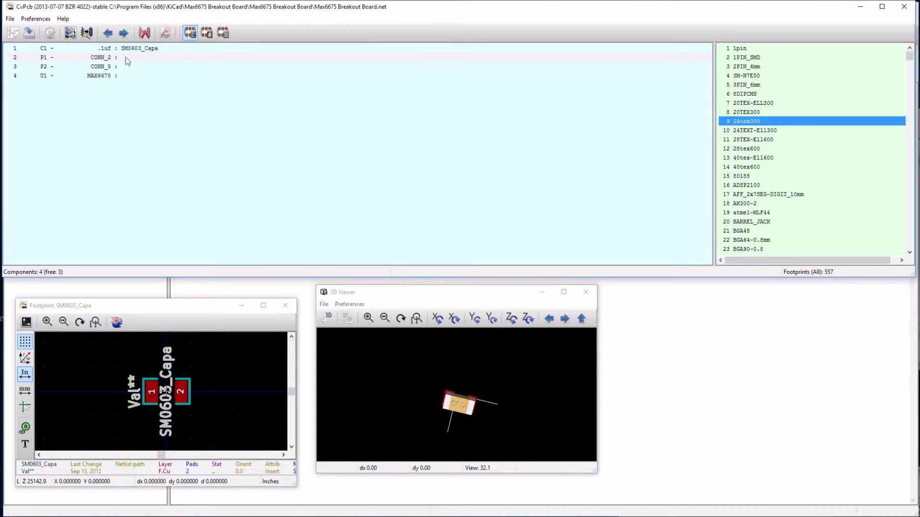
Step: Find the two-pin terminal block bornier2, check it in 3D, and assign it to connector P1
scroll(864, 134, "down", 13)
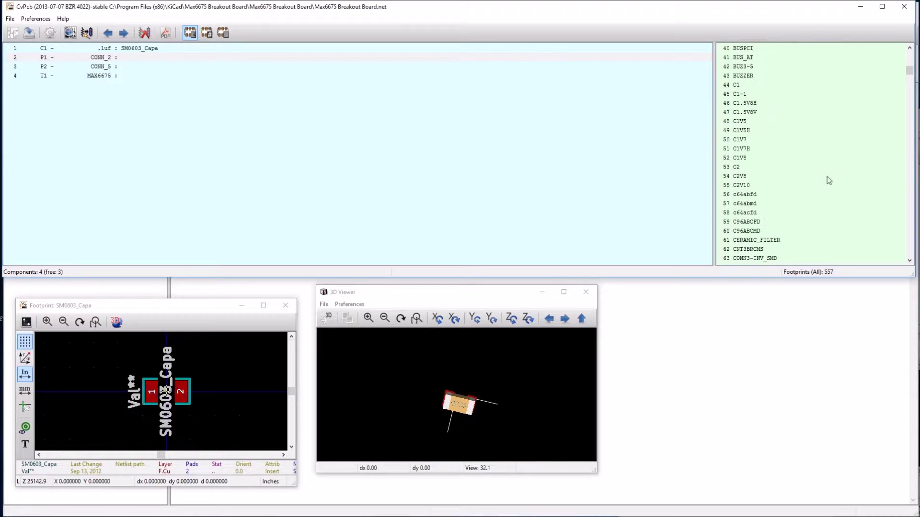
scroll(796, 178, "down", 16)
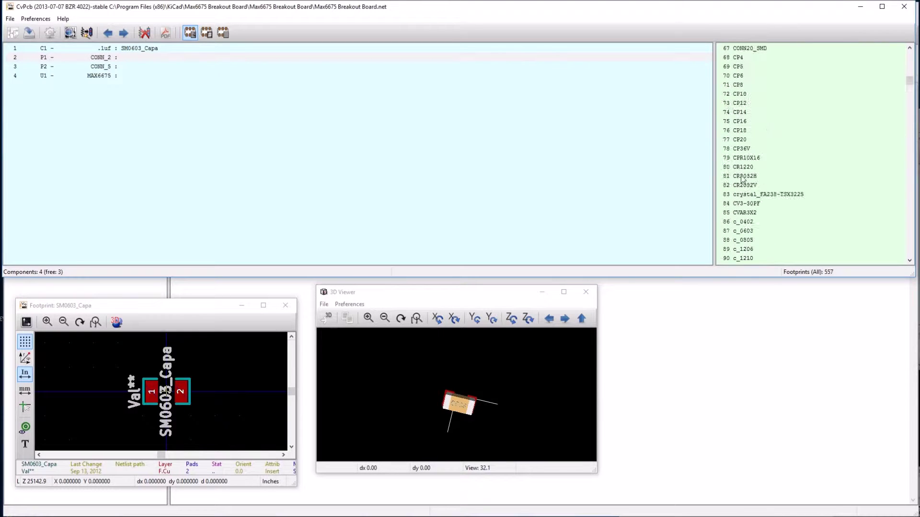
scroll(732, 170, "down", 20)
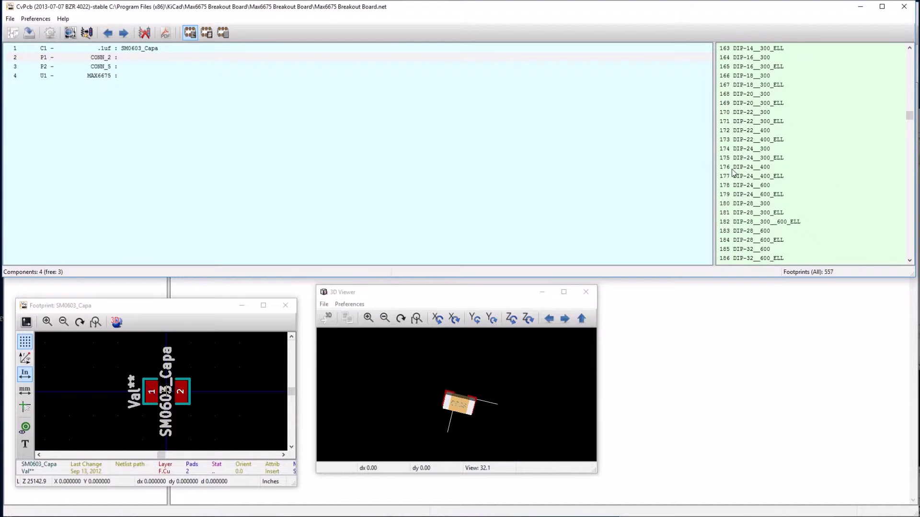
scroll(731, 201, "down", 17)
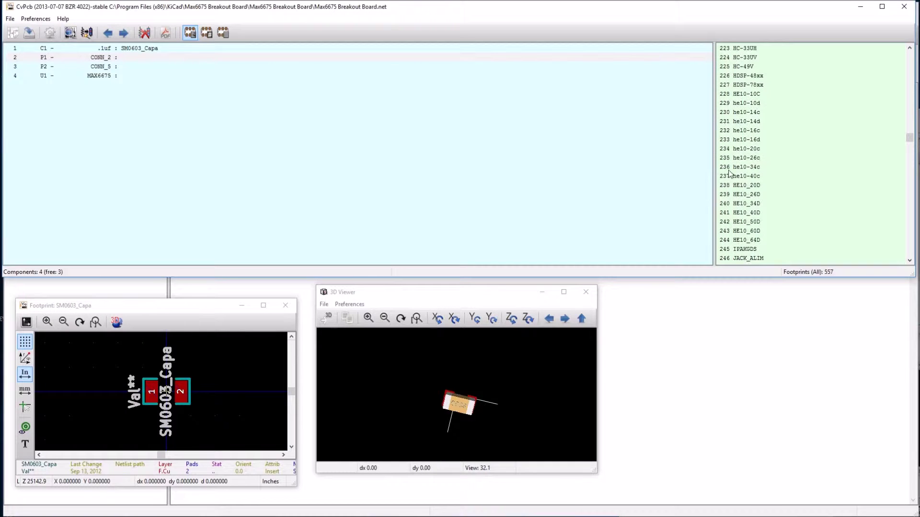
scroll(728, 172, "down", 9)
scroll(728, 170, "down", 7)
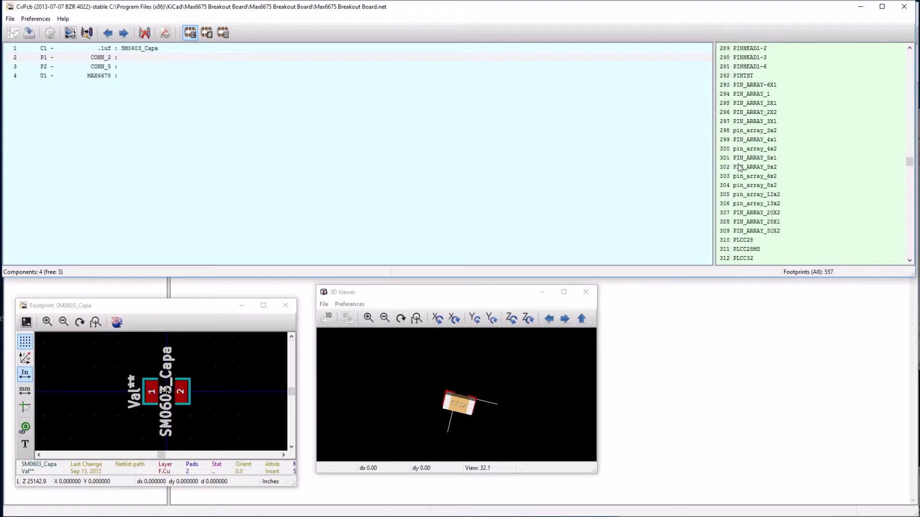
left_click(740, 168)
key("d")
key("b")
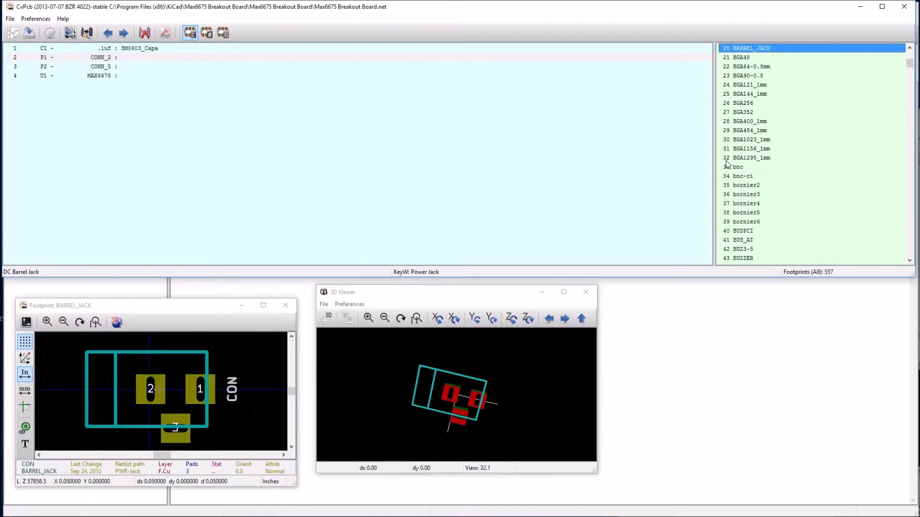
left_click(753, 185)
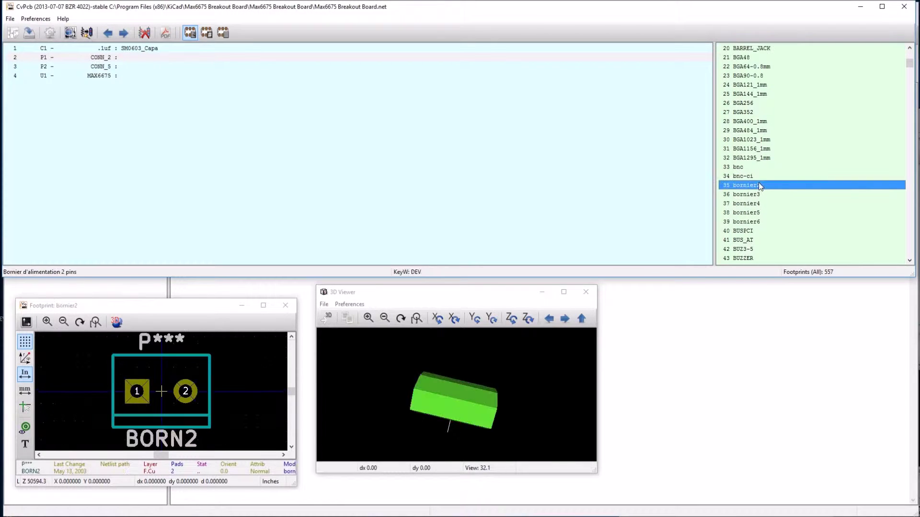
left_click_drag(509, 417, 549, 343)
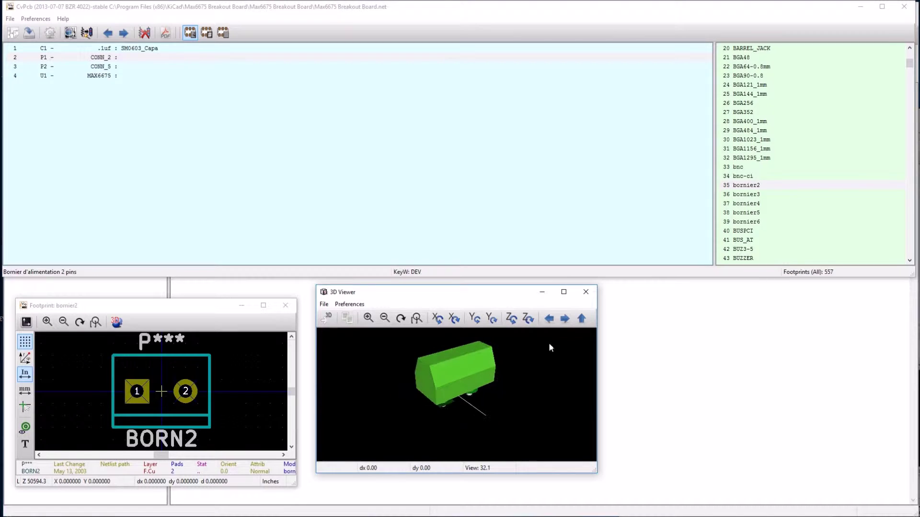
double_click(744, 186)
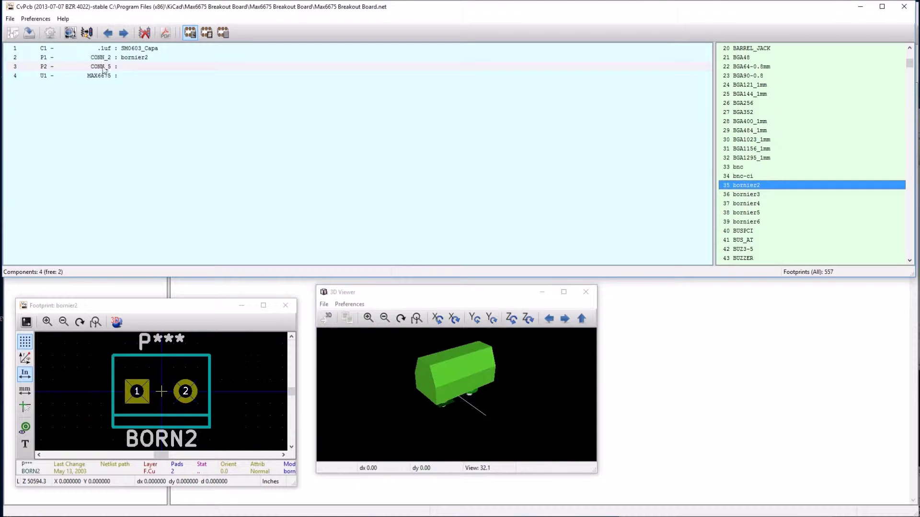
Step: Find the PIN_ARRAY_5x1 header among the pin arrays, check it in 3D, and assign it to connector P2
scroll(781, 158, "down", 15)
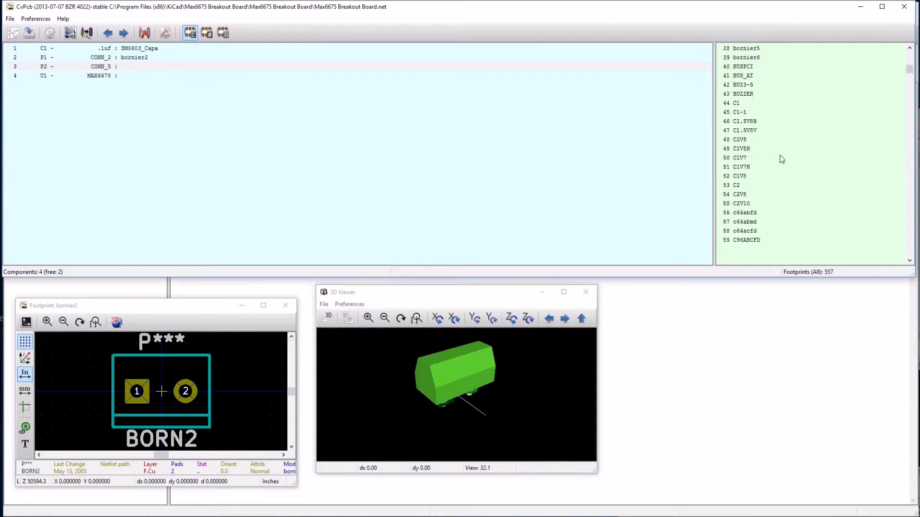
left_click(116, 69)
scroll(762, 168, "down", 20)
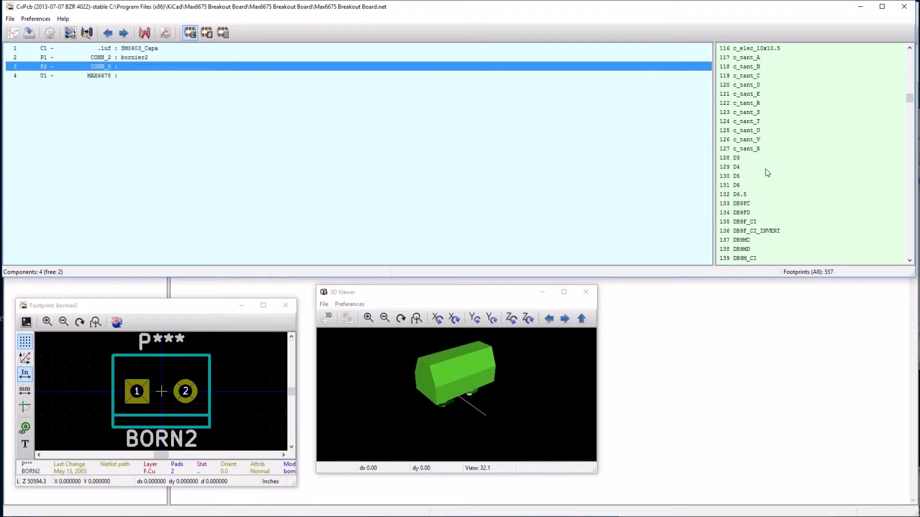
scroll(759, 173, "down", 20)
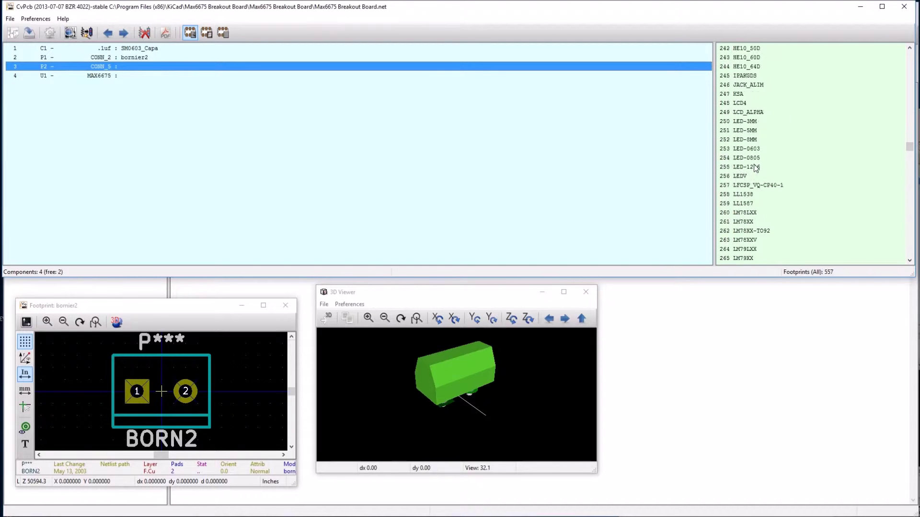
scroll(756, 169, "down", 1)
left_click(776, 103)
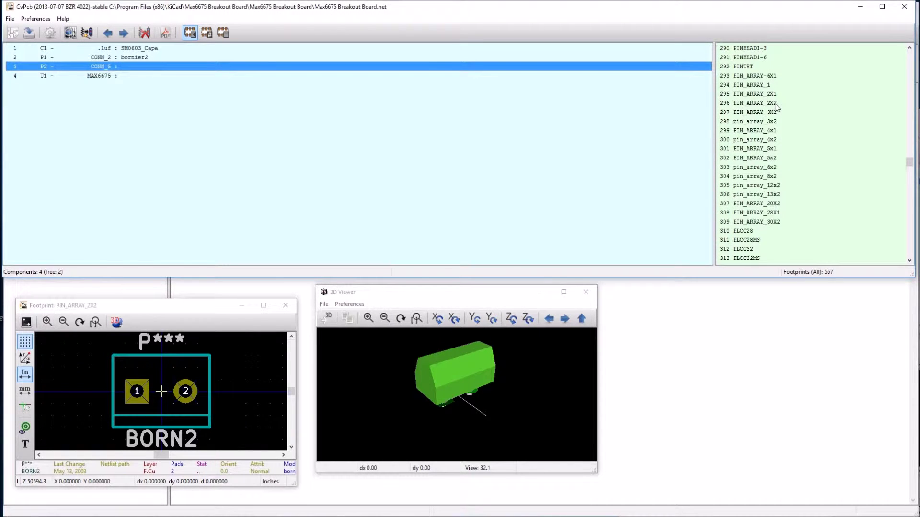
left_click_drag(431, 434, 801, 172)
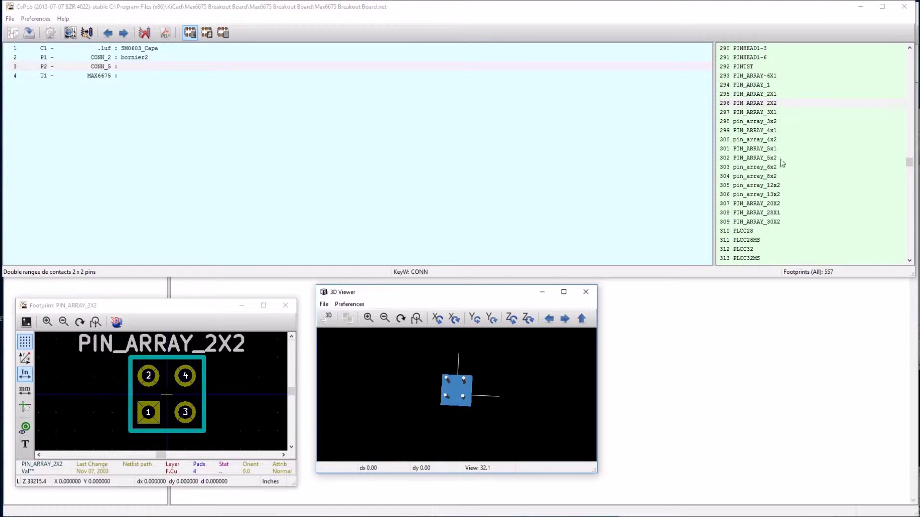
left_click(762, 148)
left_click_drag(469, 401, 820, 165)
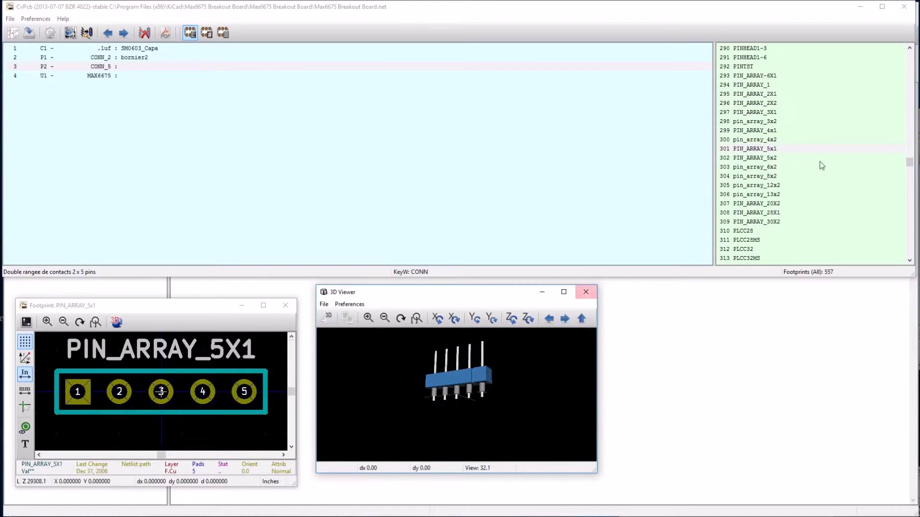
double_click(790, 149)
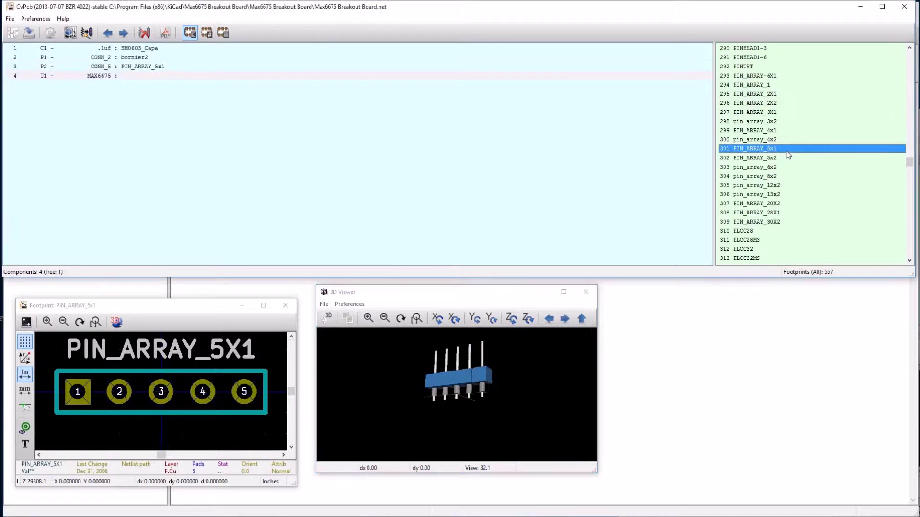
Step: Find the so-8 package, check it in 3D, and assign it to the MAX6675 chip U1
left_click(149, 77)
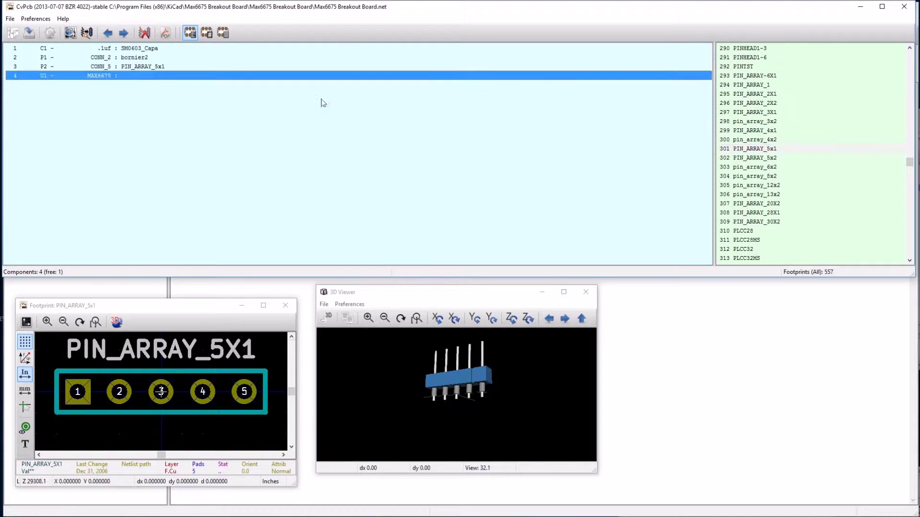
scroll(726, 161, "down", 8)
scroll(775, 162, "down", 9)
scroll(773, 166, "down", 20)
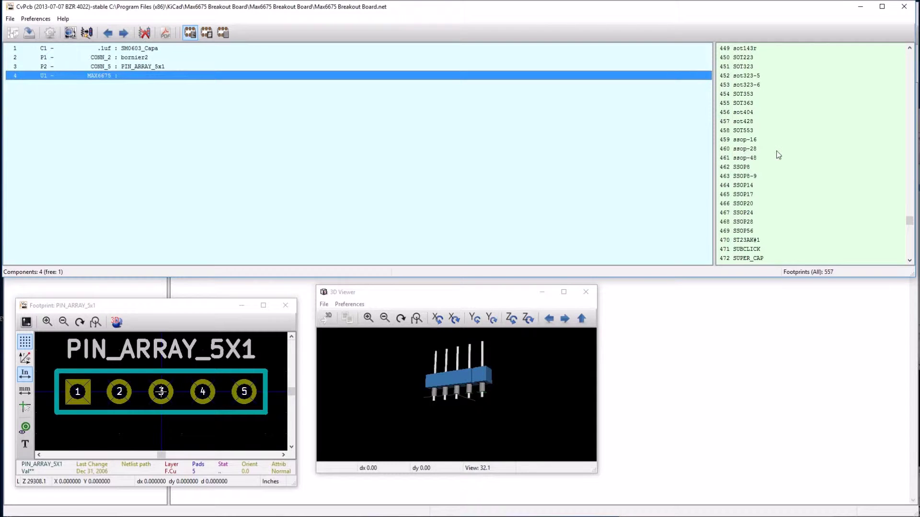
scroll(761, 134, "up", 3)
scroll(750, 115, "up", 3)
scroll(753, 125, "up", 8)
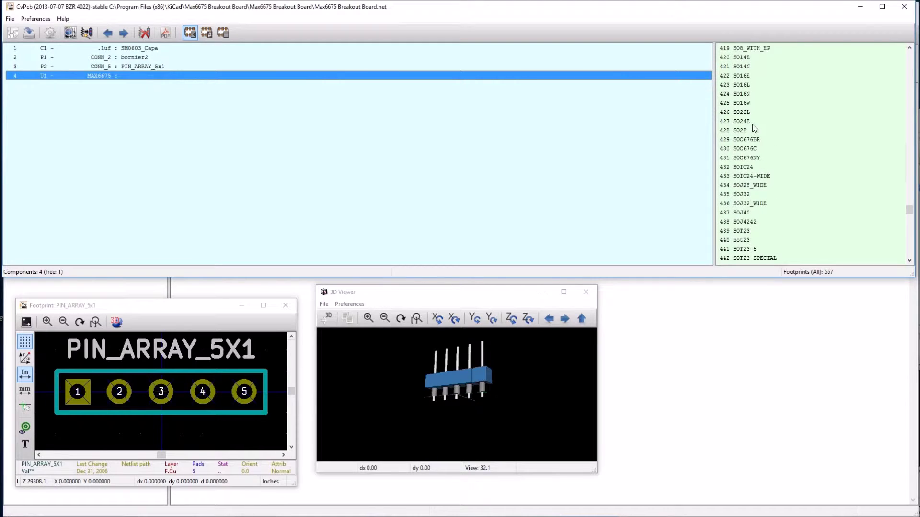
left_click(748, 112)
left_click_drag(442, 394, 527, 354)
double_click(745, 113)
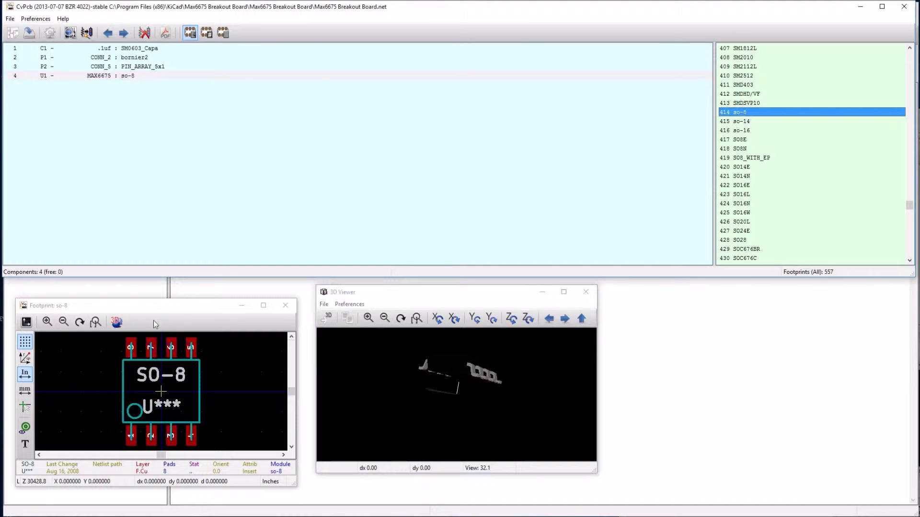
Step: Save the footprint assignments to the project's component file and close the 3D viewer
left_click(55, 94)
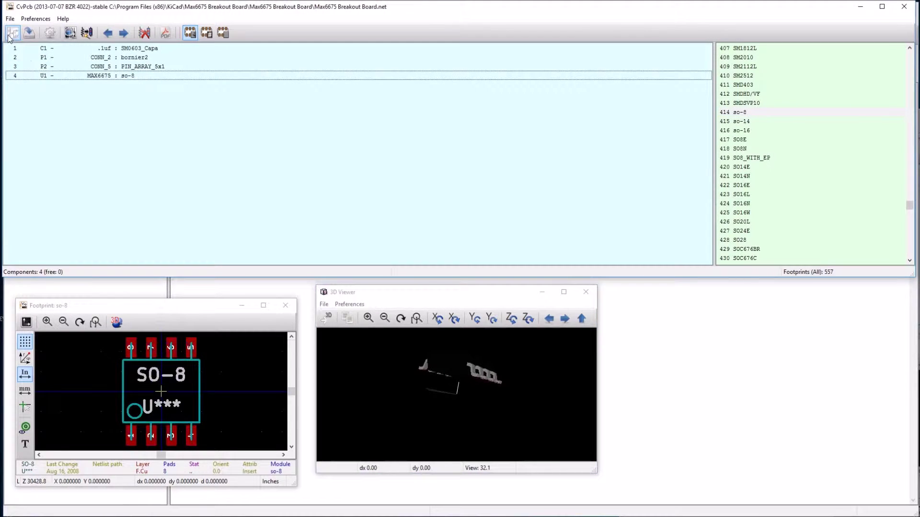
left_click(29, 34)
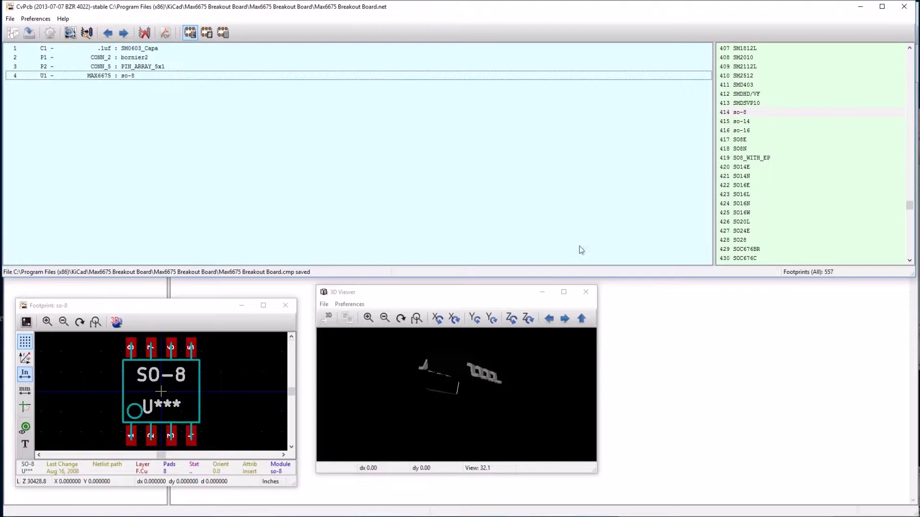
left_click(586, 291)
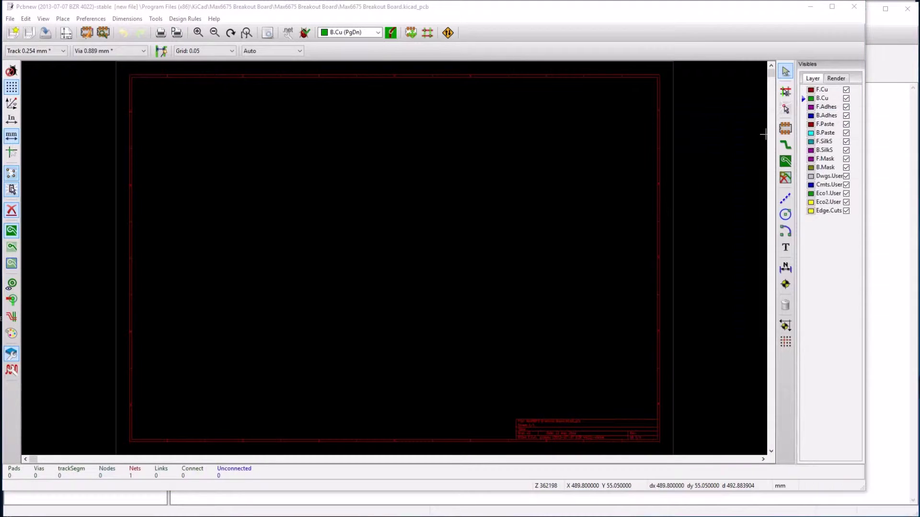
Step: Enlarge the board editor window so it fills the screen
left_click_drag(860, 482, 914, 512)
scroll(420, 272, "up", 2)
scroll(421, 272, "up", 2)
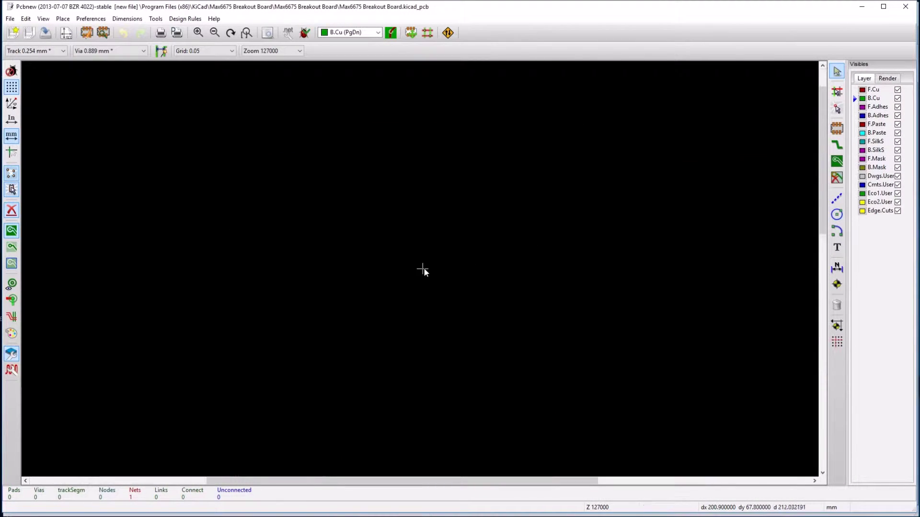
scroll(422, 272, "down", 2)
left_click(288, 32)
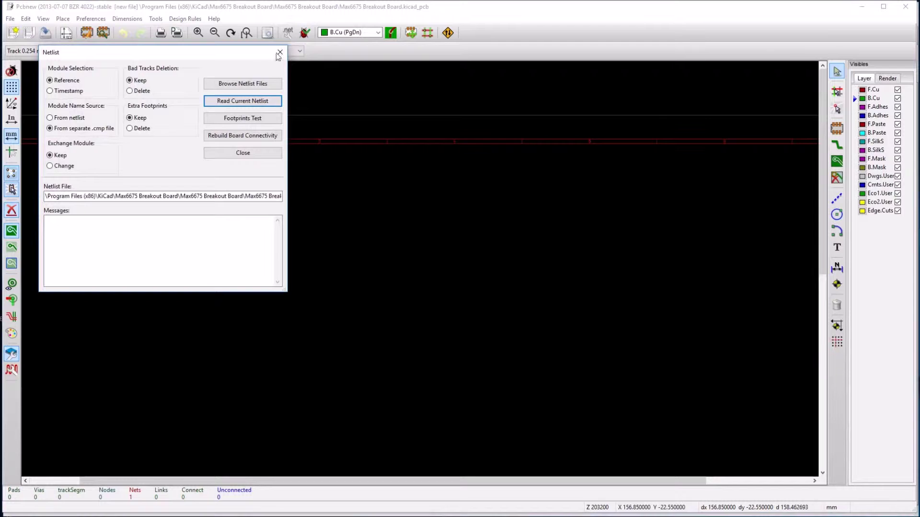
left_click(280, 52)
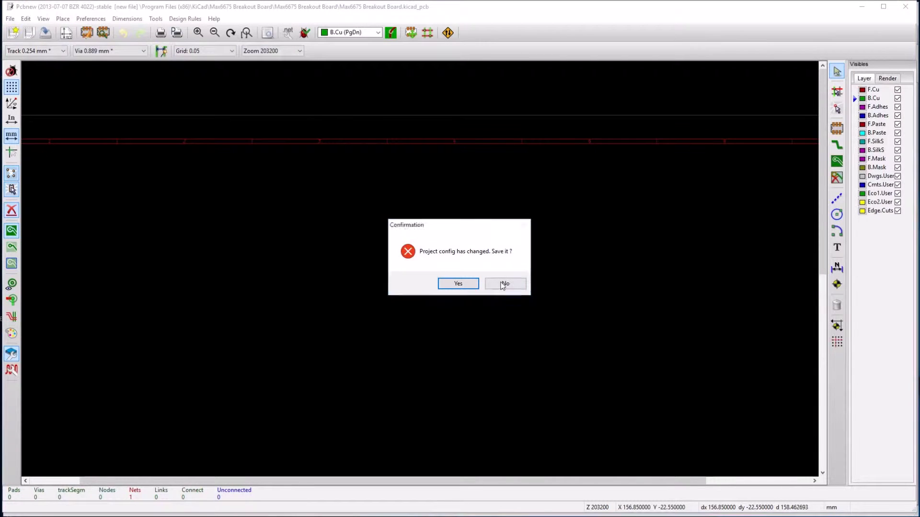
left_click(500, 285)
Step: Read the project's current netlist into the board, taking the footprint names from the separate .cmp file
left_click(288, 32)
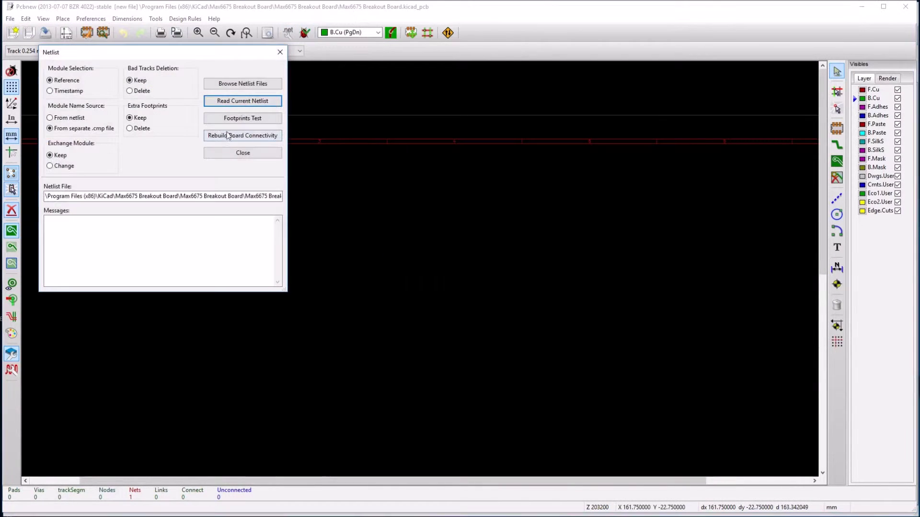
left_click(243, 101)
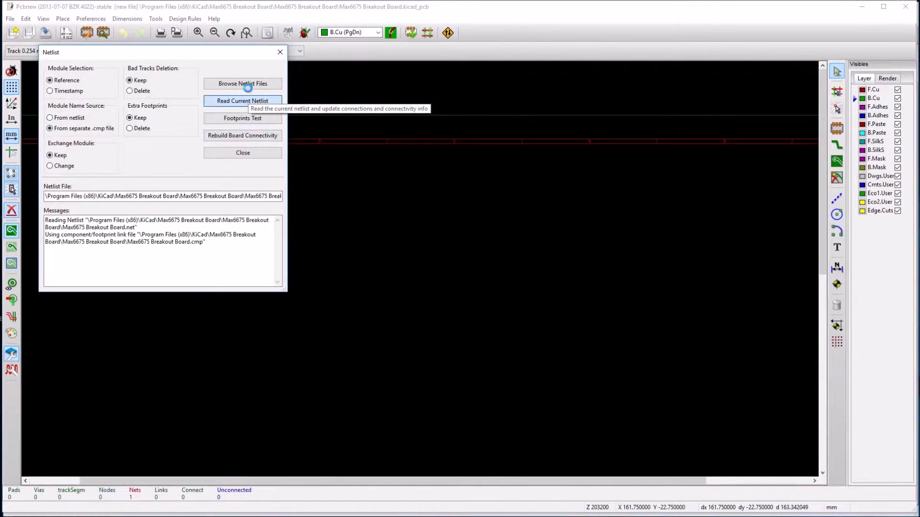
left_click(277, 53)
Step: Move the whole stack of imported footprints as a block from the sheet's upper-left corner to inside the drawing frame
scroll(415, 267, "down", 2)
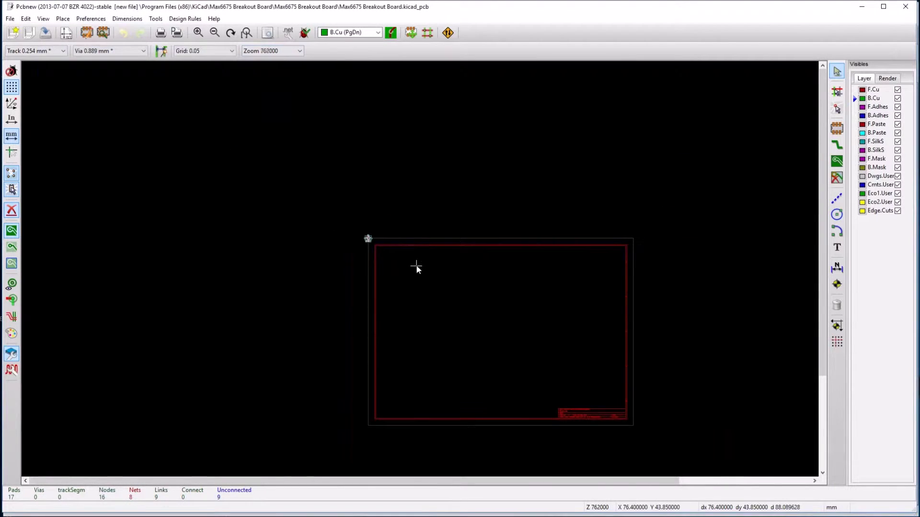
scroll(415, 267, "up", 1)
left_click_drag(272, 174, 373, 238)
left_click(489, 305)
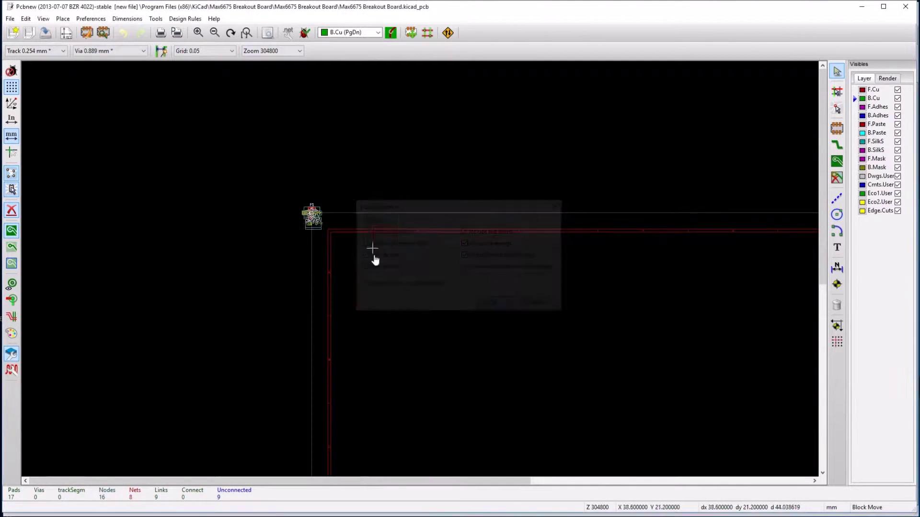
left_click(534, 372)
Step: Move terminal block P1 out of the footprint stack to a clear spot on its left
scroll(467, 356, "up", 1)
scroll(421, 273, "up", 3)
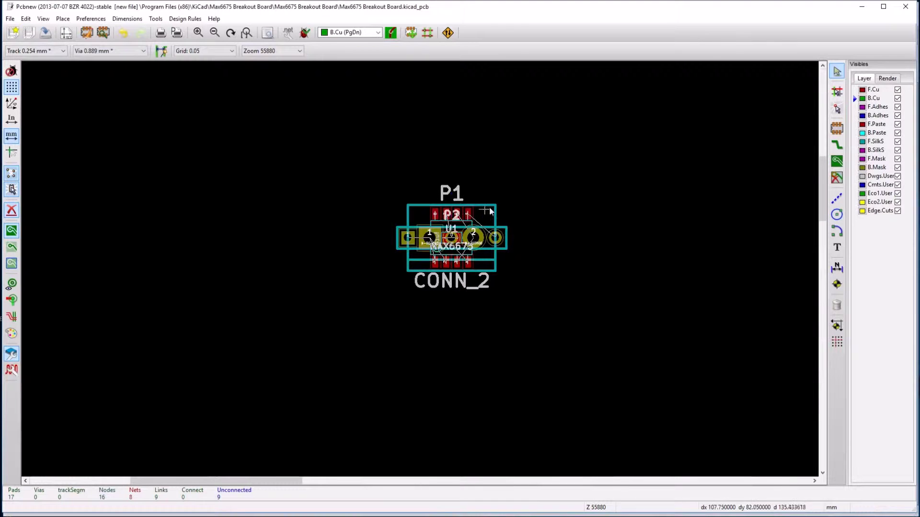
key("m")
scroll(436, 238, "down", 2)
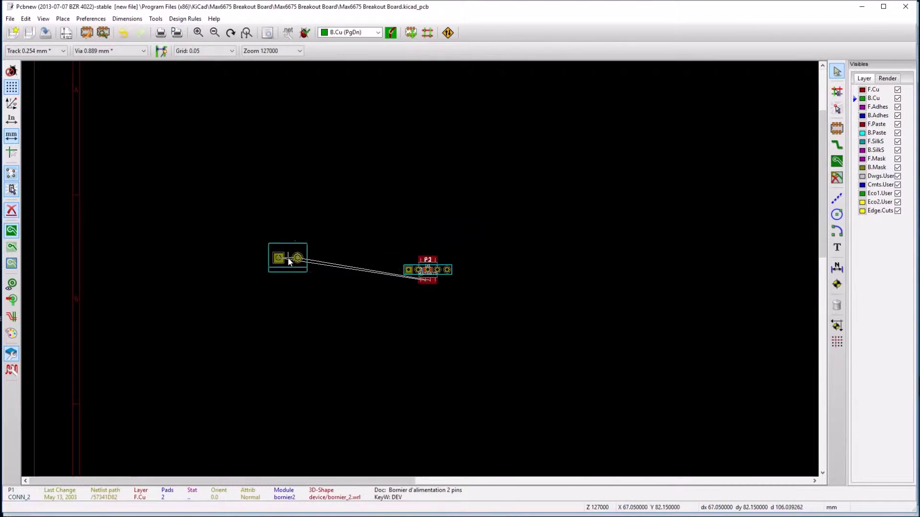
left_click(289, 258)
Step: Move the five-pin header P2 to the right of the chip and rotate it 90 degrees so it stands vertically
scroll(456, 249, "down", 4)
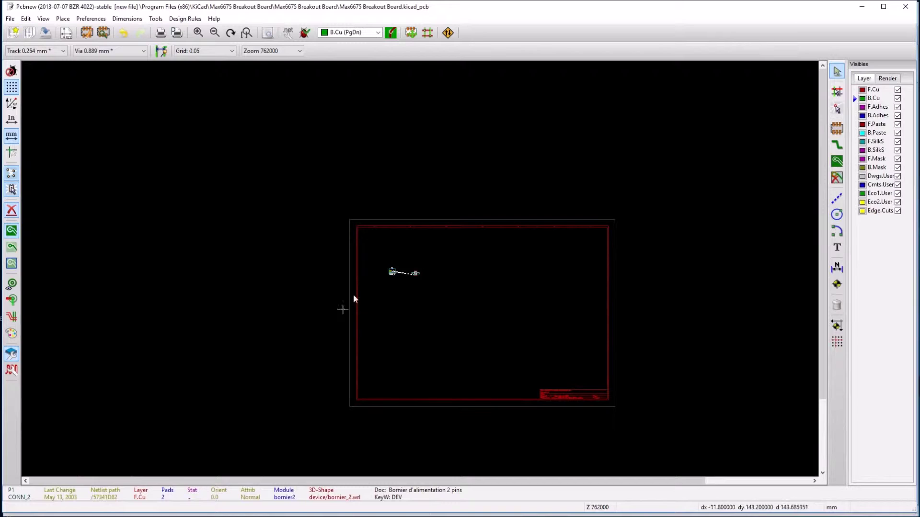
scroll(446, 268, "up", 6)
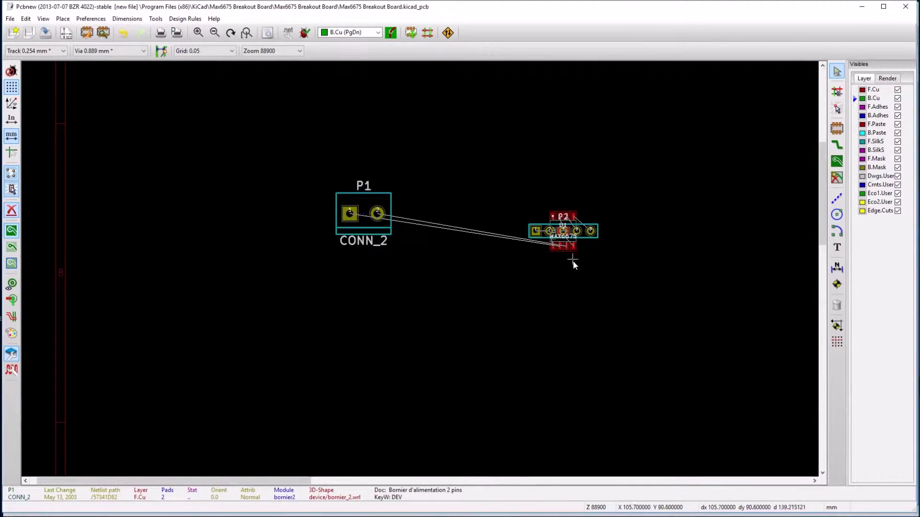
left_click_drag(583, 234, 645, 253)
key("r")
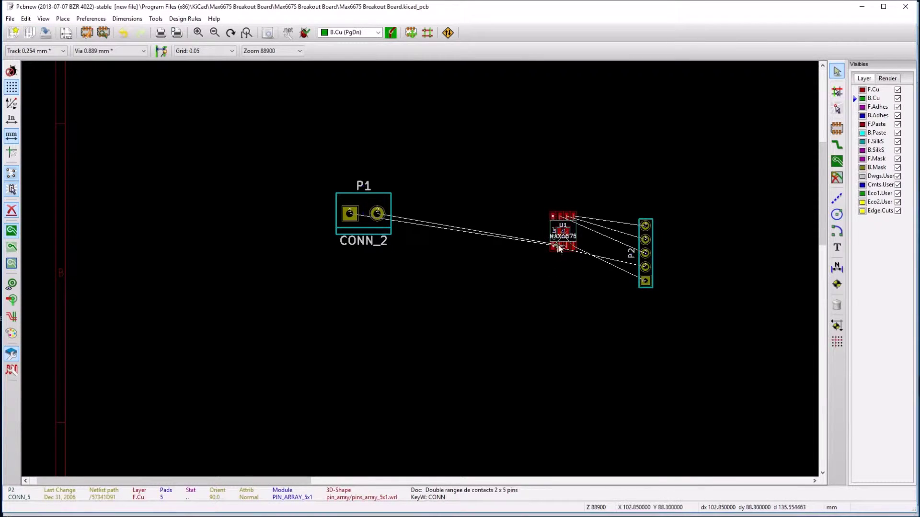
Step: Pull chip U1 off capacitor C1 and place C1 beside the lower pins of header P2
left_click(567, 235)
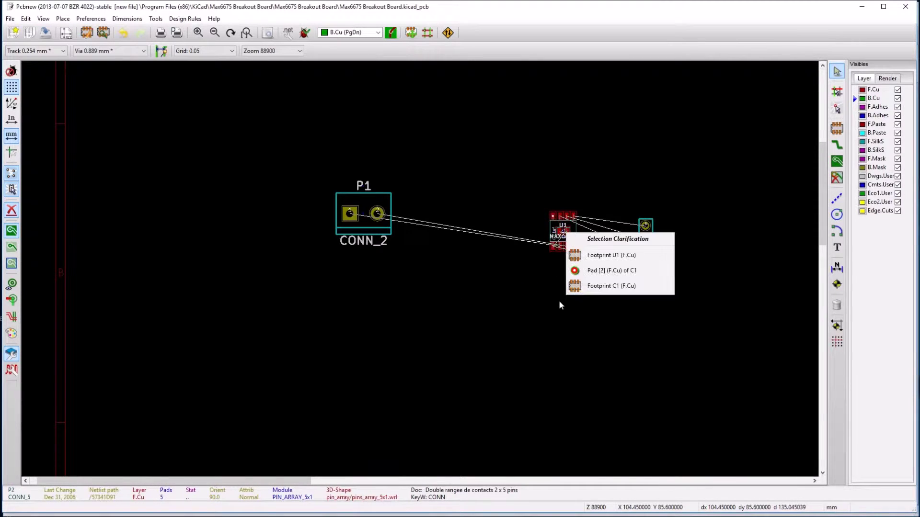
left_click(606, 253)
left_click_drag(606, 253, 503, 322)
left_click(504, 322)
left_click_drag(566, 232, 618, 277)
Step: Place the MAX6675 chip U1 between P1 and P2 and rotate it to a 270-degree orientation
mouse_move(508, 323)
left_mouse_down()
mouse_move(527, 246)
mouse_move(519, 248)
mouse_move(514, 225)
left_mouse_up()
key("r")
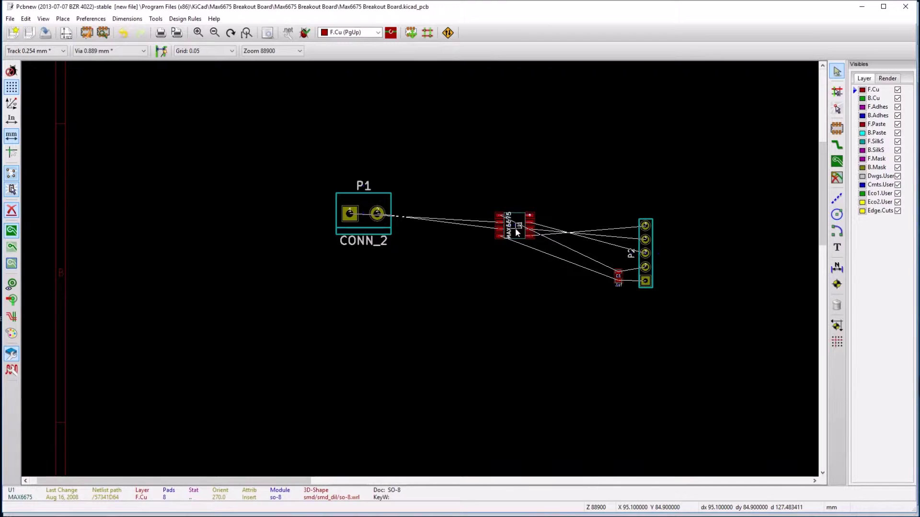
key("Page_Down")
key("Page_Up")
right_click(518, 228)
left_click(479, 226)
scroll(438, 225, "up", 2)
scroll(420, 270, "down", 2)
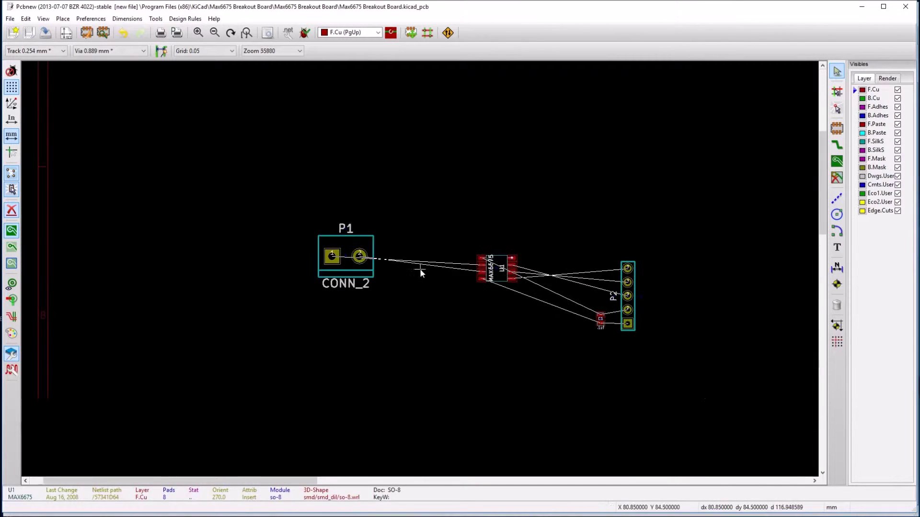
Step: Move terminal block P1 close to the left side of U1 and rotate it vertical with pad 1 uppermost
key("m")
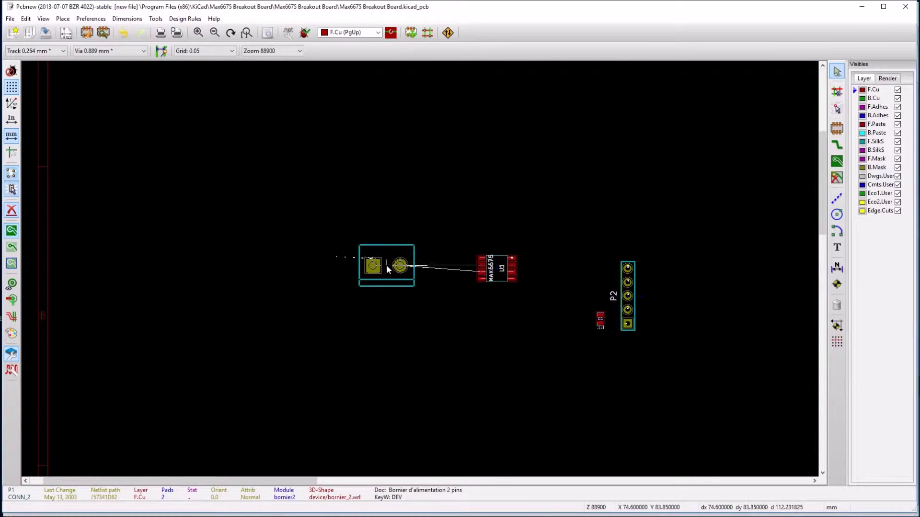
key("r")
left_click(429, 271)
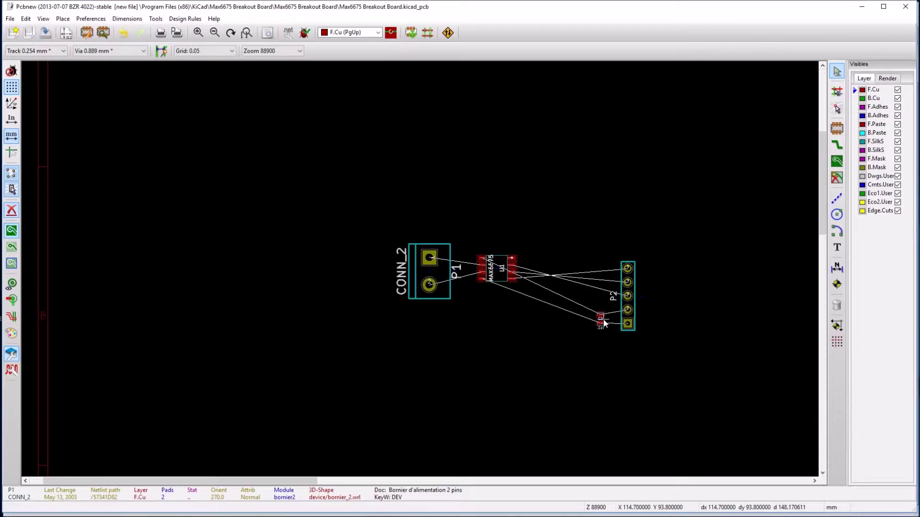
Step: Move capacitor C1 just below the right side of U1 and bring header P2 in close to both parts
left_click(602, 322)
scroll(601, 324, "up", 3)
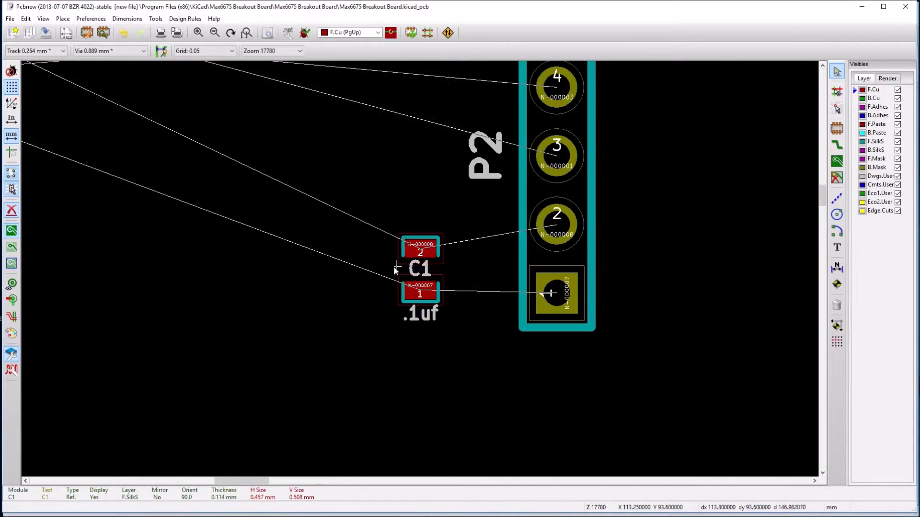
key("m")
scroll(410, 258, "down", 4)
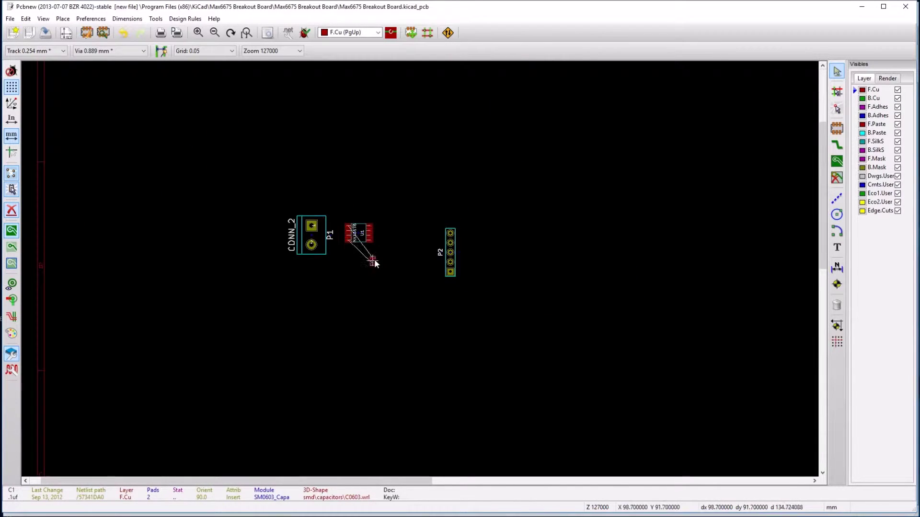
left_click(378, 260)
key("m")
left_click(399, 246)
scroll(368, 240, "up", 5)
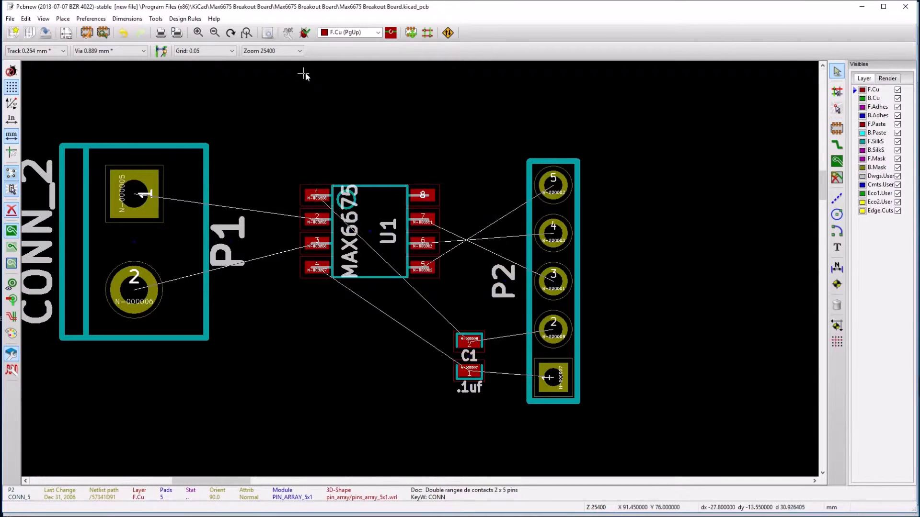
Step: Make the back copper layer B.Cu the active layer
left_click(868, 99)
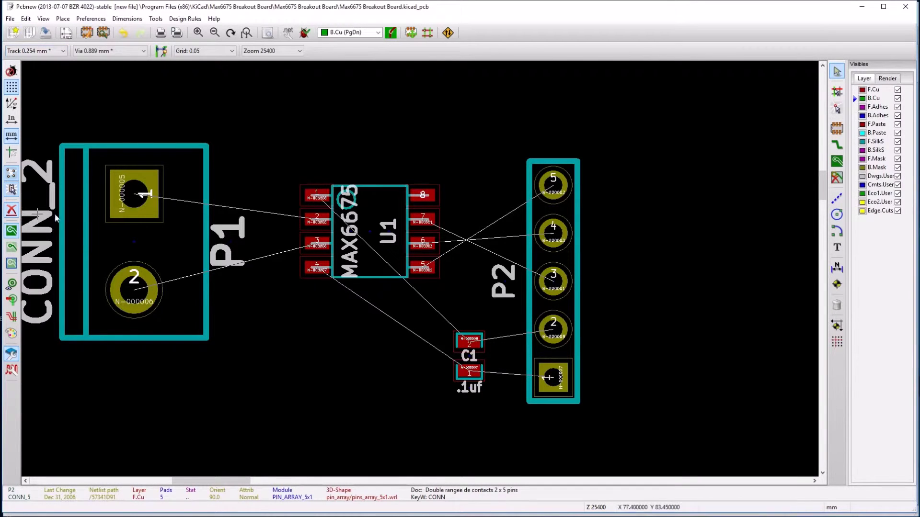
left_click_drag(301, 184, 324, 226)
left_click(540, 304)
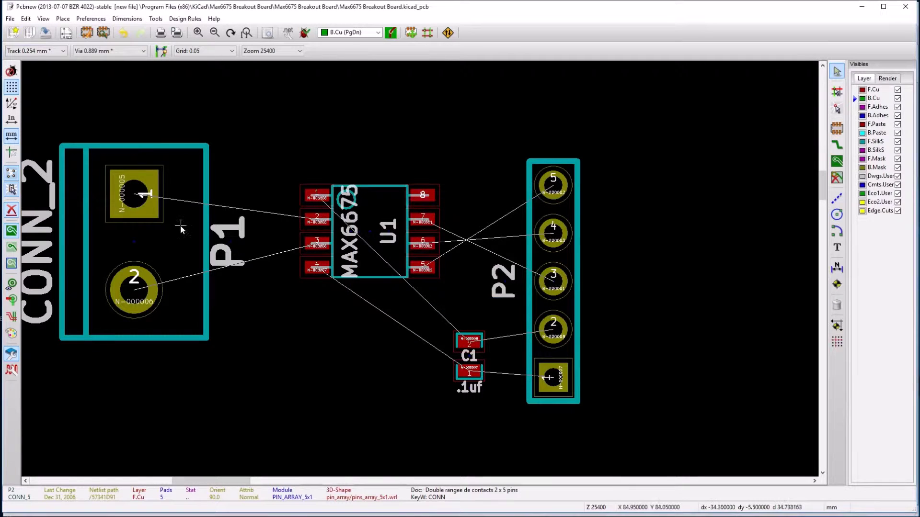
Step: Examine the placed connectors, chip and capacitor in the 3D viewer from below and above, including their pins and pads
left_click(43, 19)
left_click(72, 96)
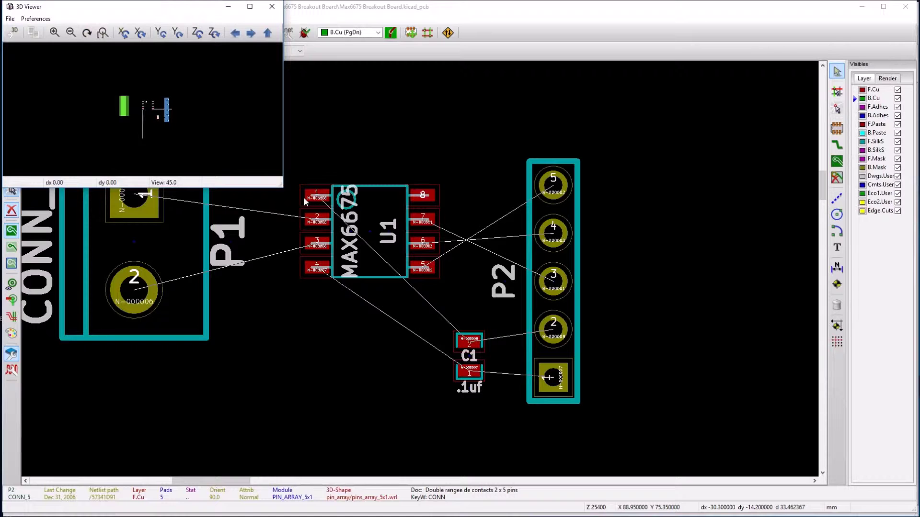
left_click_drag(277, 183, 716, 428)
scroll(401, 240, "up", 10)
left_click_drag(539, 247, 383, 161)
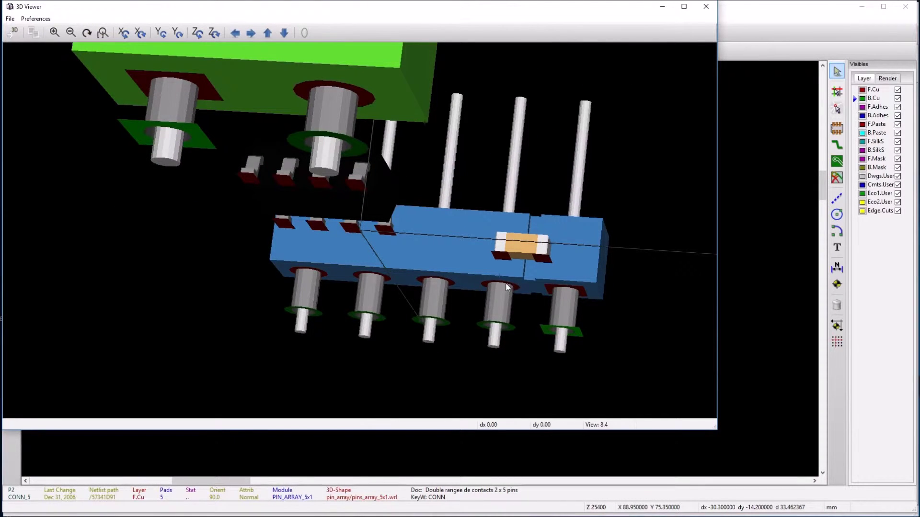
left_click_drag(565, 238, 369, 200)
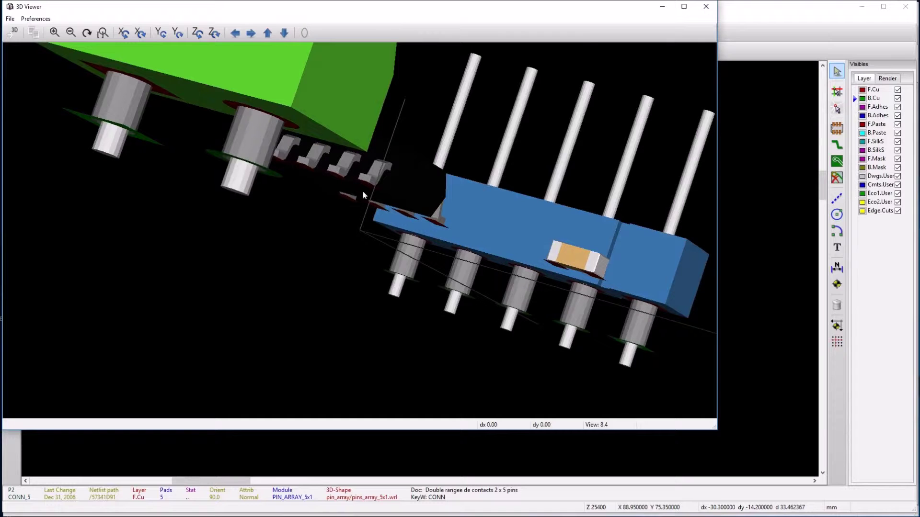
left_click_drag(372, 145, 320, 168)
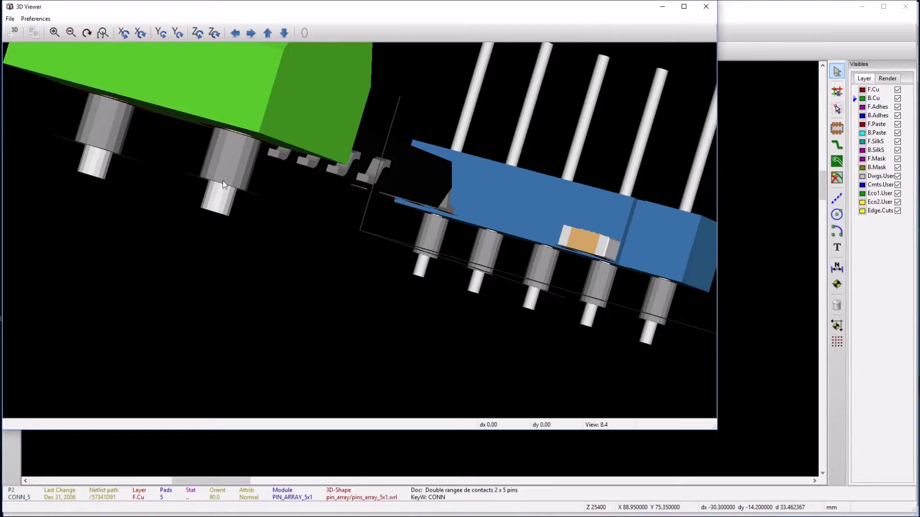
left_click_drag(229, 163, 704, 67)
scroll(473, 271, "down", 6)
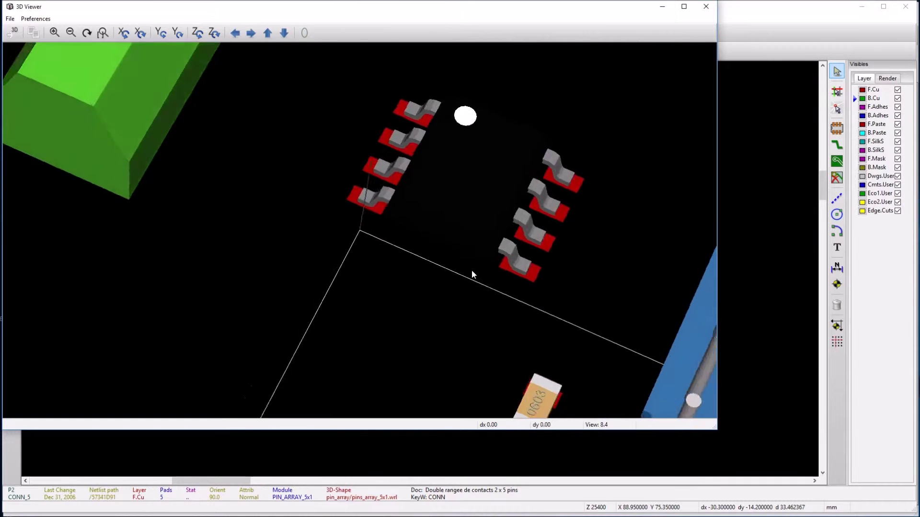
scroll(367, 220, "up", 3)
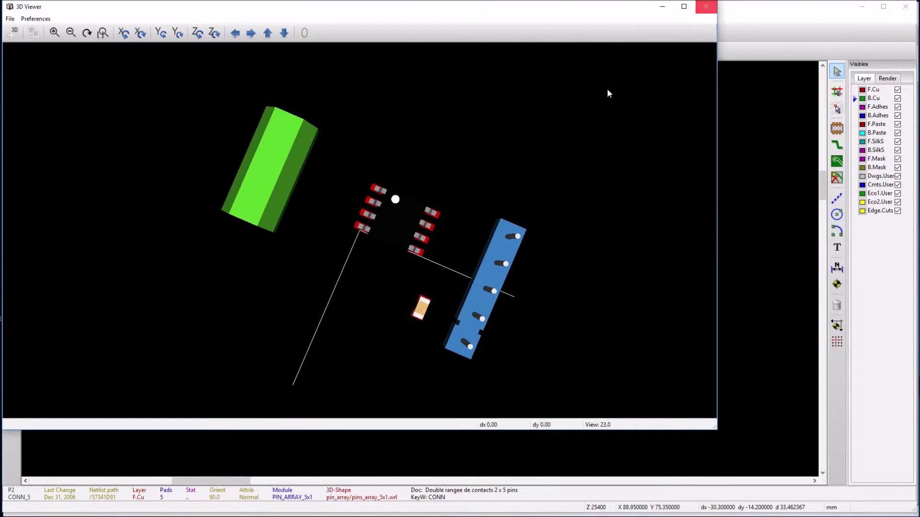
left_click(706, 7)
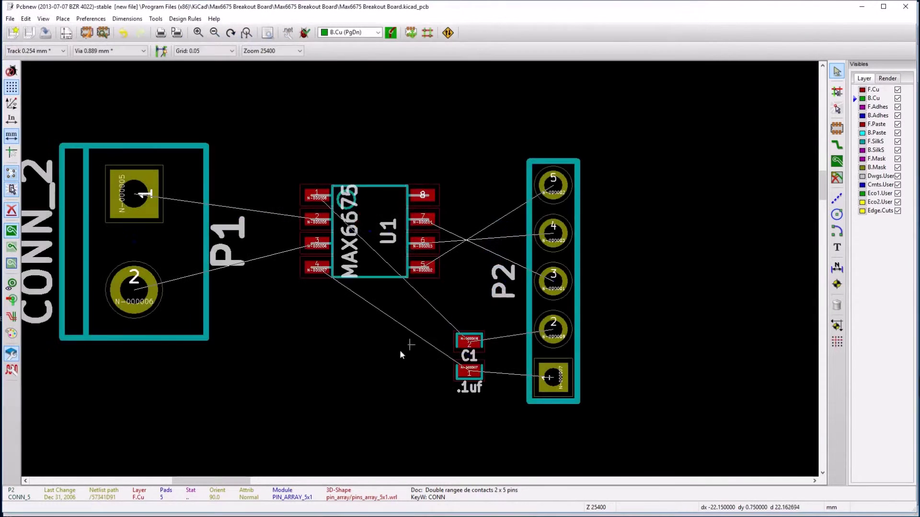
Step: Flip the MAX6675 chip U1 to the back side of the board
right_click(395, 218)
mouse_move(456, 245)
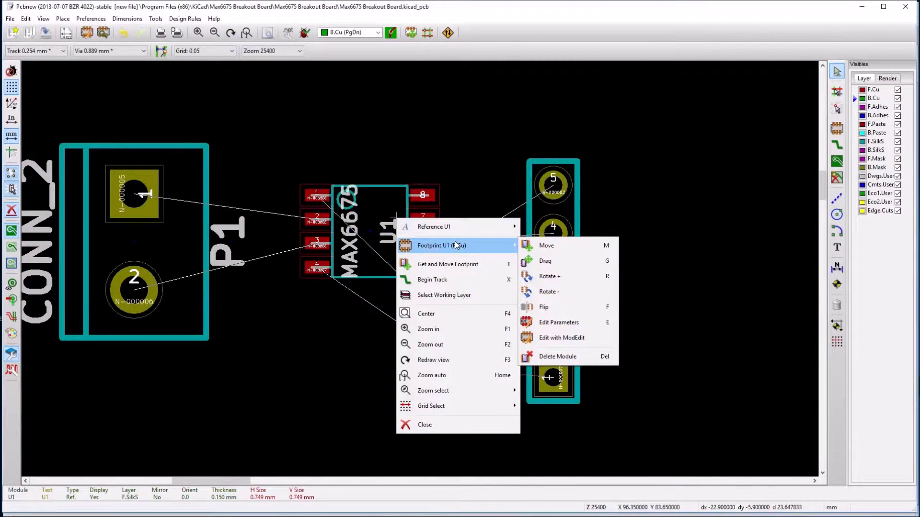
left_click(544, 307)
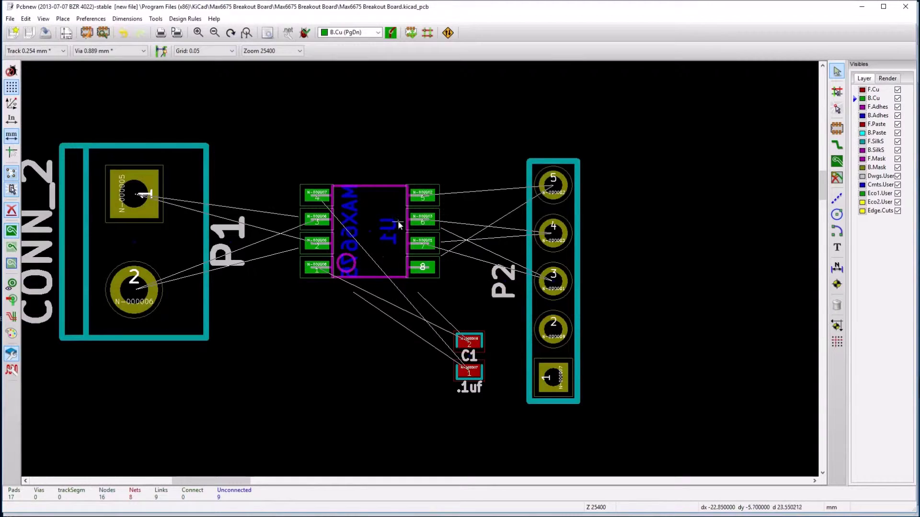
Step: Flip chip U1 back to the front side of the board
right_click(369, 214)
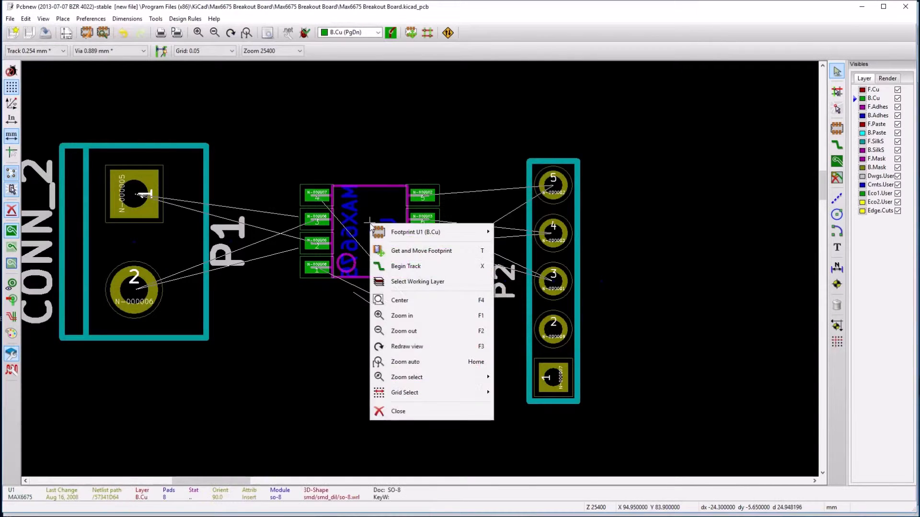
left_click(422, 248)
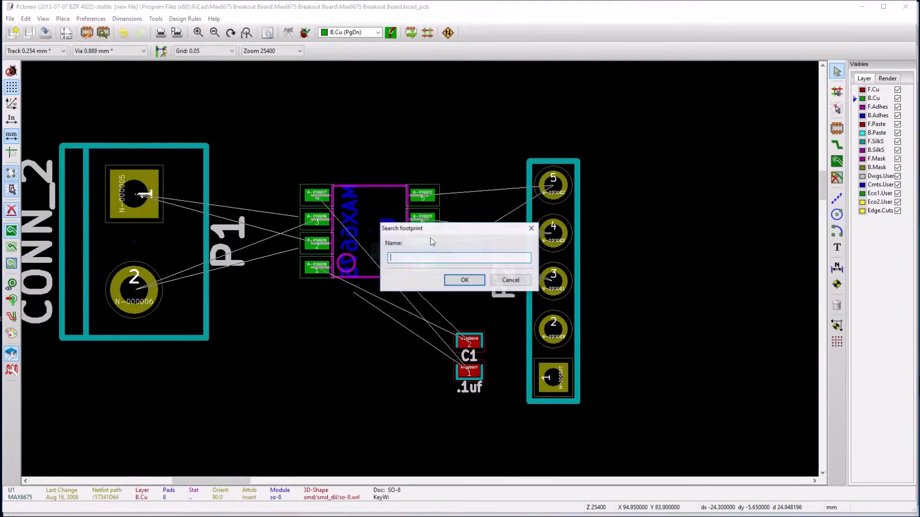
left_click(515, 280)
right_click(354, 212)
mouse_move(462, 238)
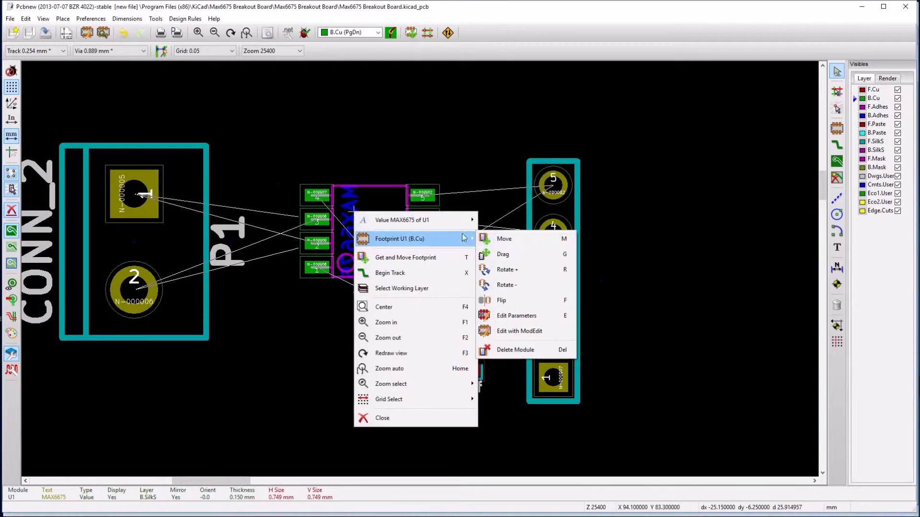
left_click(501, 300)
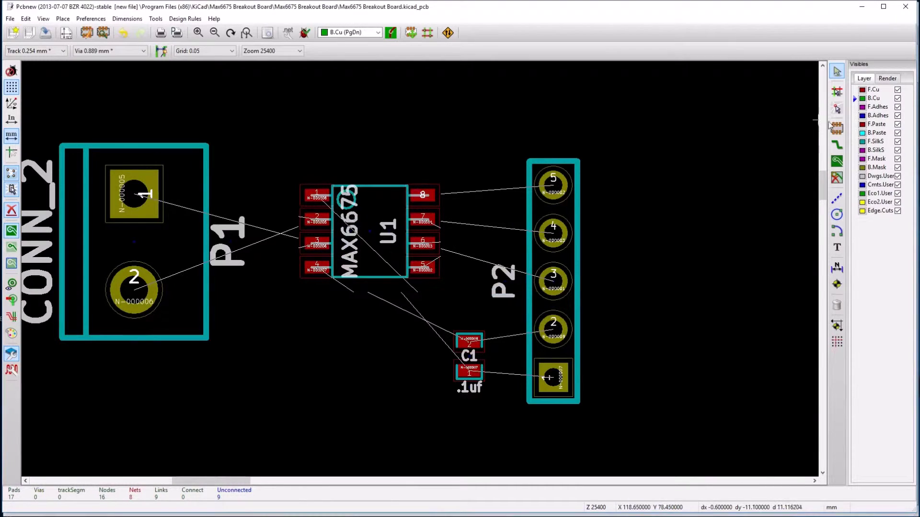
Step: Make the front copper layer F.Cu the active layer
scroll(257, 229, "down", 2)
scroll(425, 265, "up", 3)
scroll(425, 265, "down", 3)
scroll(456, 258, "up", 3)
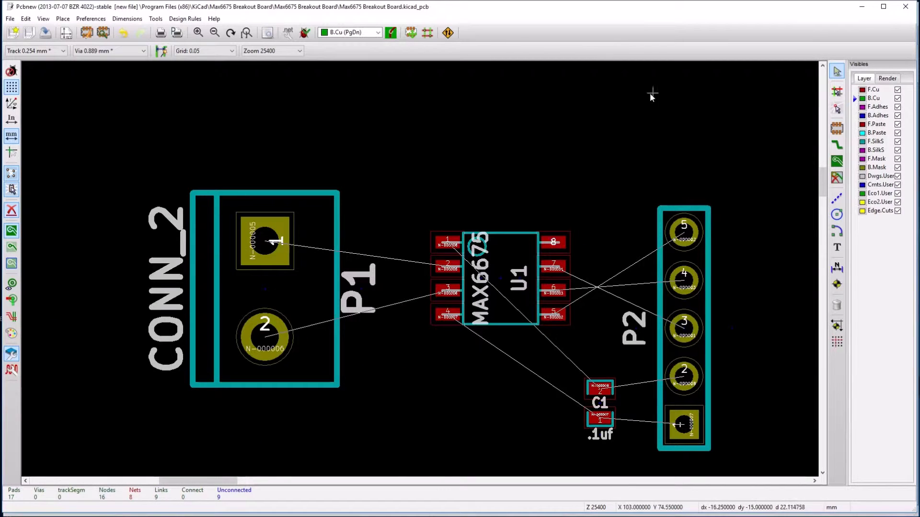
key("Page_Up")
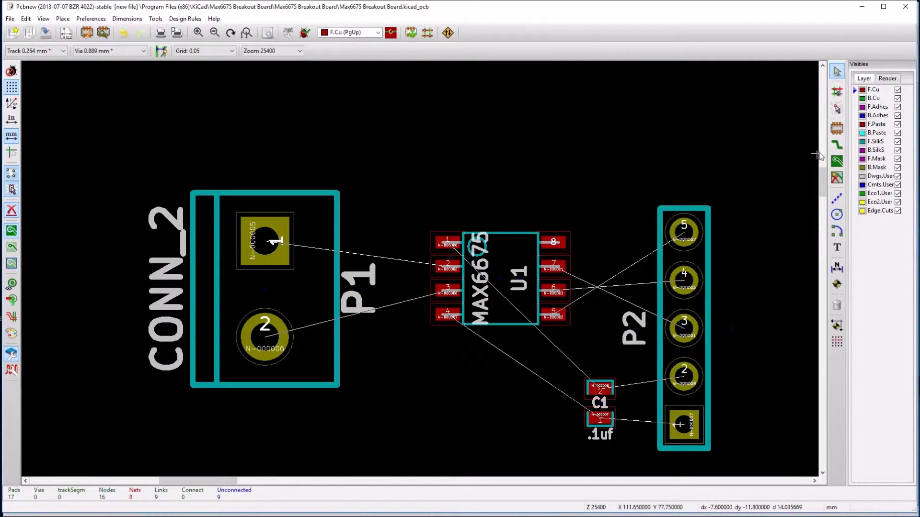
Step: Try an unconnected track above chip U1 that changes from F.Cu to B.Cu and back through two vias
left_click(837, 144)
left_click_drag(474, 169, 434, 158)
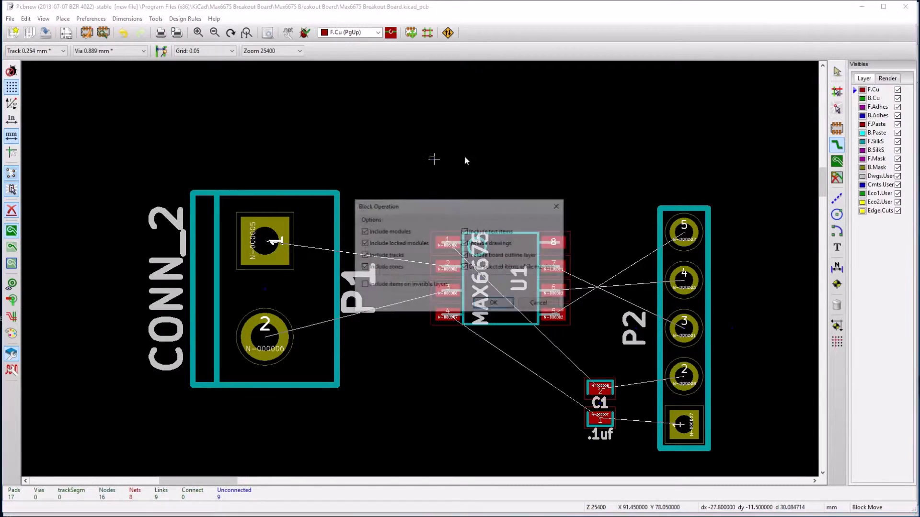
key("Escape")
left_click(421, 160)
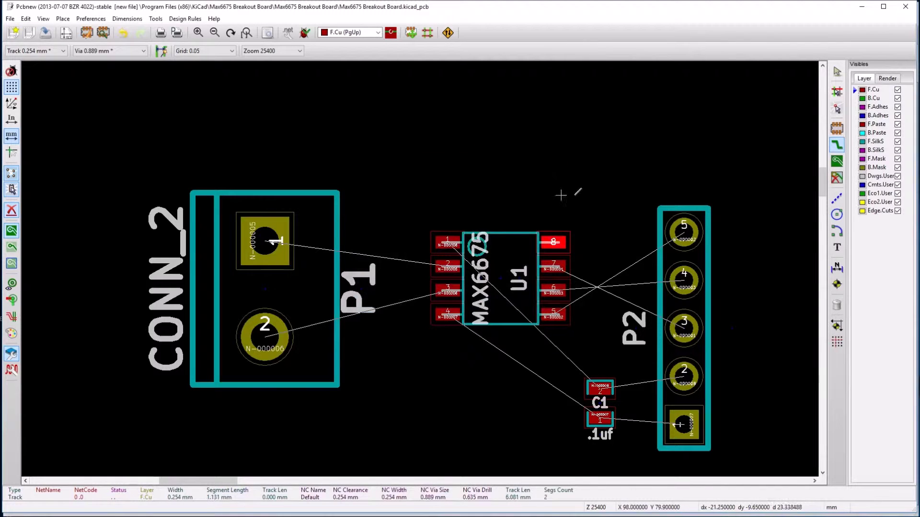
key("v")
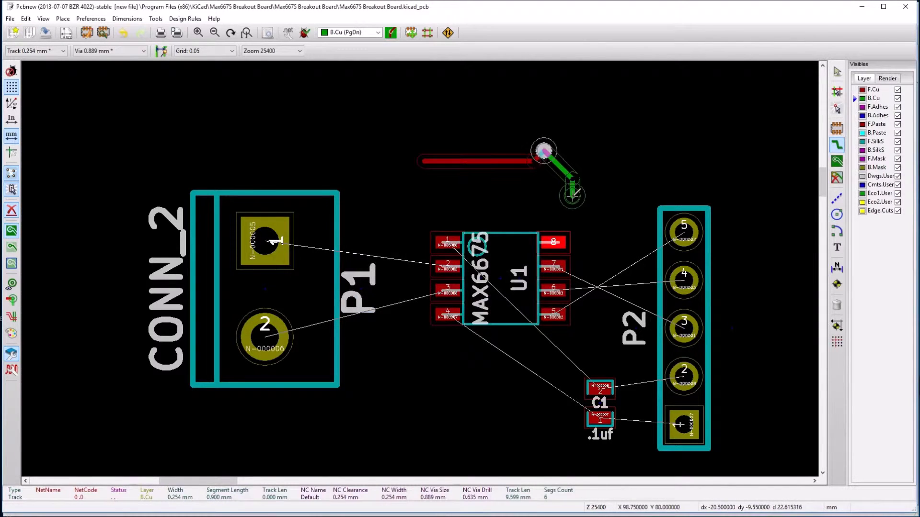
key("v")
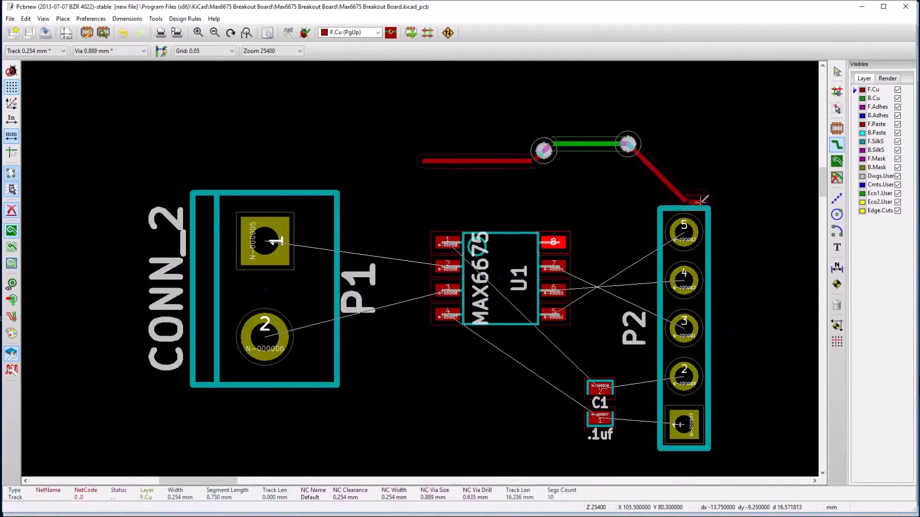
key("Escape")
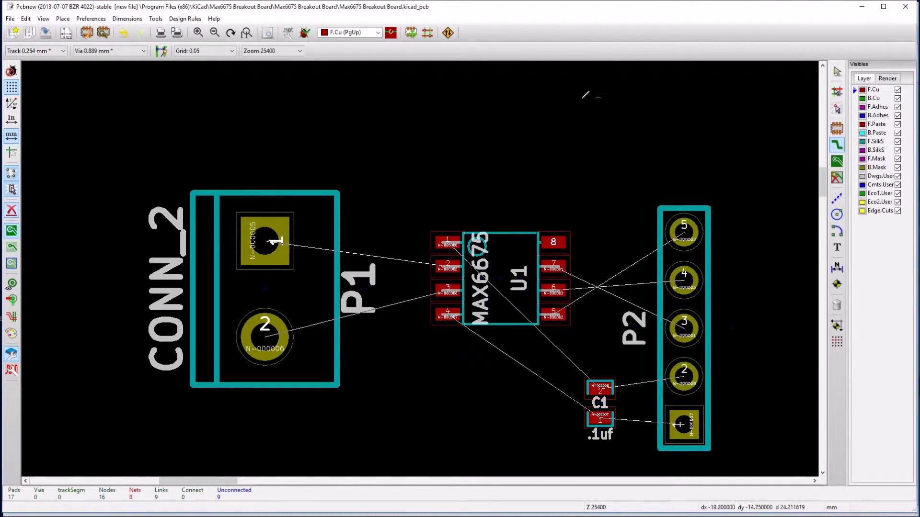
Step: Set the Default net class's track width to 0.75 mm in the design rules
left_click(185, 18)
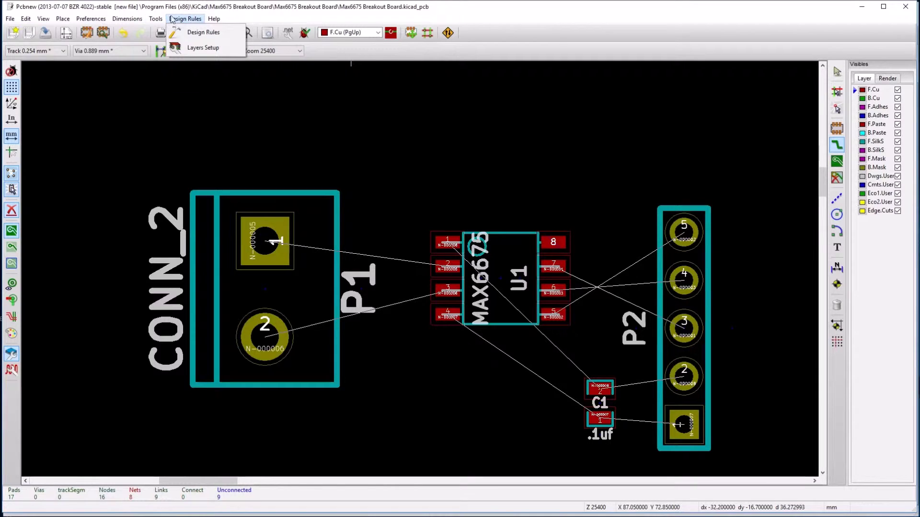
left_click(194, 32)
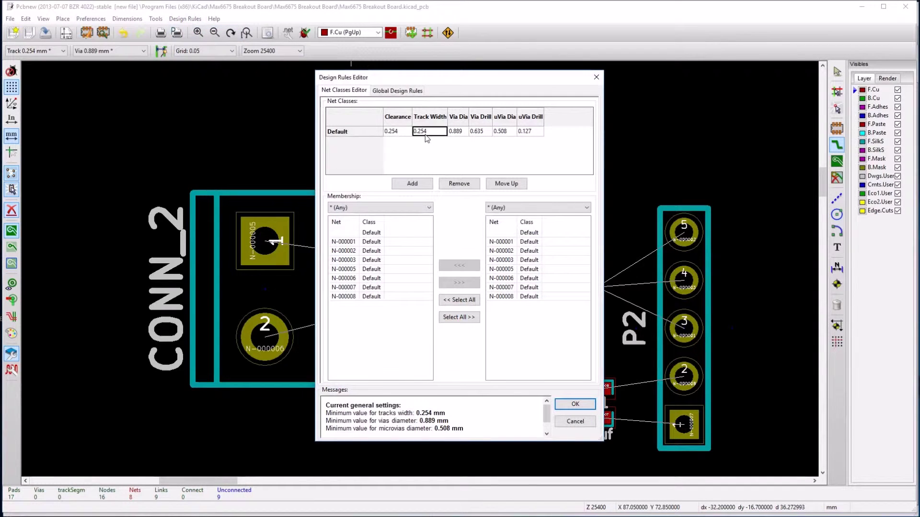
key("BackSpace")
key("BackSpace")
key("BackSpace")
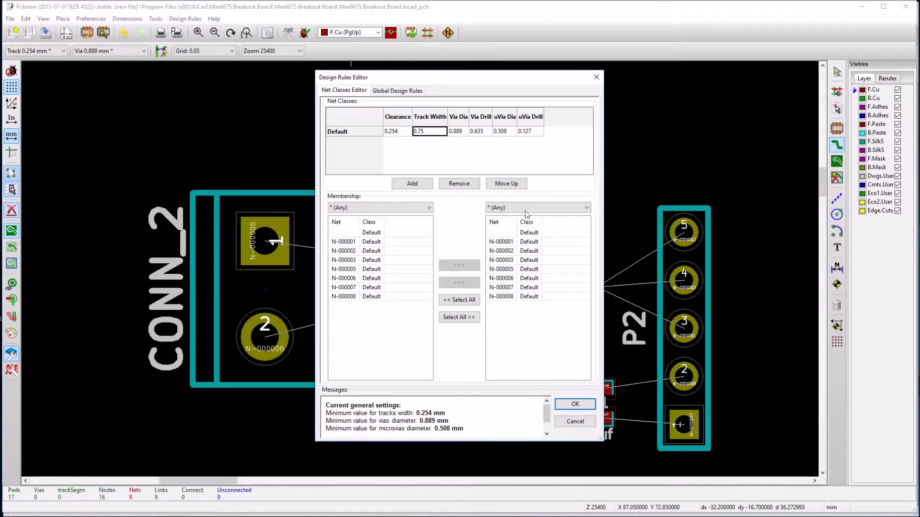
type("75")
left_click(575, 404)
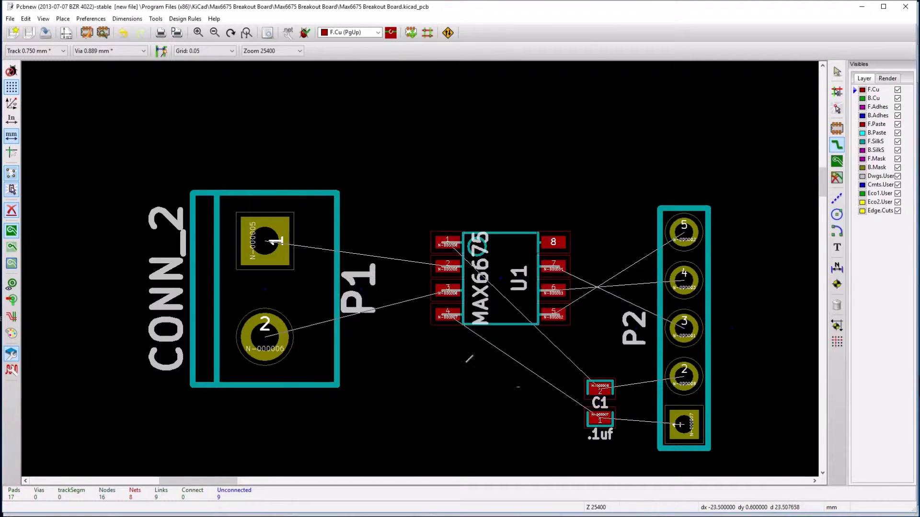
Step: Route front copper tracks from U1 pin 2 to P1 pad 1 and from U1 pin 3 to P1 pad 2
left_click(266, 241)
key("Escape")
left_click(447, 265)
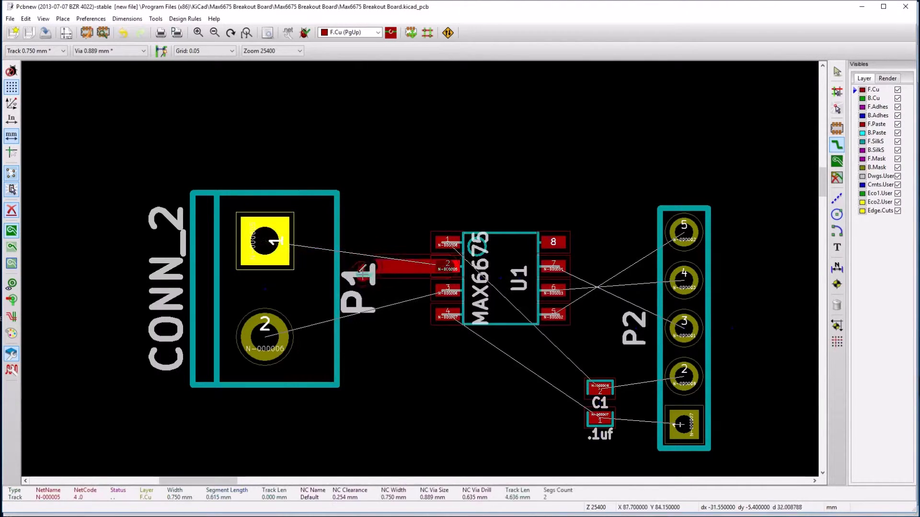
left_click(264, 241)
left_click(449, 314)
key("Escape")
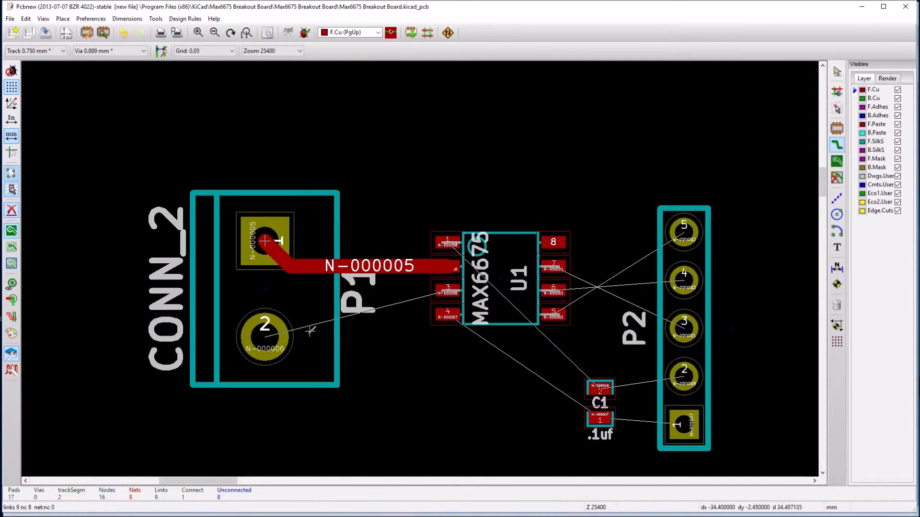
left_click(447, 289)
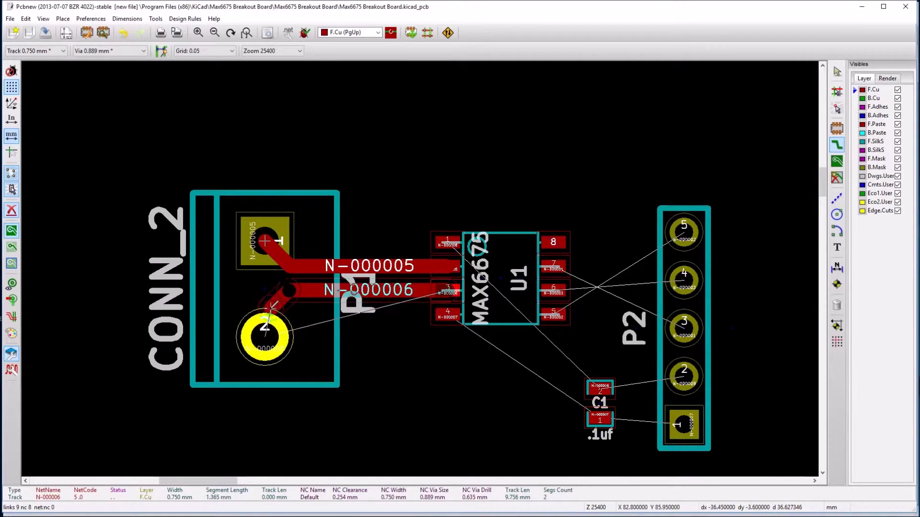
left_click(265, 337)
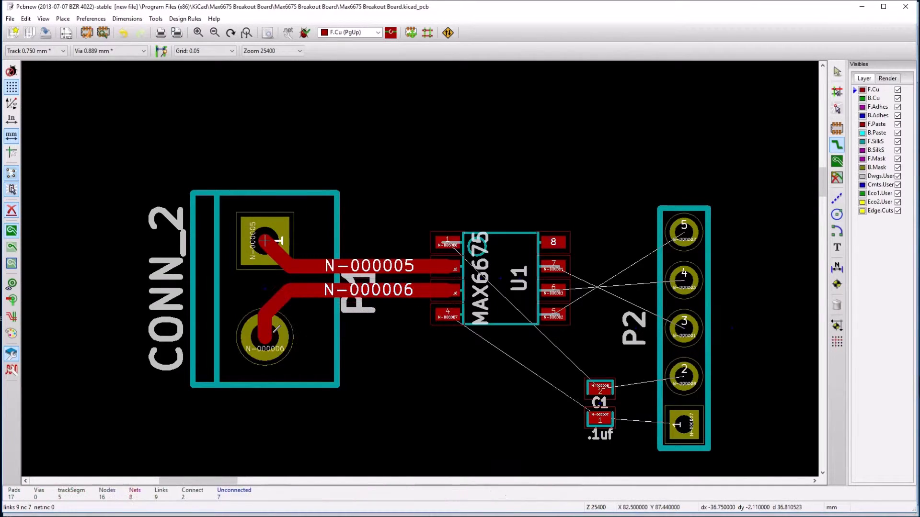
Step: Route front copper tracks from capacitor C1's pads 1 and 2 to pads 1 and 2 of connector P2
scroll(332, 304, "up", 2)
scroll(415, 270, "down", 1)
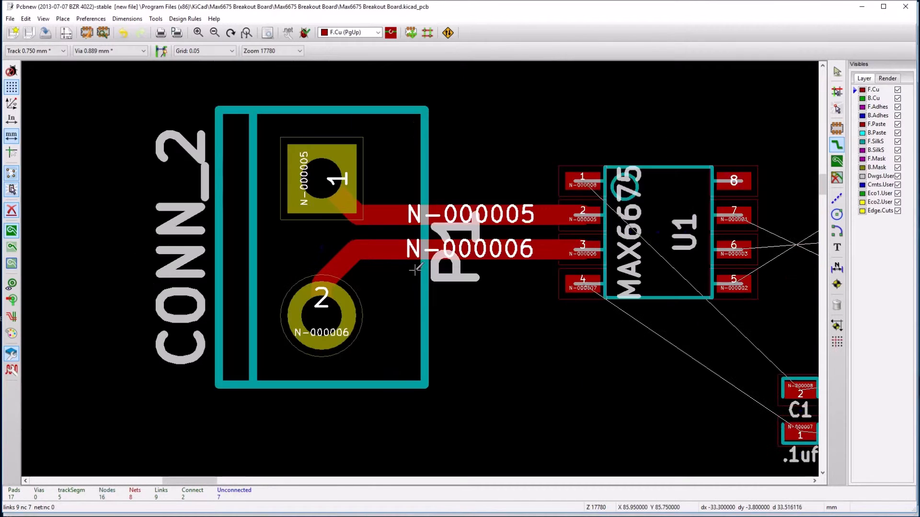
scroll(334, 272, "down", 4)
scroll(422, 269, "up", 3)
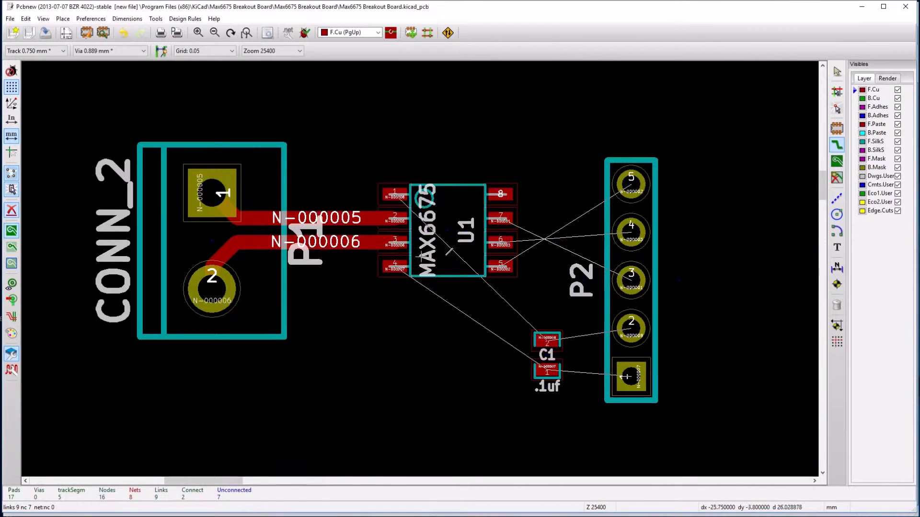
left_click(547, 361)
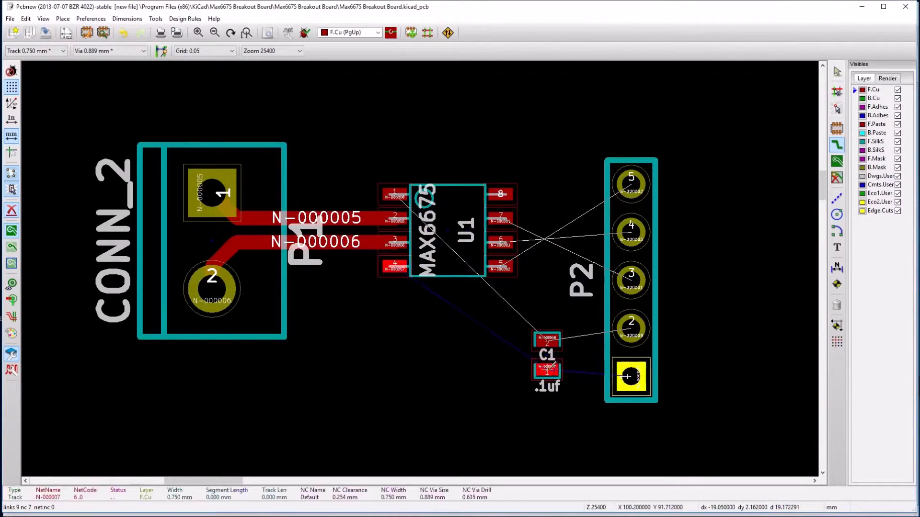
double_click(631, 374)
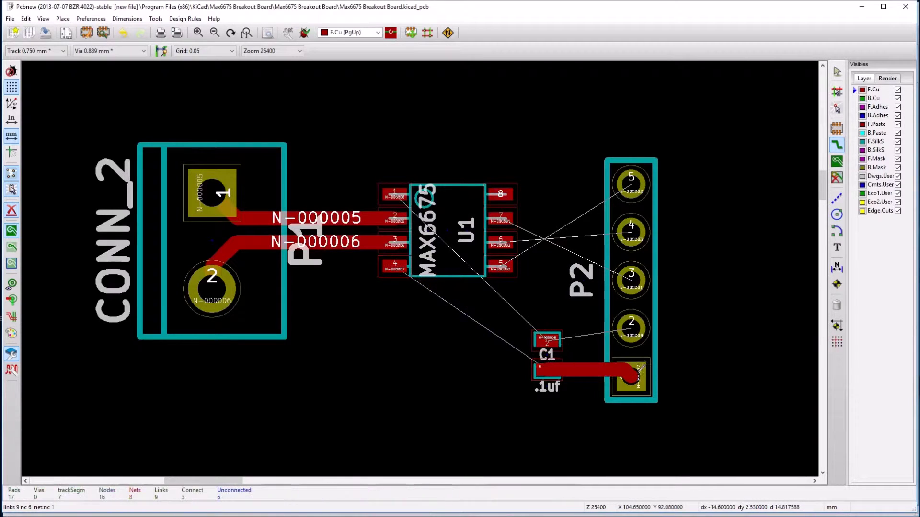
left_click(547, 341)
double_click(631, 328)
left_click(547, 339)
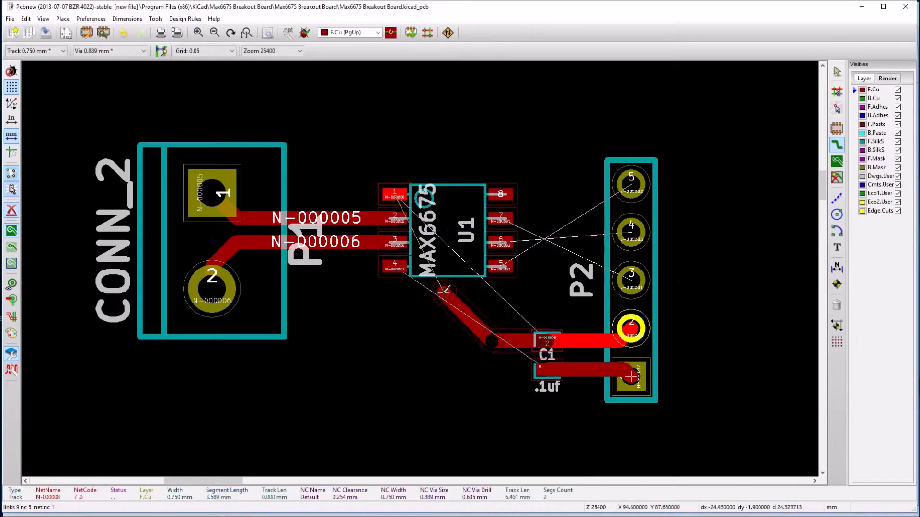
key("Escape")
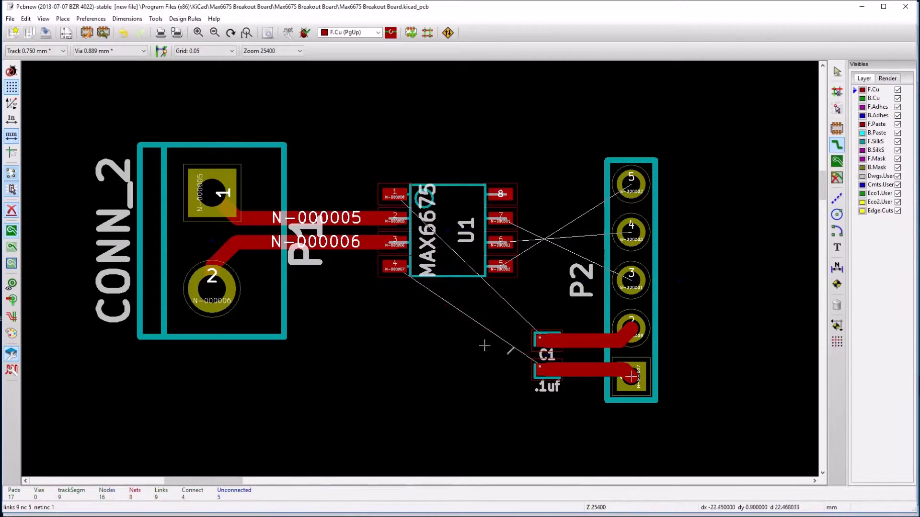
Step: Route a front copper track from C1 pad 1 around the chip's lower side to U1 pin 4
left_click(546, 370)
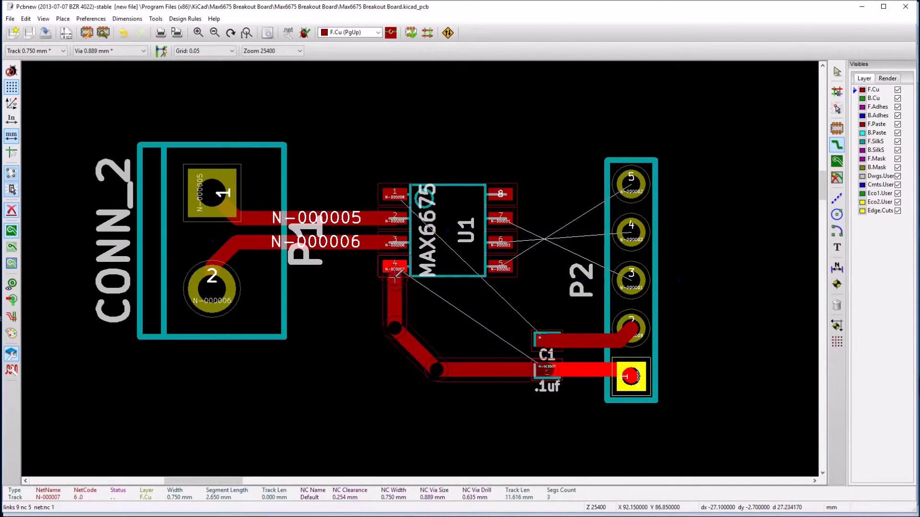
left_click(394, 270)
left_click(547, 339)
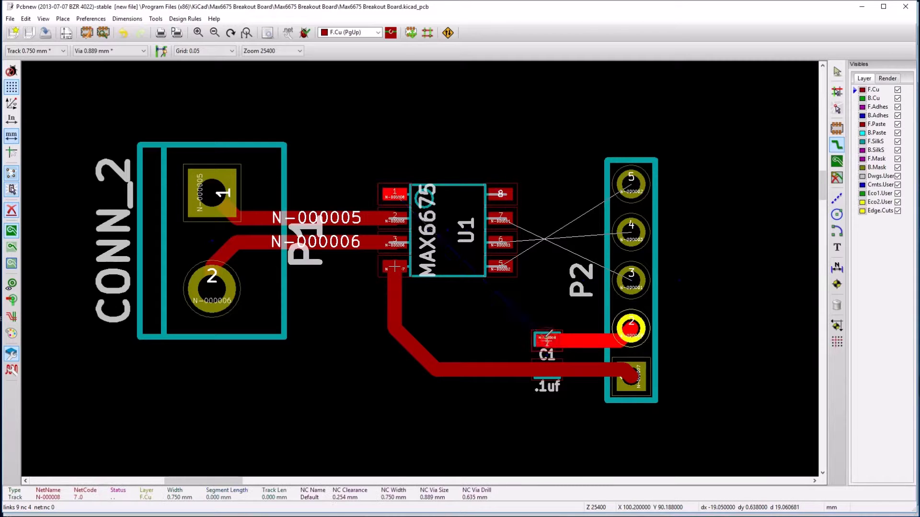
key("Escape")
Step: Delete the tracks connecting capacitor C1 to chip U1 and connector P2
key("Escape")
key("Delete")
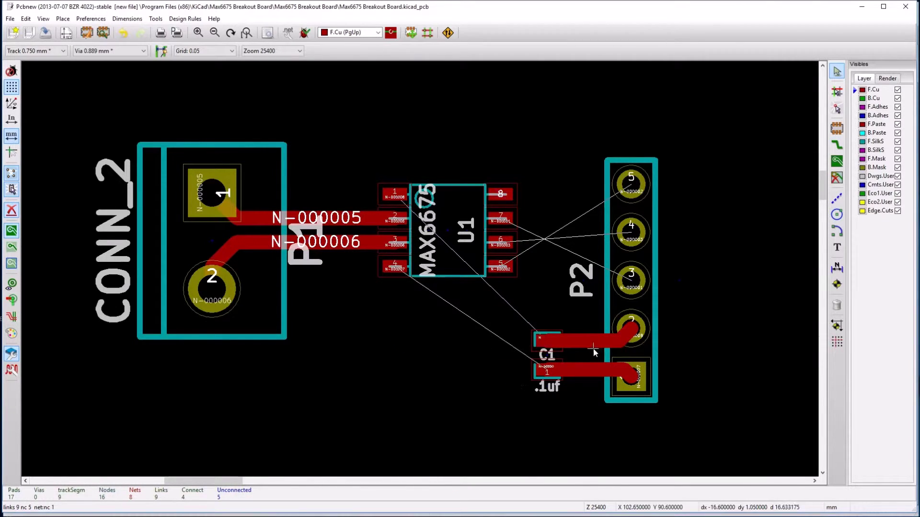
key("Delete")
key("Delete")
Step: Rotate capacitor C1 to 0 degrees and move it just below chip U1, with pad 1 under U1 pin 4
key("m")
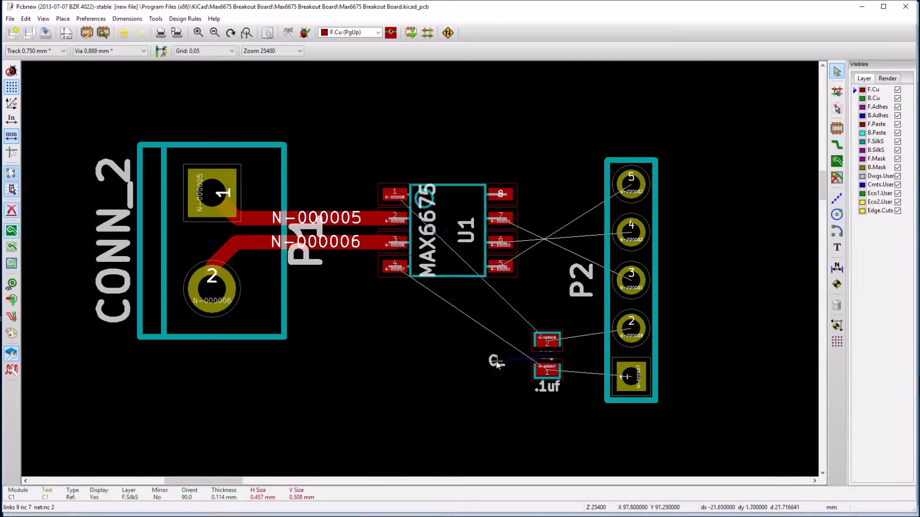
left_click(551, 357)
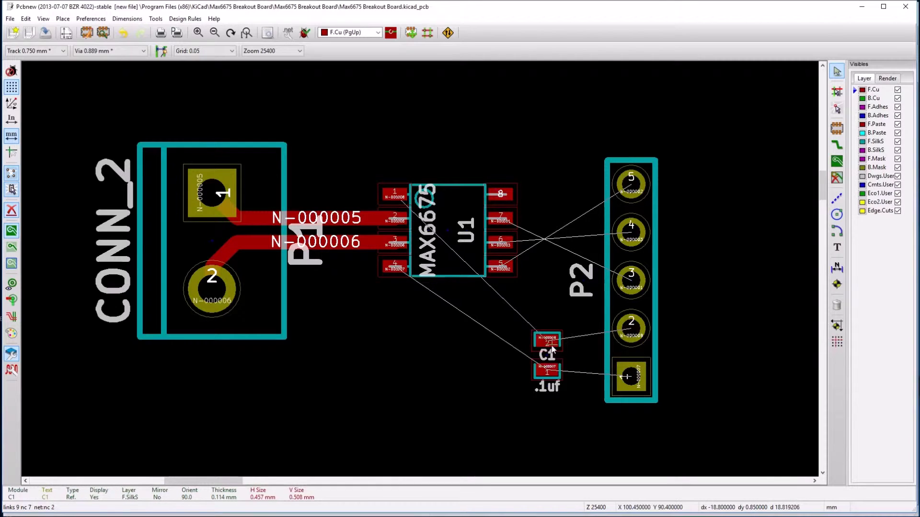
key("m")
key("r")
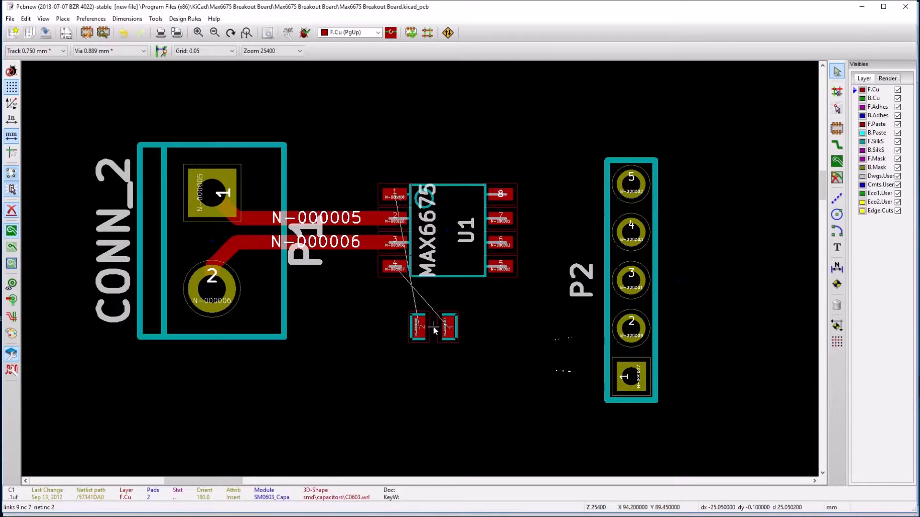
key("r")
key("r")
left_click(415, 307)
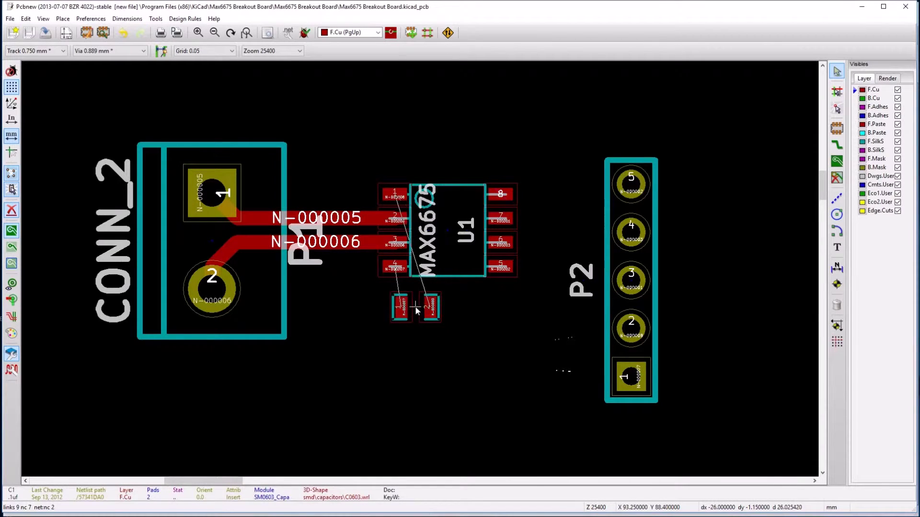
Step: Route front copper tracks from U1 pin 4 to C1 pad 1 and from U1 pin 1 under the chip to C1 pad 2
left_click(838, 146)
left_click(397, 264)
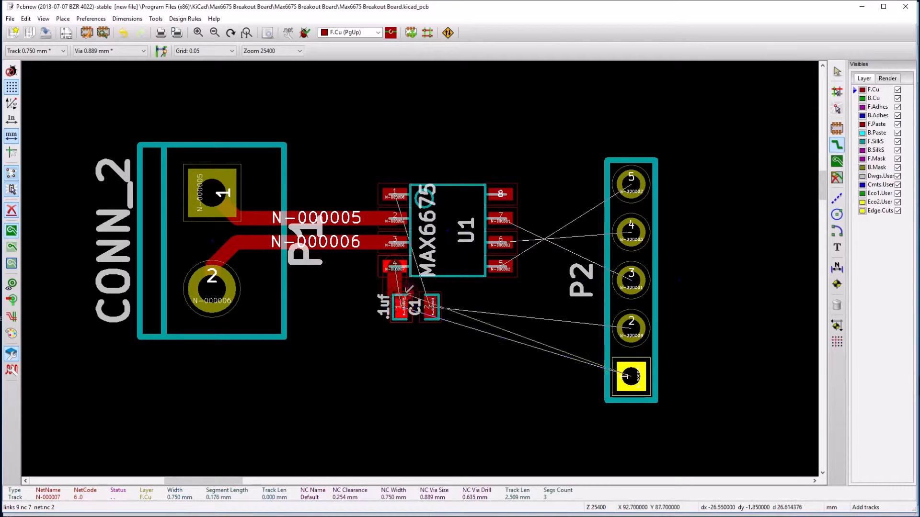
left_click(401, 307)
left_click(396, 194)
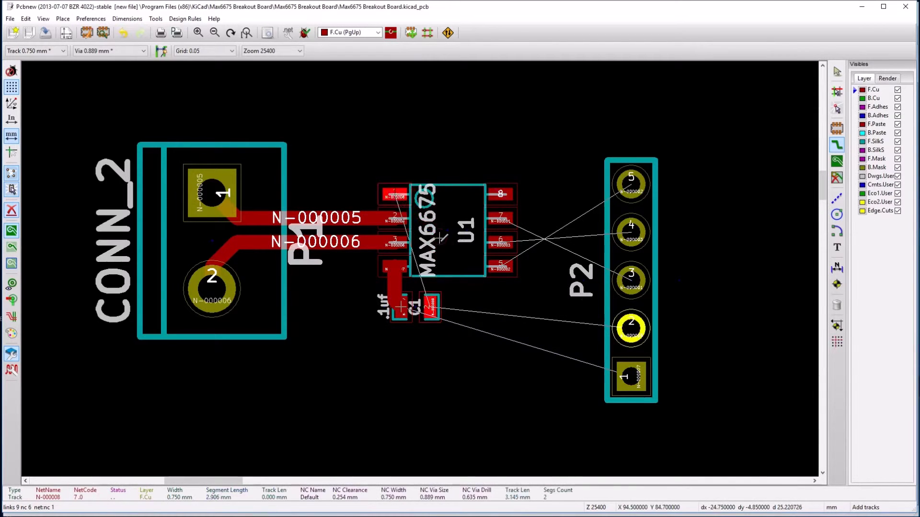
left_click(430, 306)
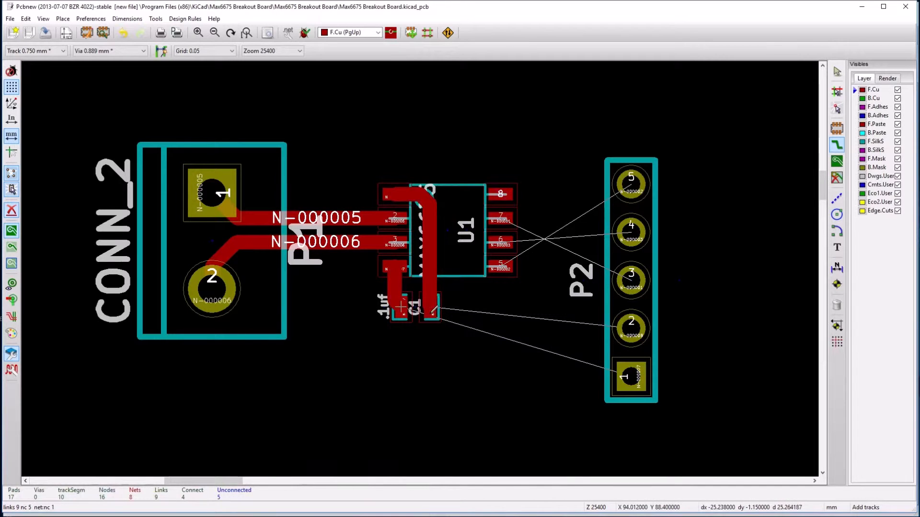
Step: Route front copper tracks from C1 pad 2 to P2 pad 2 and from C1 pad 1 to P2 pad 1
left_click(433, 310)
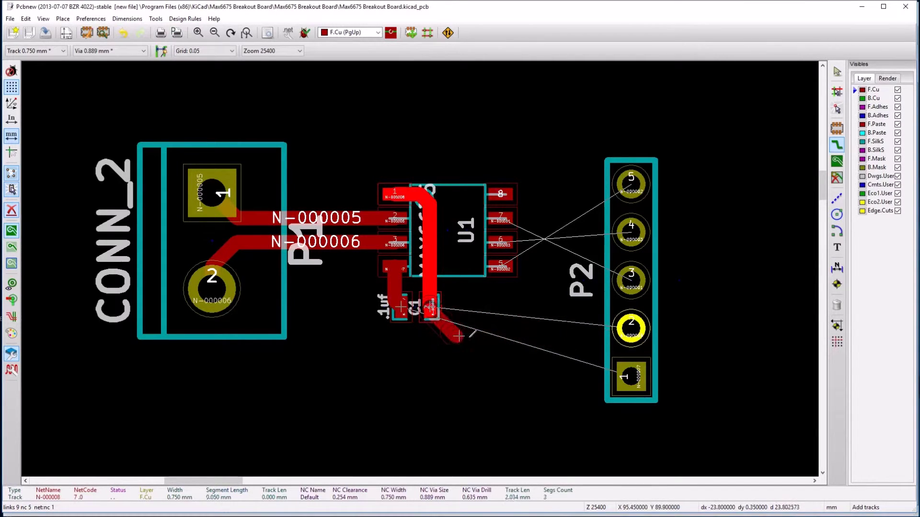
left_click(631, 329)
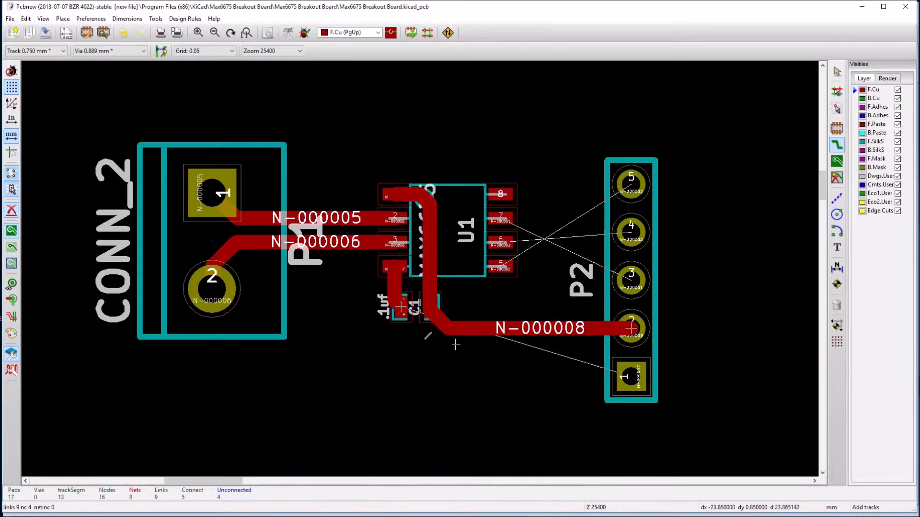
left_click(402, 307)
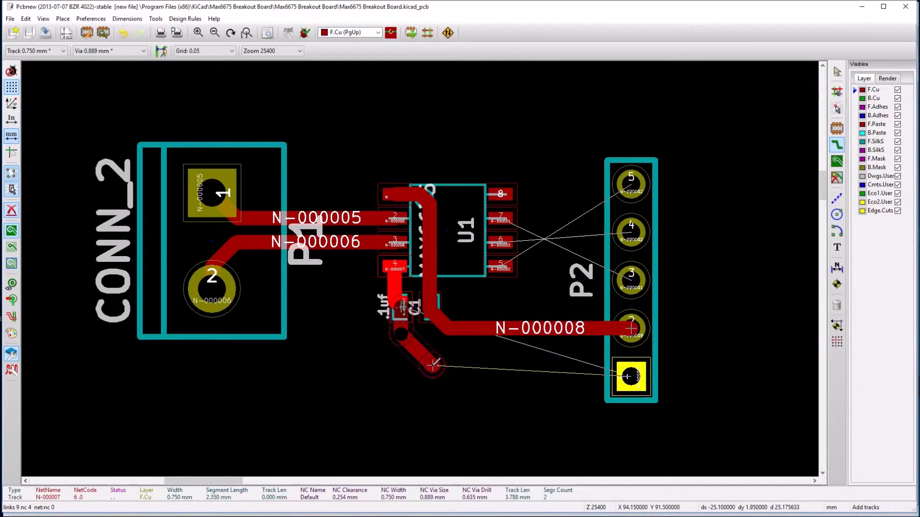
left_click(633, 373)
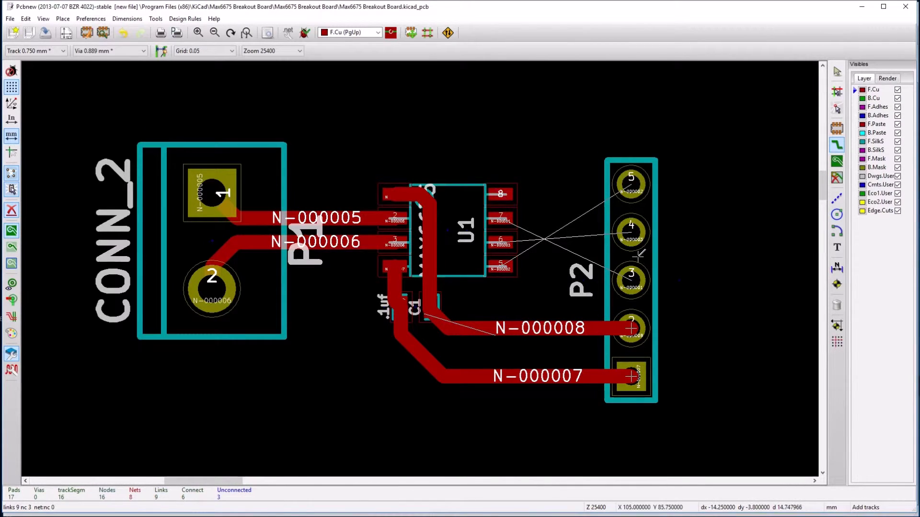
Step: Undo the tracks from U1 pin 1 to C1 and from C1 to connector P2
key("Escape")
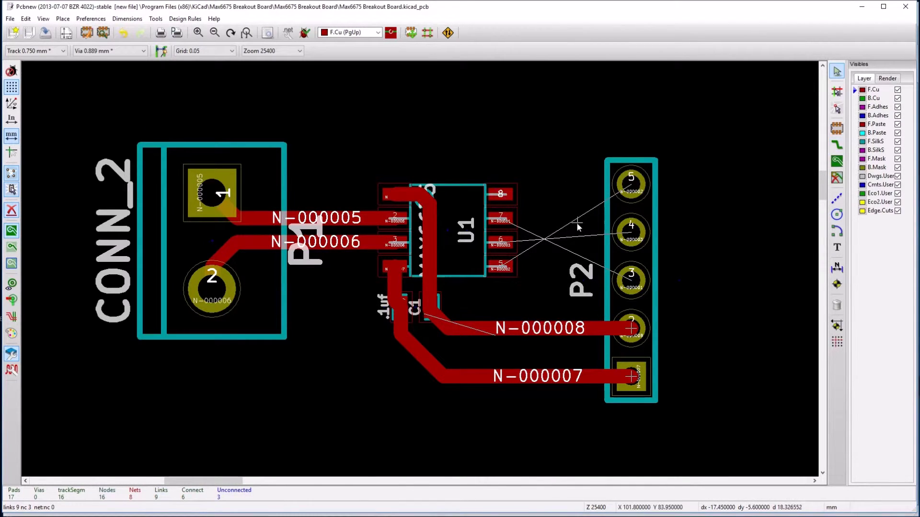
key("ctrl+z")
key("ctrl+z")
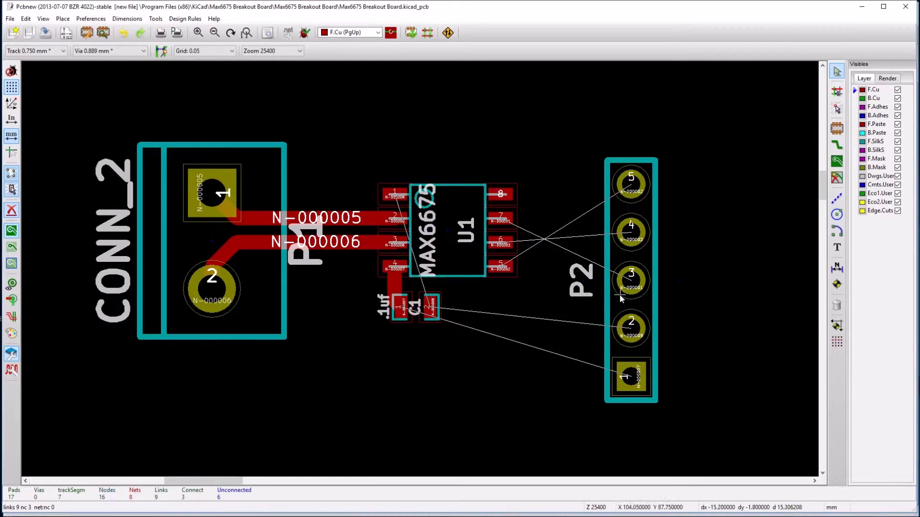
Step: Rotate connector P2 by 180 degrees and place it closer to chip U1, with pad 1 uppermost
left_click(629, 277)
key("m")
key("r")
key("r")
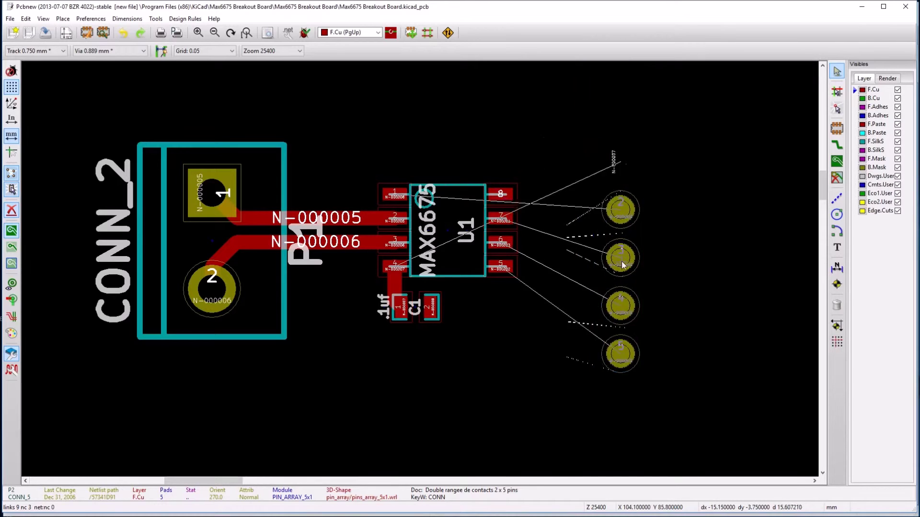
left_click(594, 278)
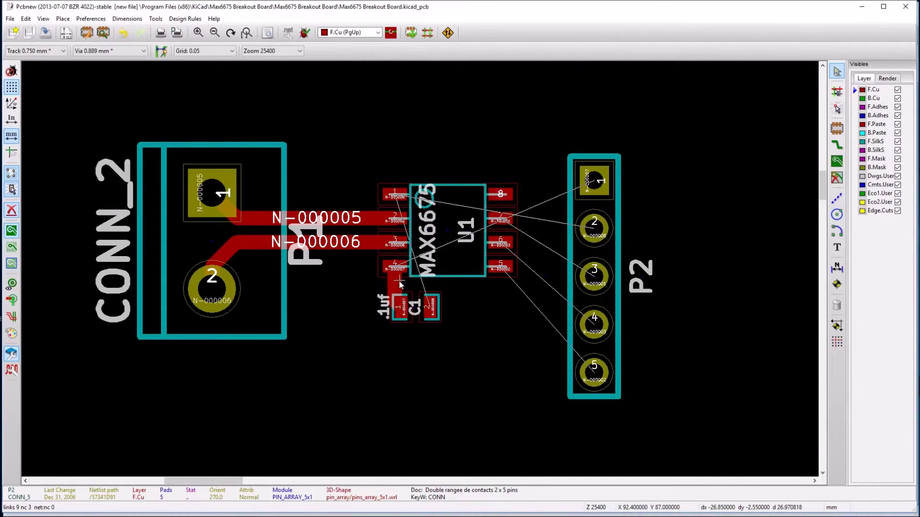
Step: Delete the track between U1 pin 4 and C1, and move C1 just above chip U1, rotated to 180 degrees
key("Delete")
left_click(414, 315)
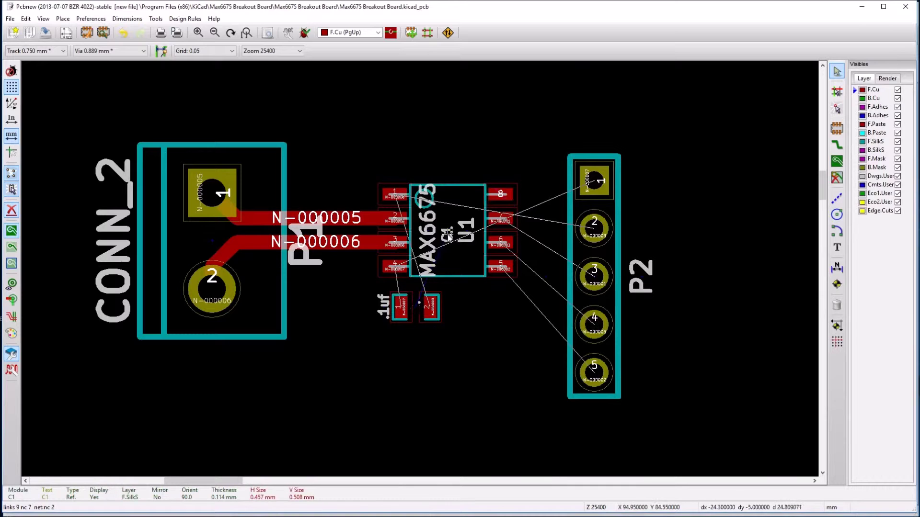
key("m")
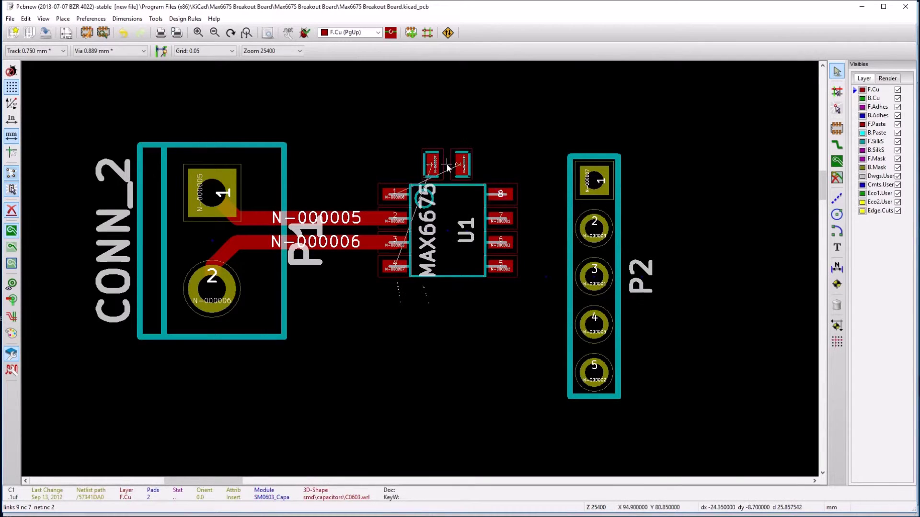
key("r")
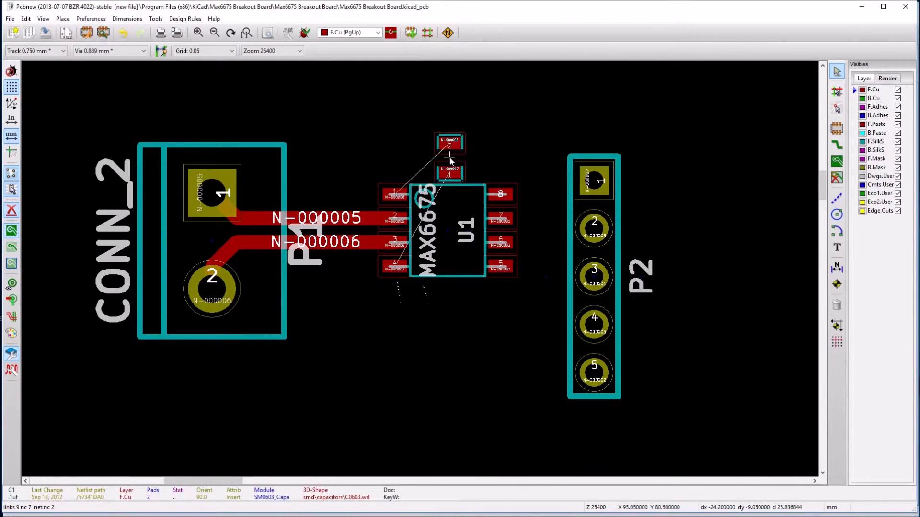
left_click(450, 161)
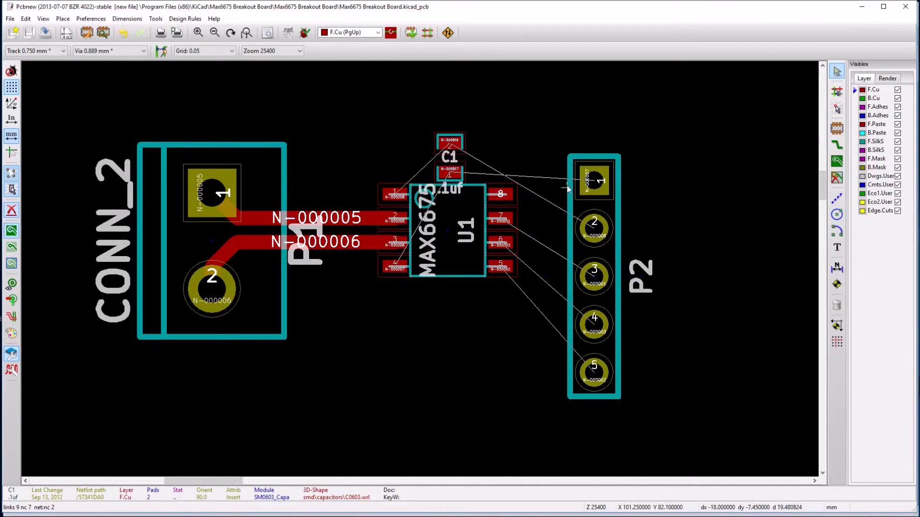
left_click(451, 162)
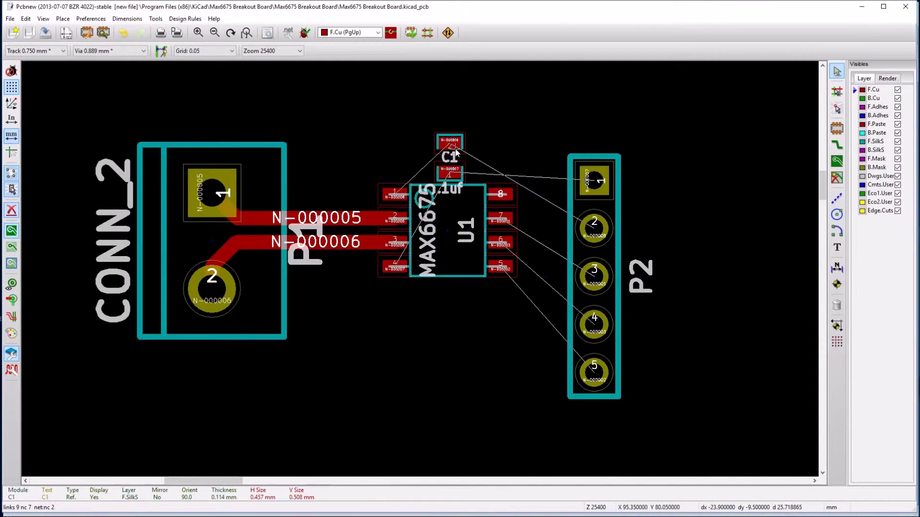
key("m")
key("r")
left_click(455, 163)
Step: Route front copper tracks from U1 pin 1 to C1 pad 2 and from C1 pad 1 under the chip to U1 pin 4
left_click(837, 145)
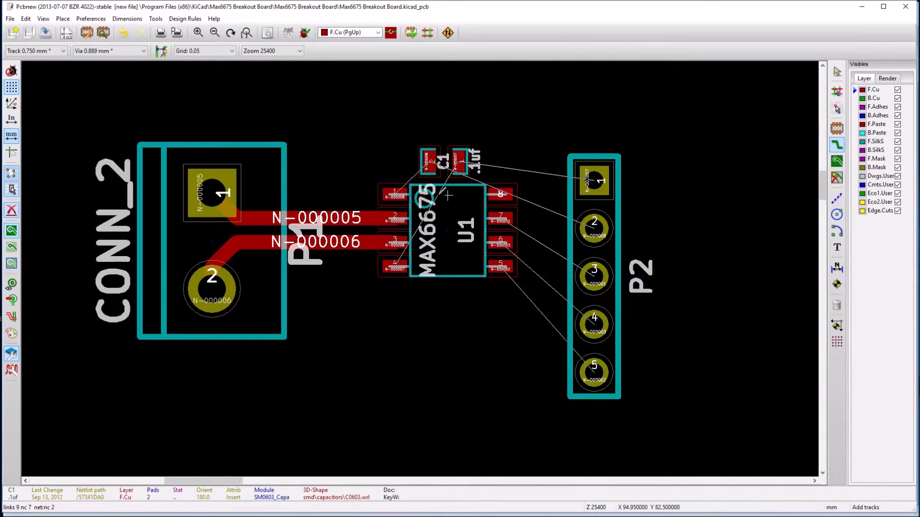
left_click(394, 195)
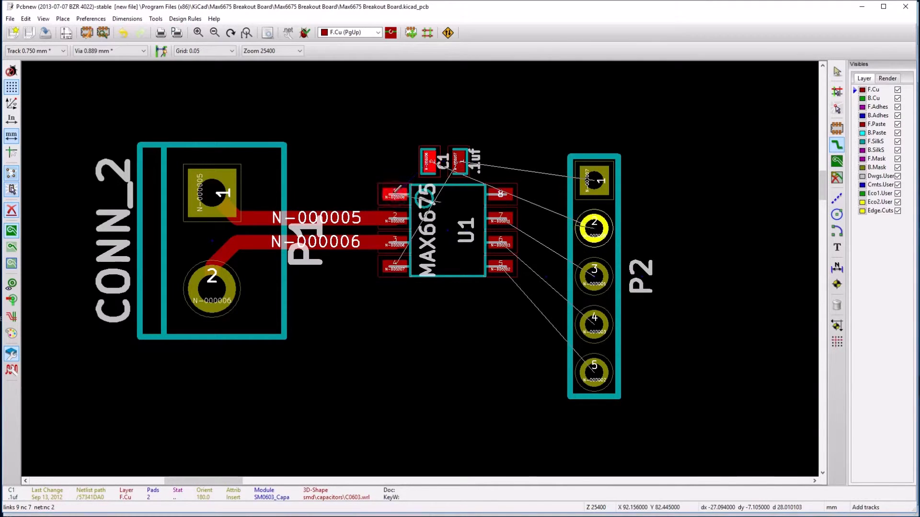
left_click(430, 161)
left_click(459, 162)
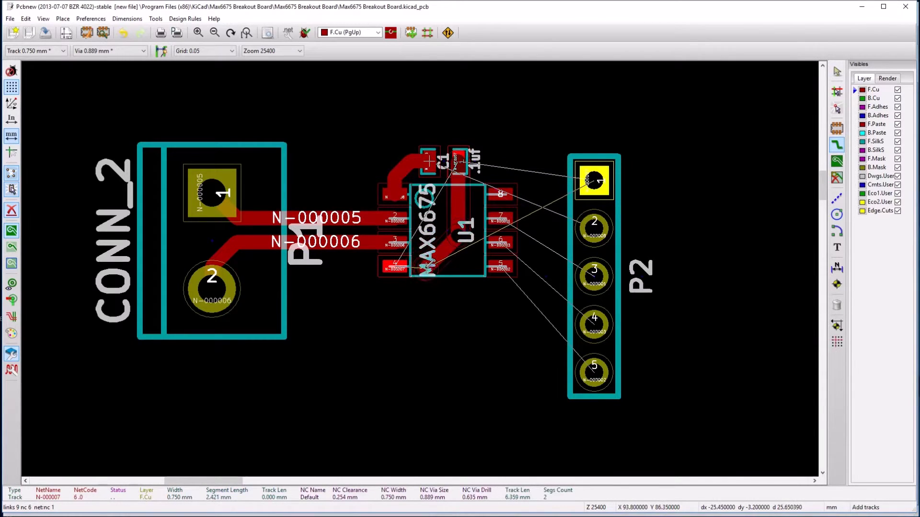
left_click(394, 266)
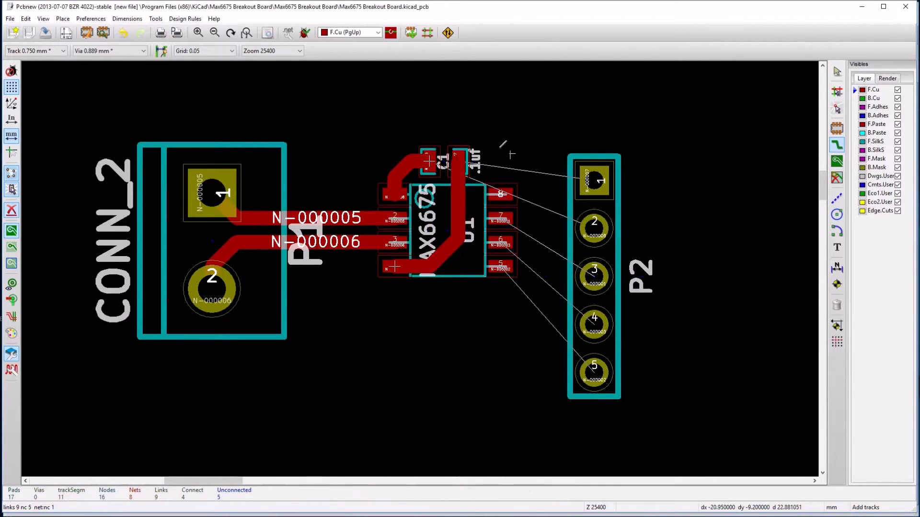
Step: Route front copper tracks from C1 pad 1 to P2 pad 1 and from C1 pad 2 around the outside of P2 pad 1 to P2 pad 2
left_click(459, 162)
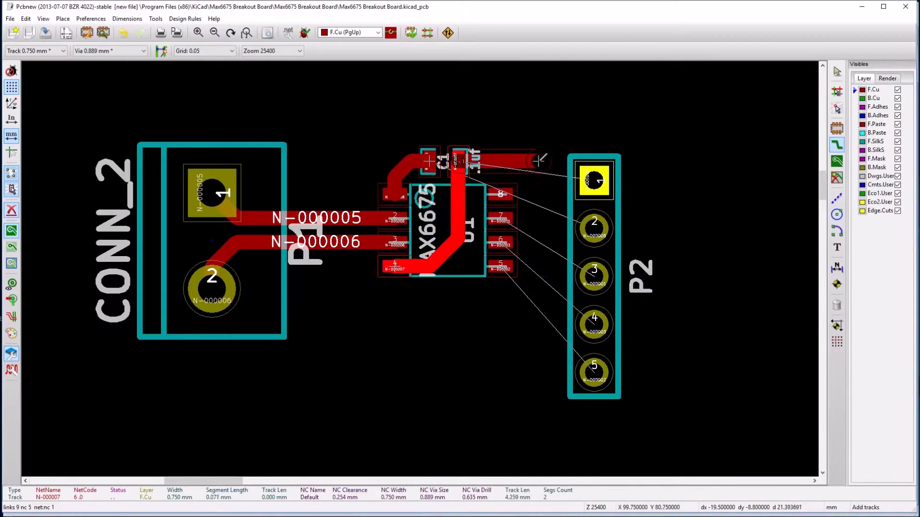
left_click(594, 180)
left_click(430, 162)
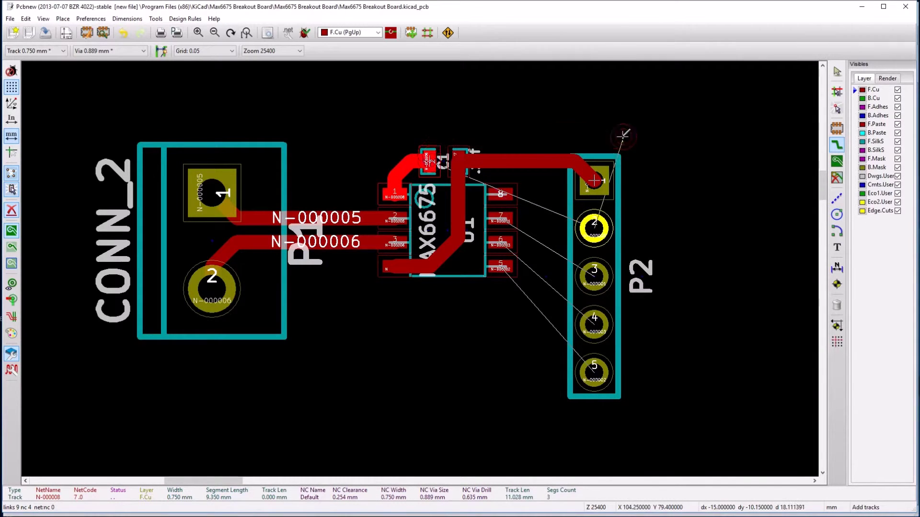
left_click(622, 137)
left_click(635, 206)
left_click(604, 223)
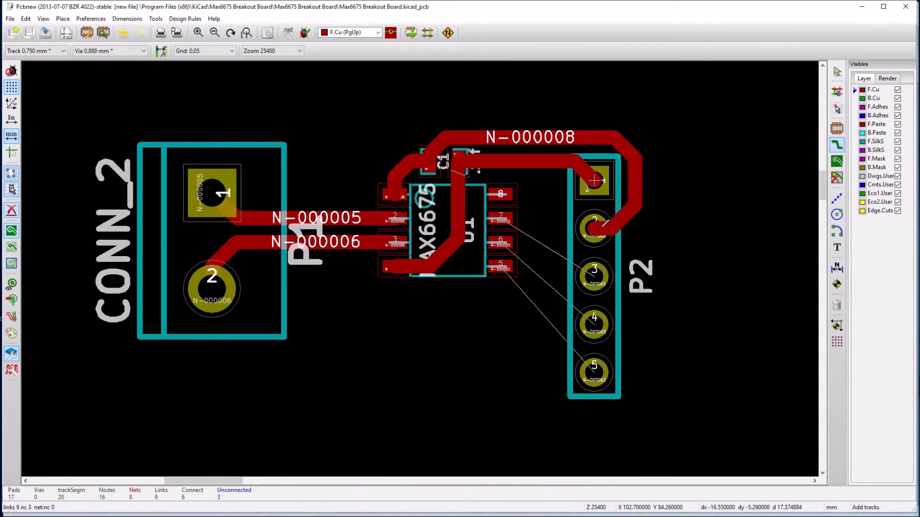
Step: Set the Default net class track width to 0.254 mm in the design rules
left_click(180, 20)
left_click(201, 47)
key("Escape")
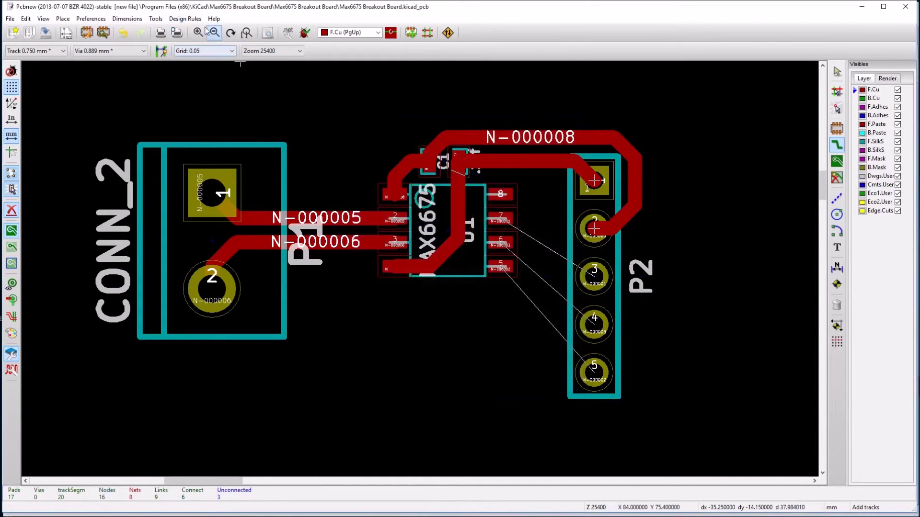
left_click(180, 19)
left_click(194, 36)
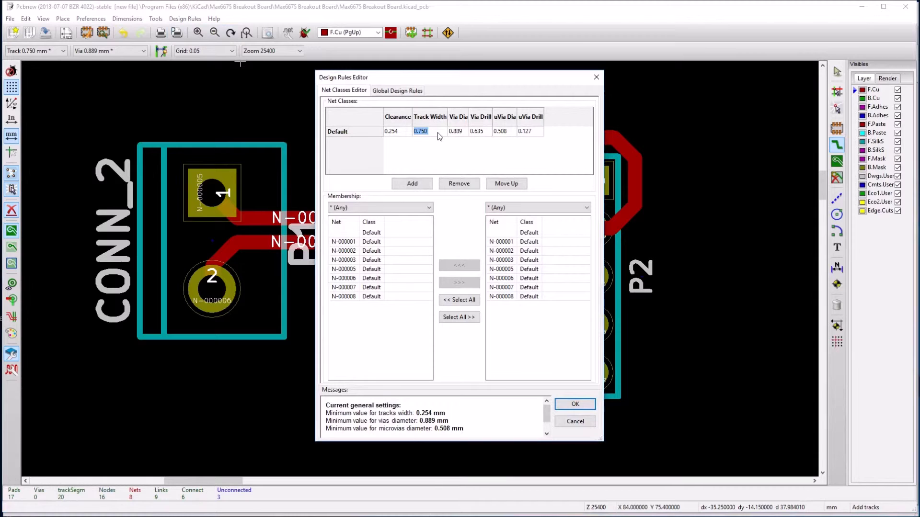
type(".254")
left_click(586, 404)
Step: Route 0.254 mm front copper tracks from U1 pins 7, 6 and 5 to P2 pads 3, 4 and 5 respectively
left_click(504, 219)
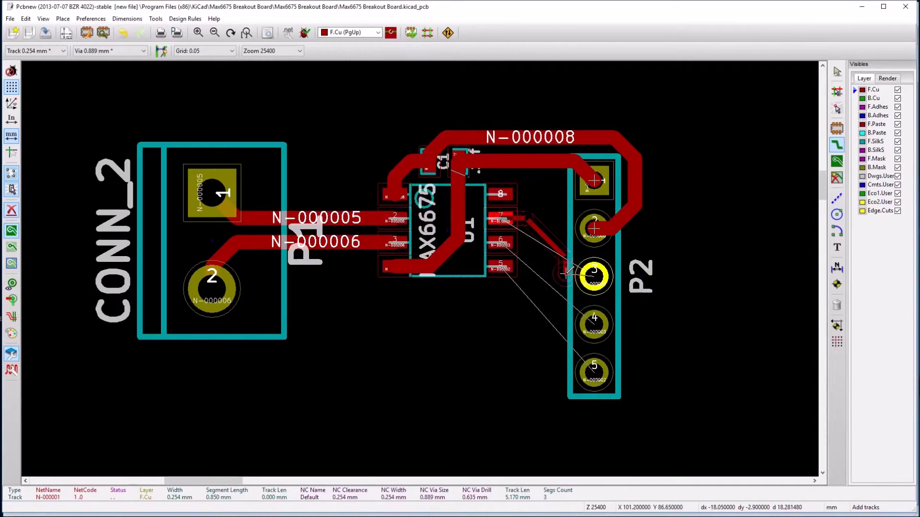
left_click(589, 272)
left_click(503, 240)
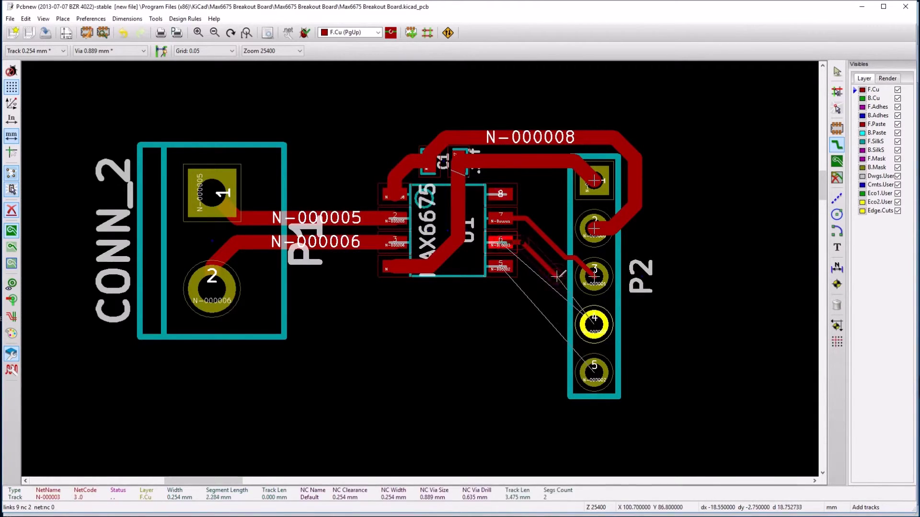
left_click(578, 320)
left_click(503, 265)
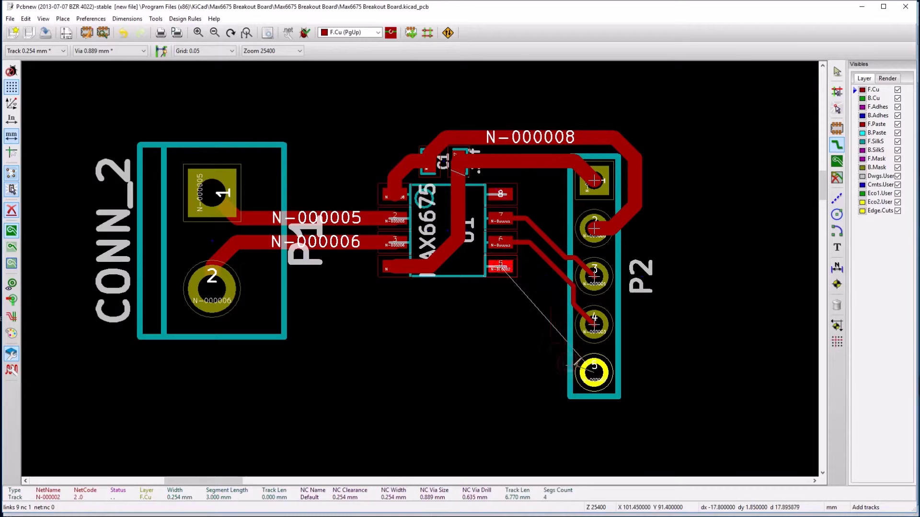
left_click(593, 372)
Step: Set the grid spacing to 2.54 mm
scroll(364, 242, "down", 1)
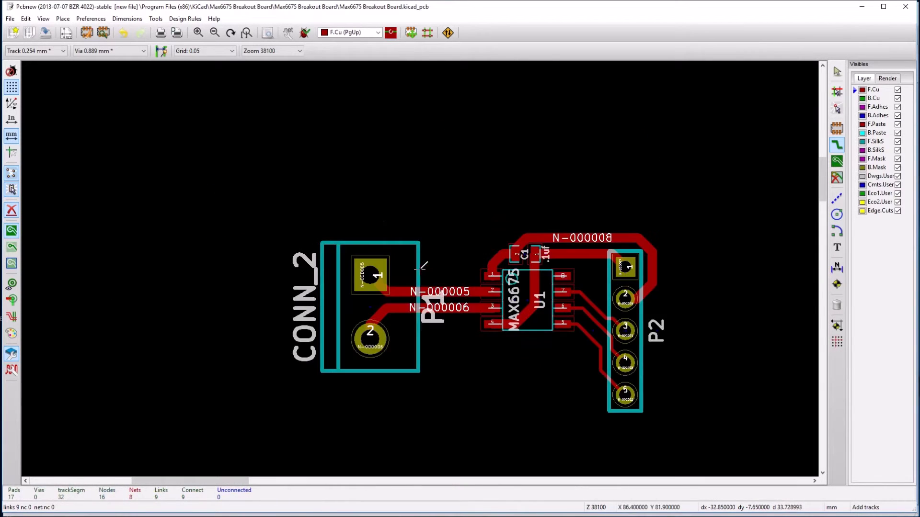
scroll(443, 277, "down", 1)
key("n")
key("n")
scroll(538, 307, "down", 1)
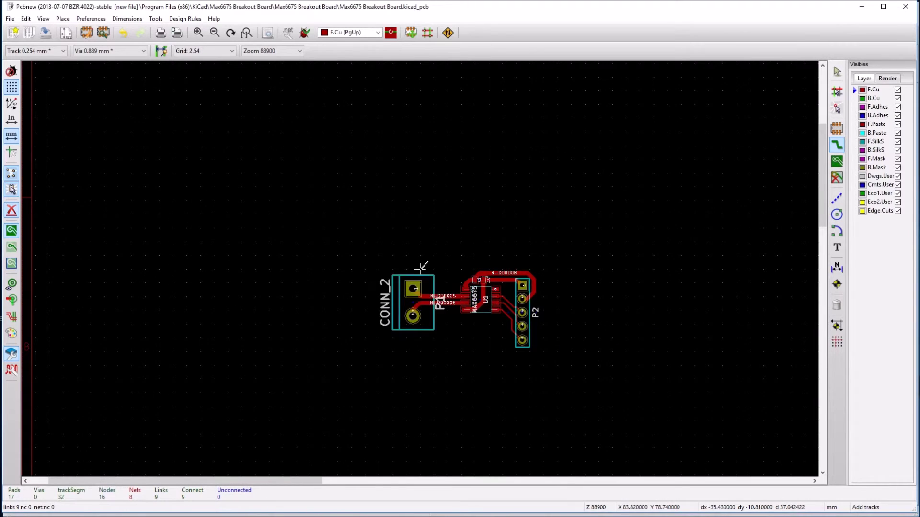
scroll(420, 265, "up", 1)
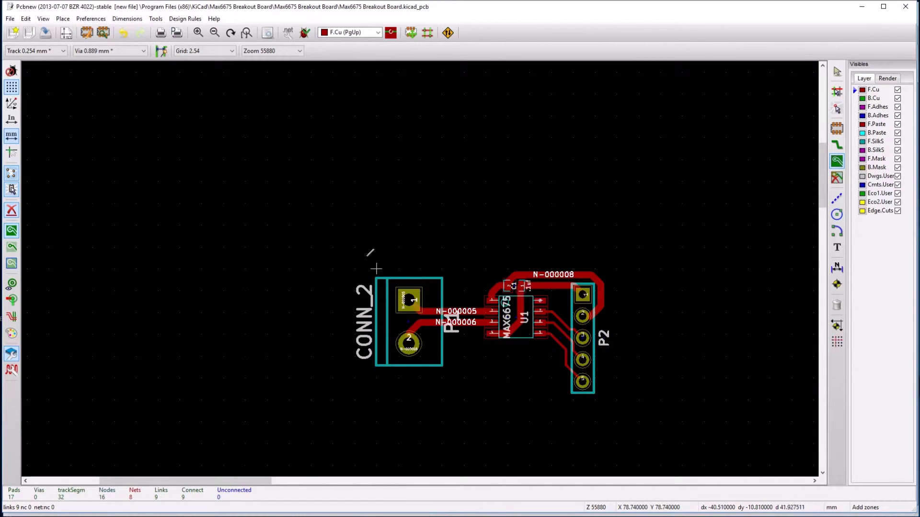
Step: Draw a rectangular F.Cu copper zone with no net, about 33 by 20 mm, around all the components
left_click(333, 247)
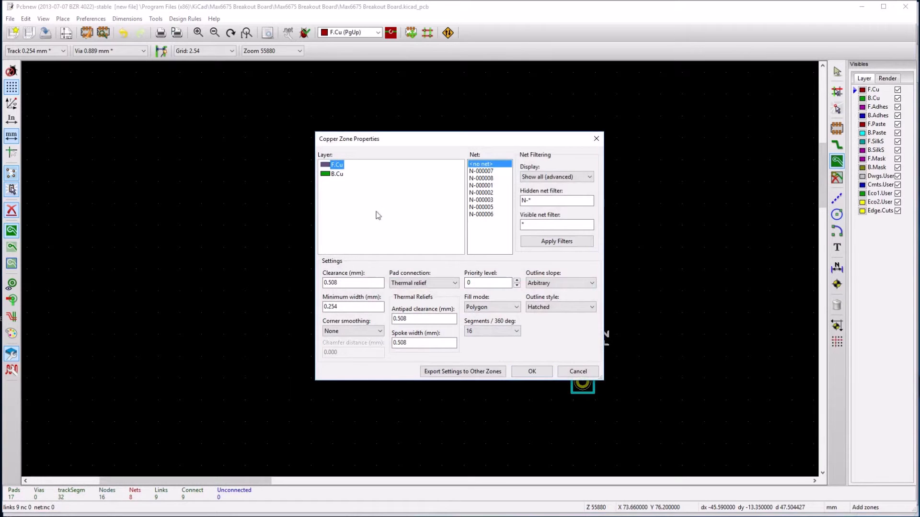
left_click(531, 370)
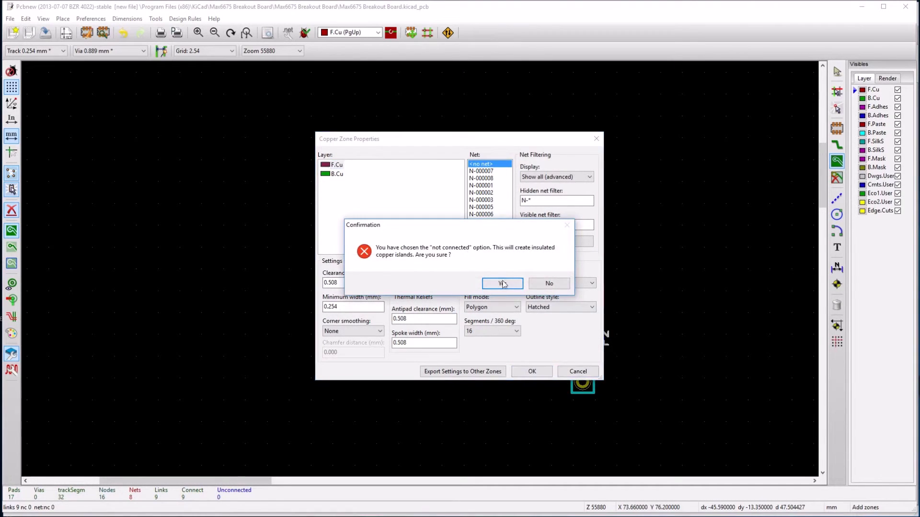
left_click(502, 284)
left_click(617, 248)
left_click(618, 421)
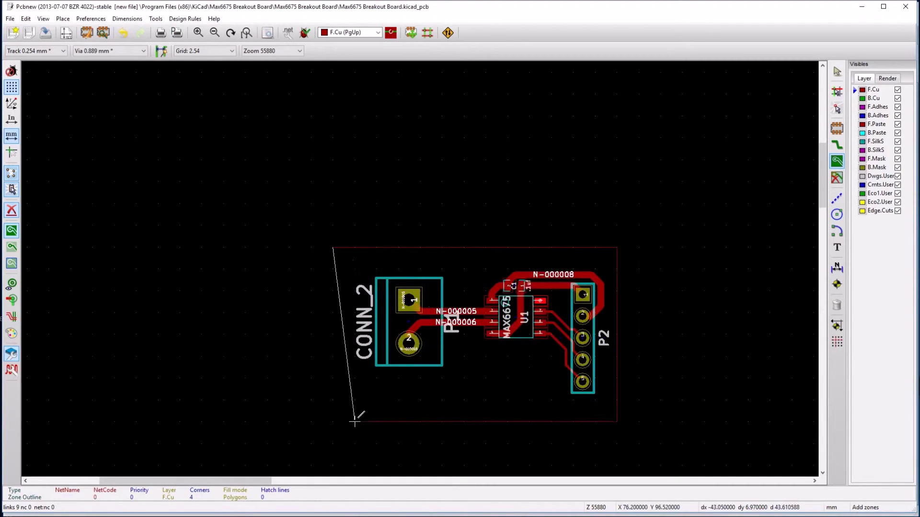
left_click(333, 422)
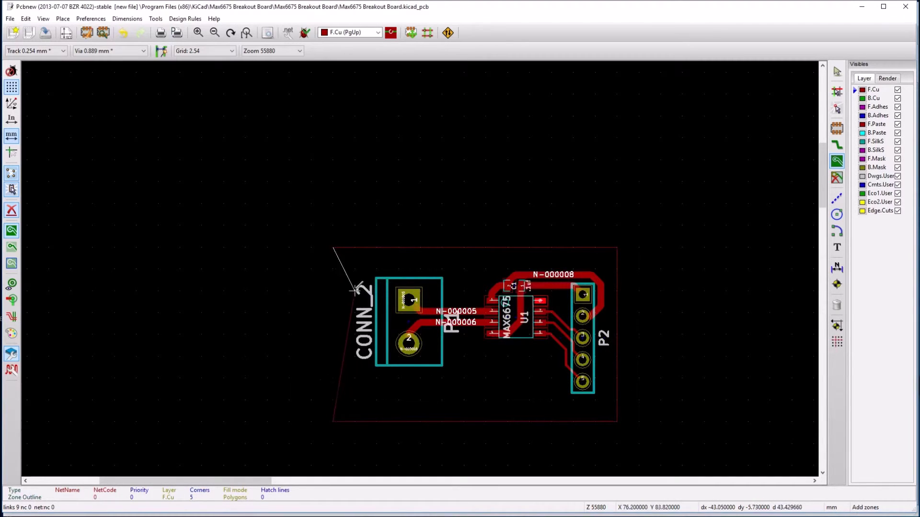
left_click(334, 247)
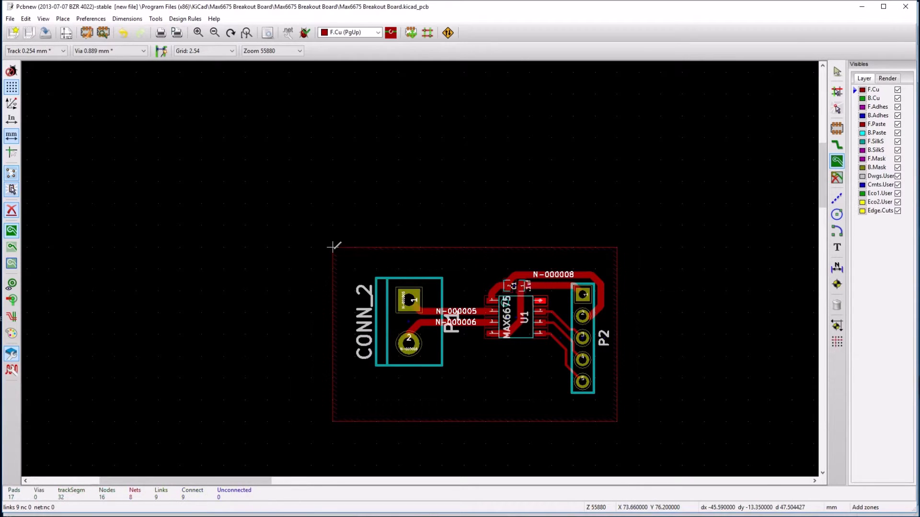
right_click(550, 247)
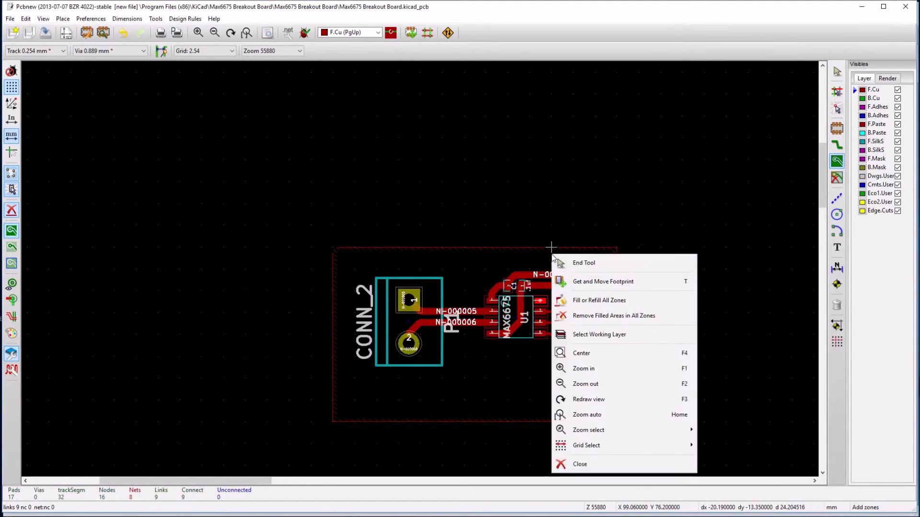
left_click(589, 263)
right_click(399, 251)
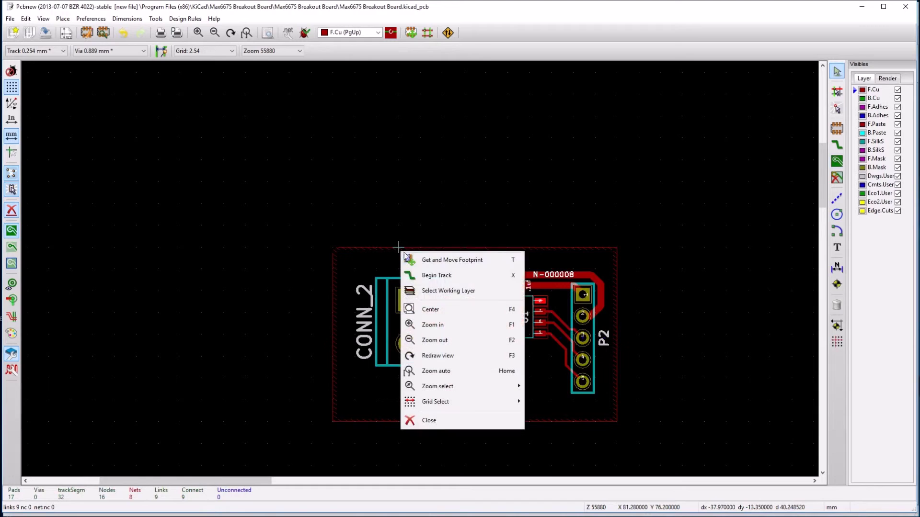
left_click(359, 245)
right_click(358, 252)
left_click(359, 267)
right_click(360, 260)
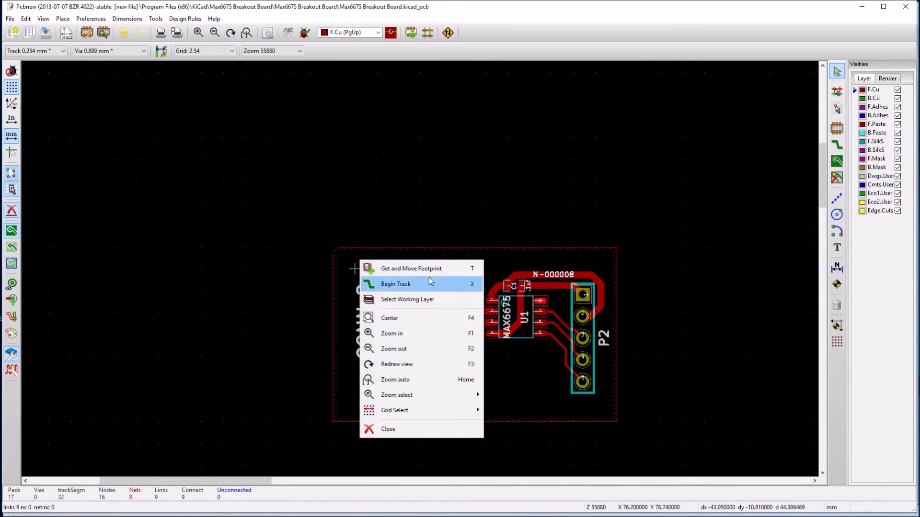
left_click(459, 245)
right_click(463, 244)
left_click(573, 224)
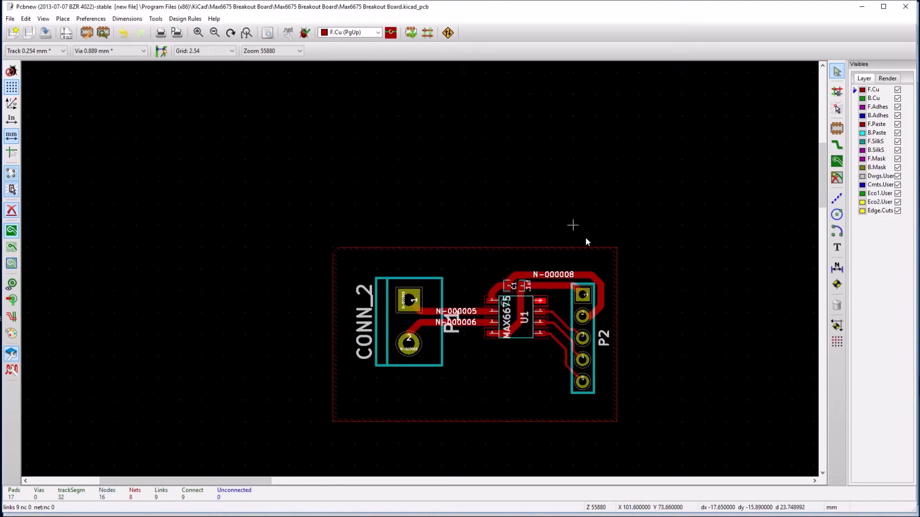
Step: Fill the front copper zone surrounding the components
left_click(837, 161)
right_click(607, 248)
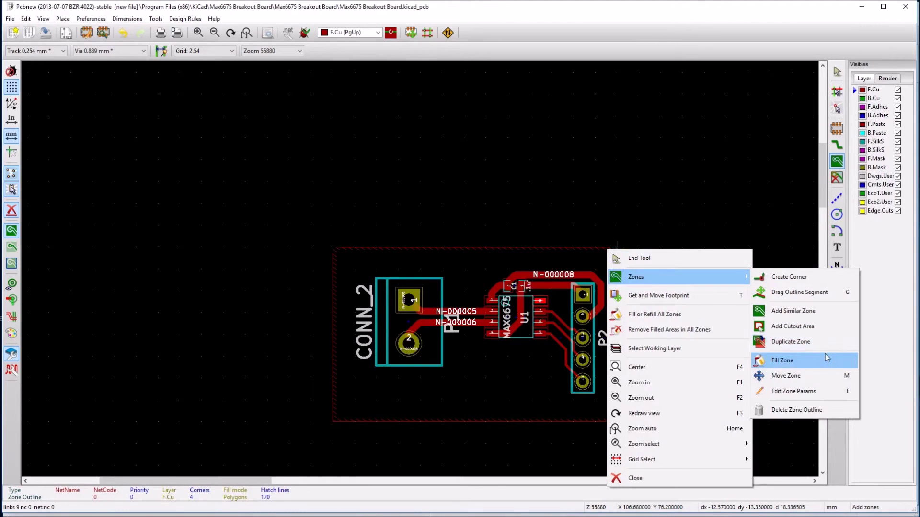
left_click(825, 357)
scroll(421, 264, "up", 4)
scroll(422, 267, "down", 2)
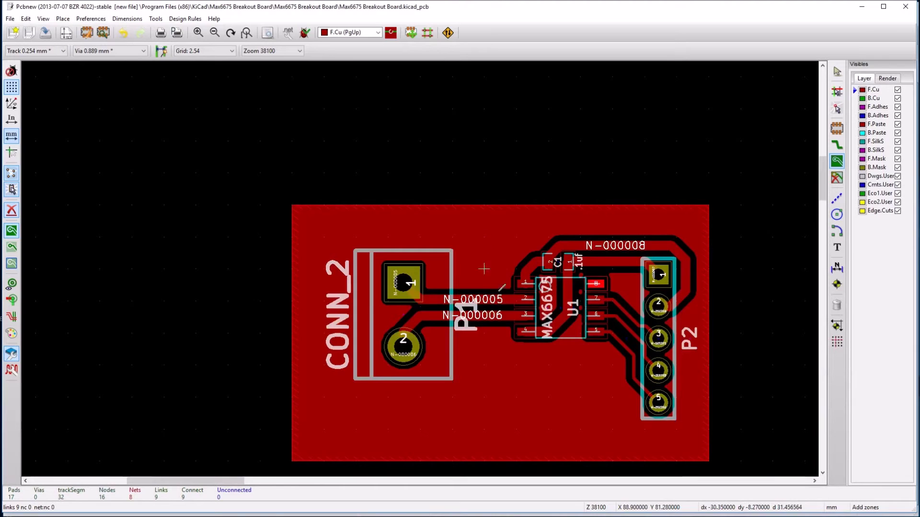
Step: Hide and restore the F.Cu layer, and make B.Cu the active layer with its visibility turned off
scroll(516, 332, "up", 2)
scroll(419, 269, "up", 1)
scroll(417, 266, "down", 2)
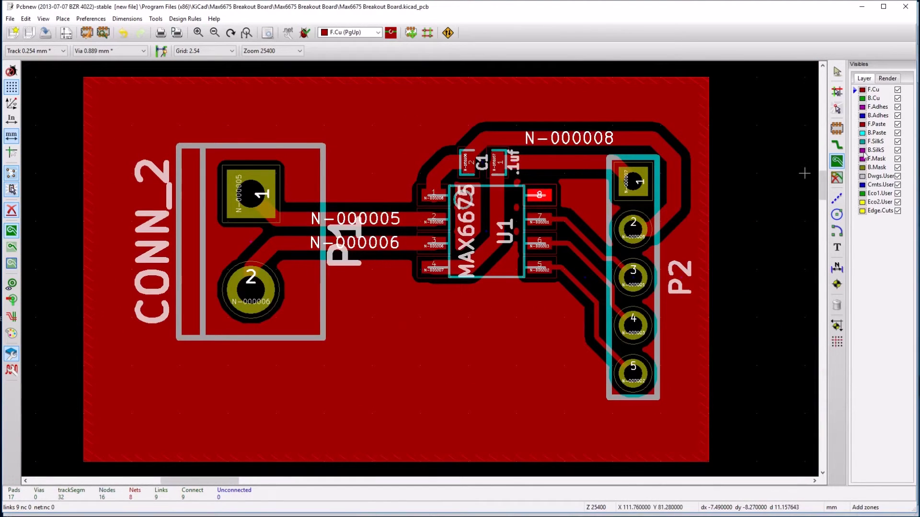
scroll(412, 259, "down", 2)
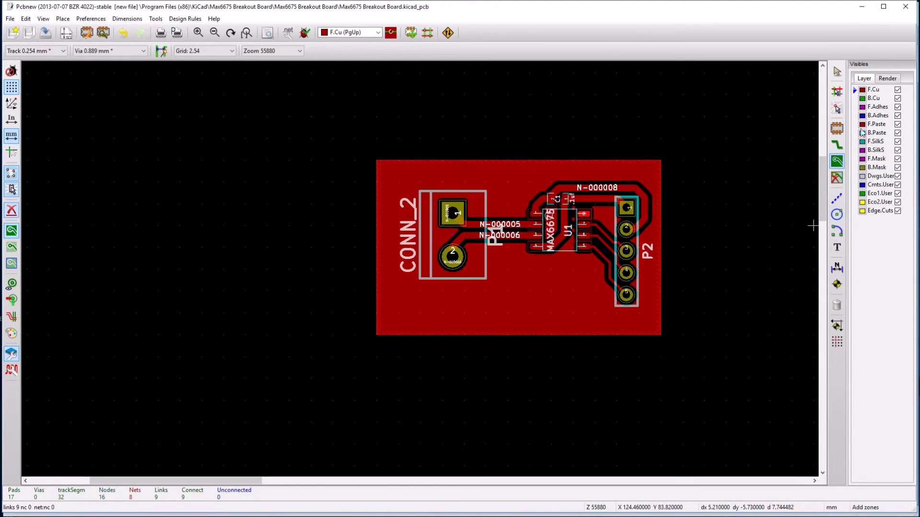
left_click(897, 90)
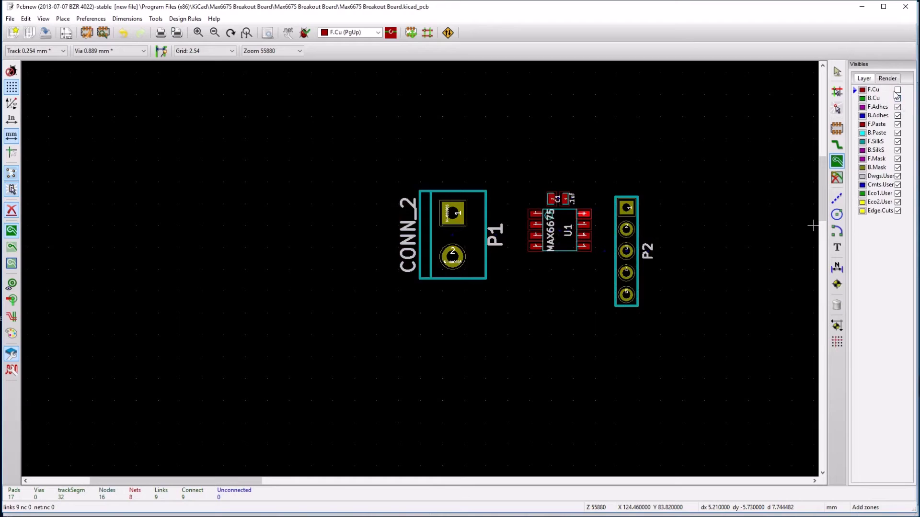
left_click(897, 91)
left_click(873, 100)
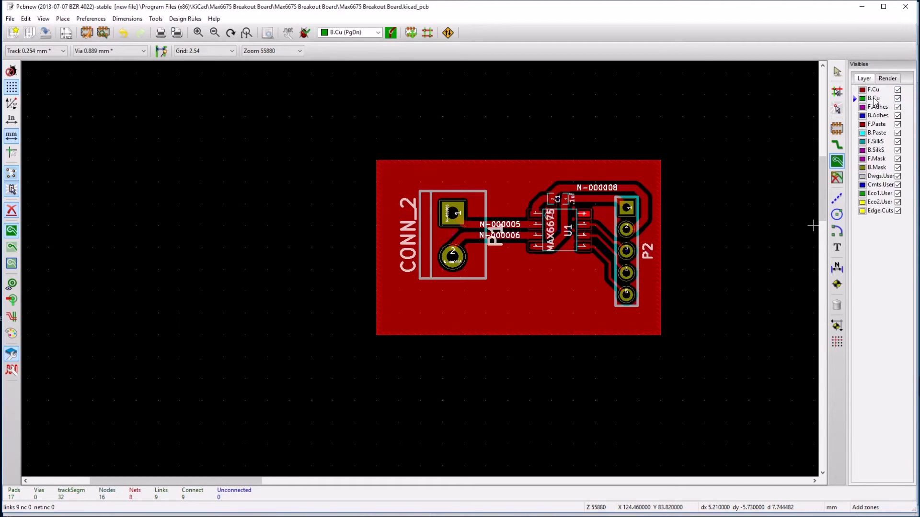
left_click(898, 99)
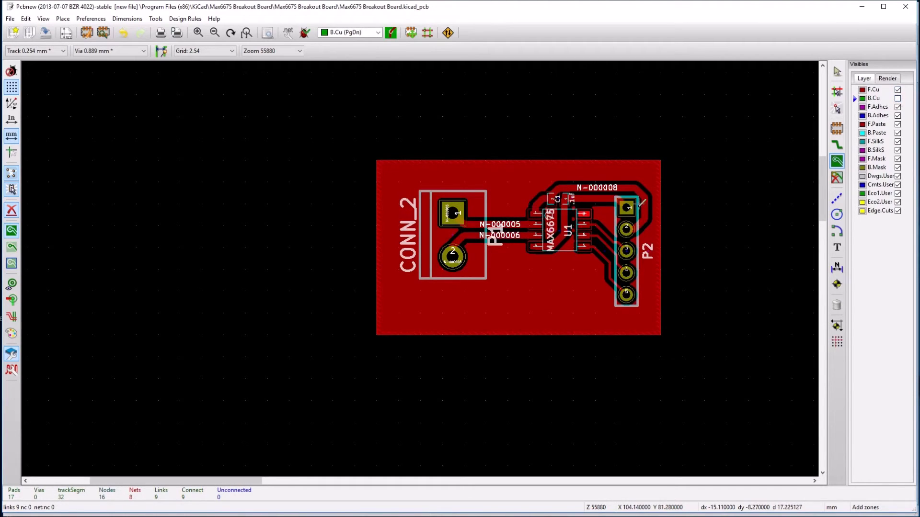
Step: Examine the board in the 3D viewer from above and below, and close the viewer
left_click(43, 19)
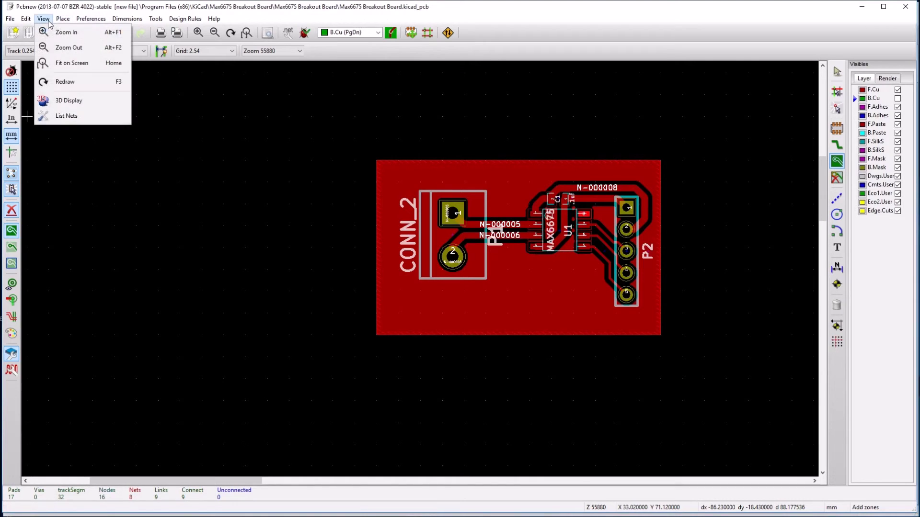
left_click(70, 100)
scroll(496, 299, "up", 3)
left_click_drag(497, 299, 475, 160)
left_click_drag(406, 251, 419, 286)
left_click_drag(451, 206, 455, 247)
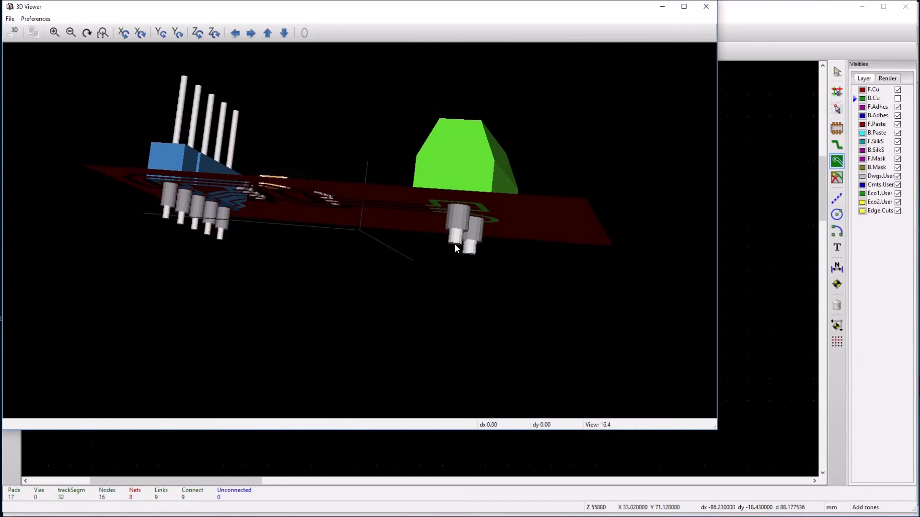
left_click_drag(264, 121, 526, 285)
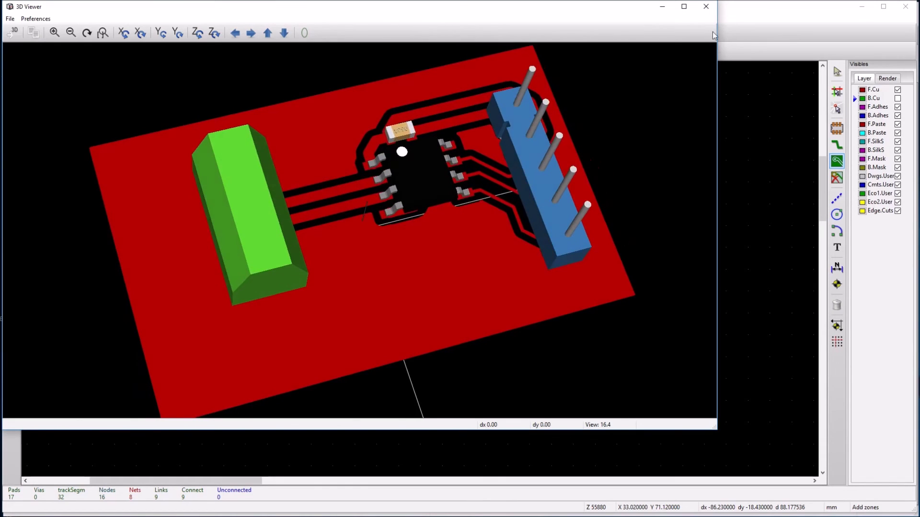
left_click(706, 7)
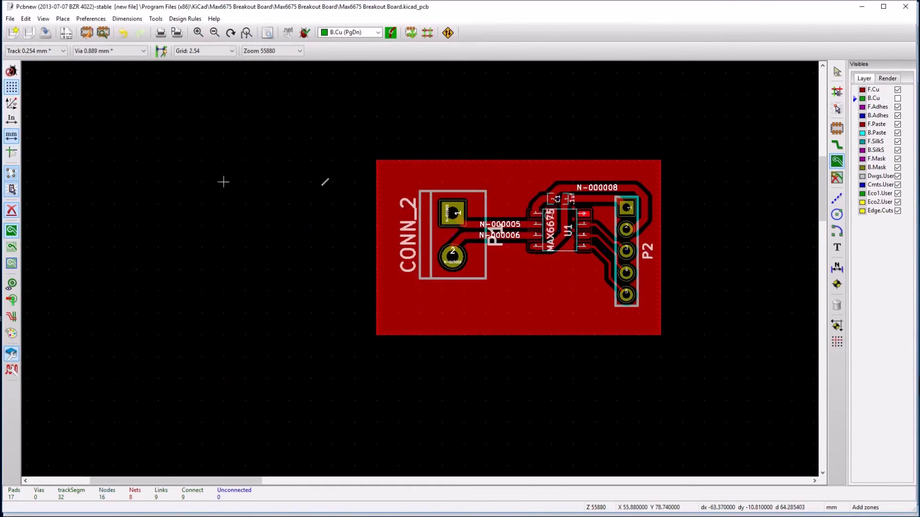
Step: Export the F.Cu, B.Cu, F.SilkS and B.SilkS layers as colour SVG files, one per layer, with a 0.100 mm pen and full-page frame
left_click(10, 19)
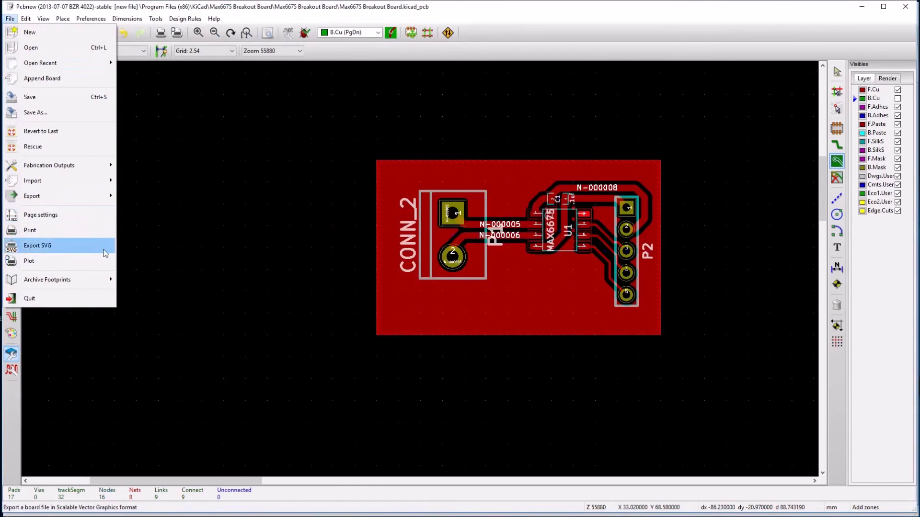
left_click(73, 252)
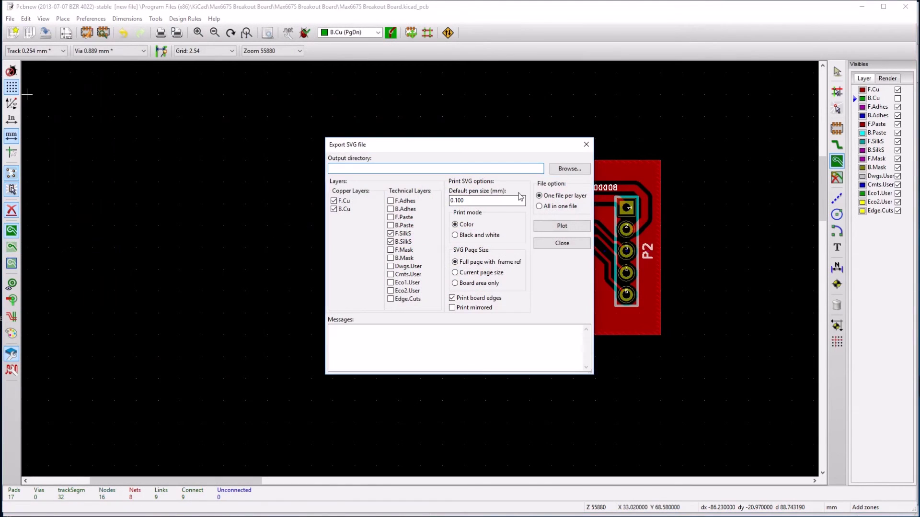
left_click(562, 226)
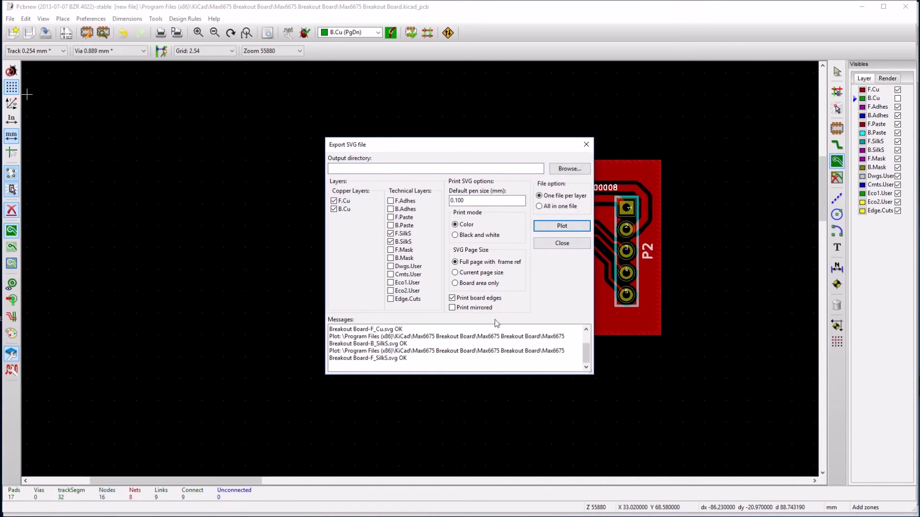
left_click(586, 144)
left_click(10, 18)
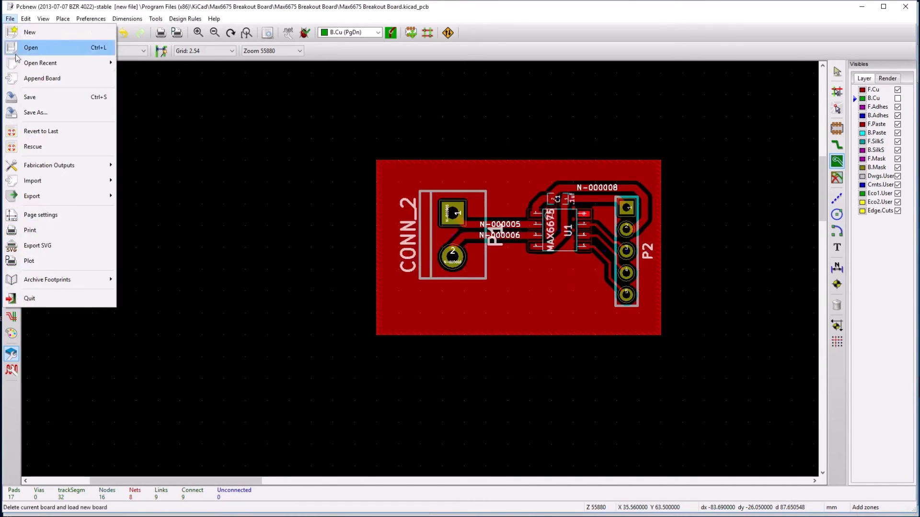
left_click(432, 283)
left_click(441, 287)
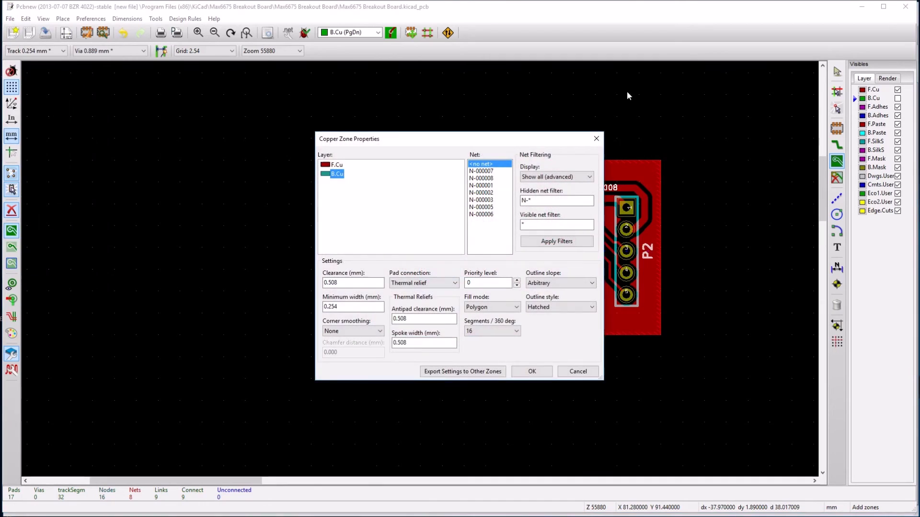
left_click(598, 137)
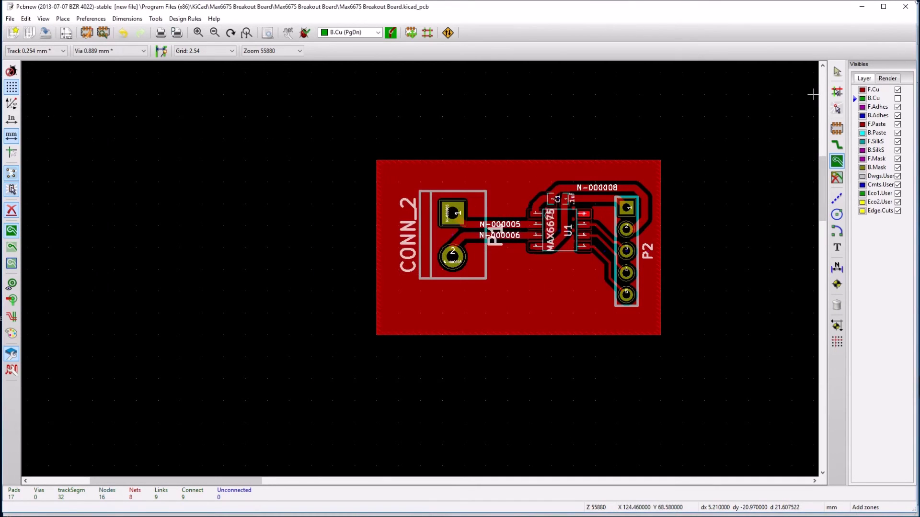
Step: Close the PCB editor, saving the changes to Max6675 Breakout Board.kicad_pcb
left_click(905, 6)
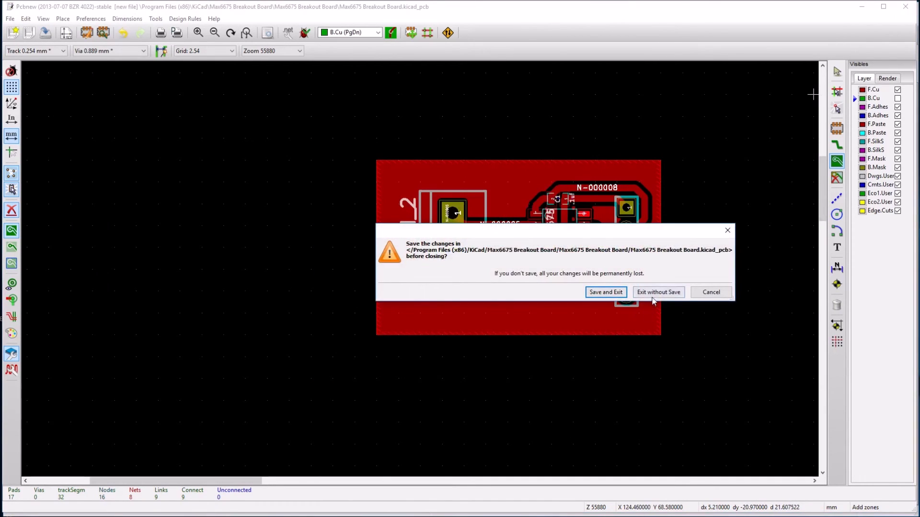
left_click(606, 292)
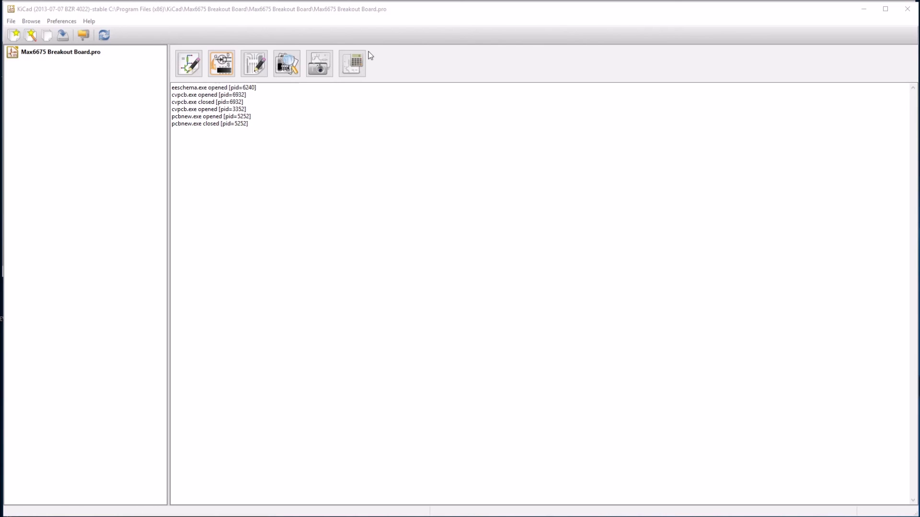
key("alt+Tab")
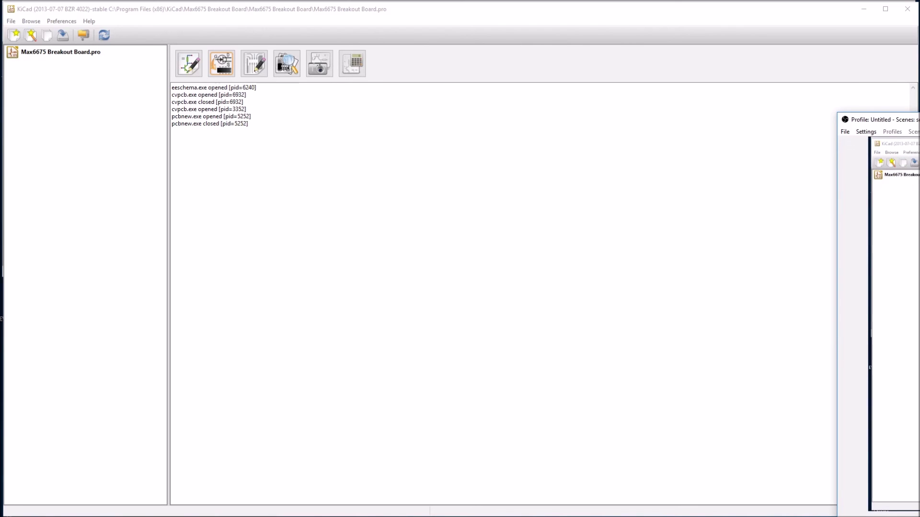
key("alt+F4")
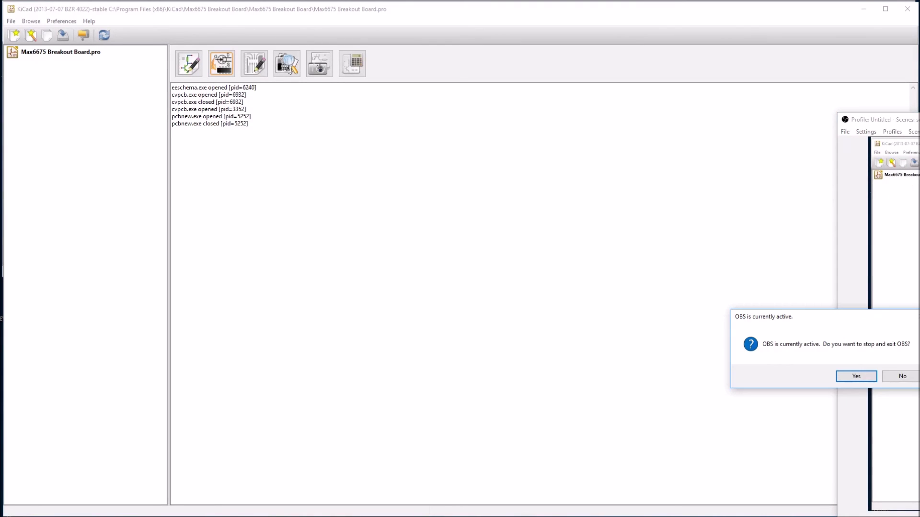
left_click(891, 379)
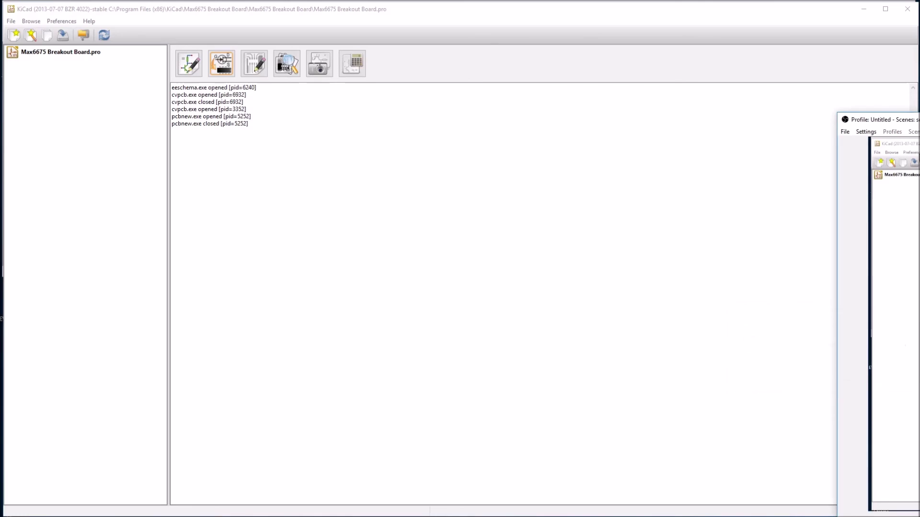